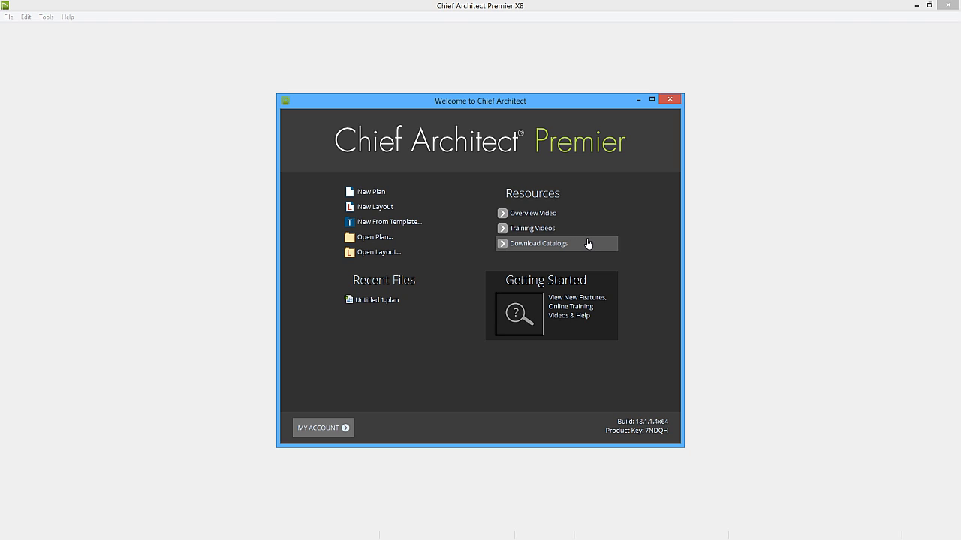
Open the Getting Started resources web page and close the browser again.
left_click(576, 287)
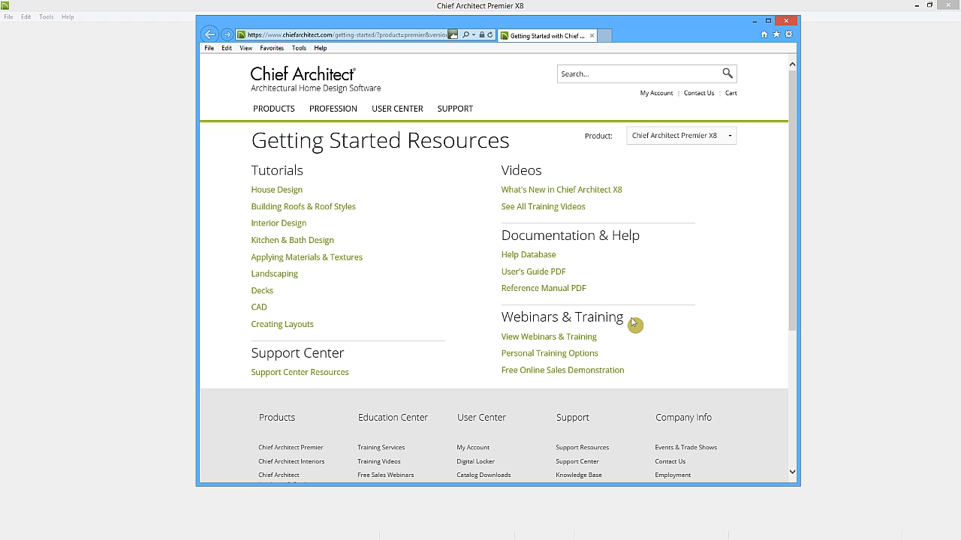
left_click(786, 21)
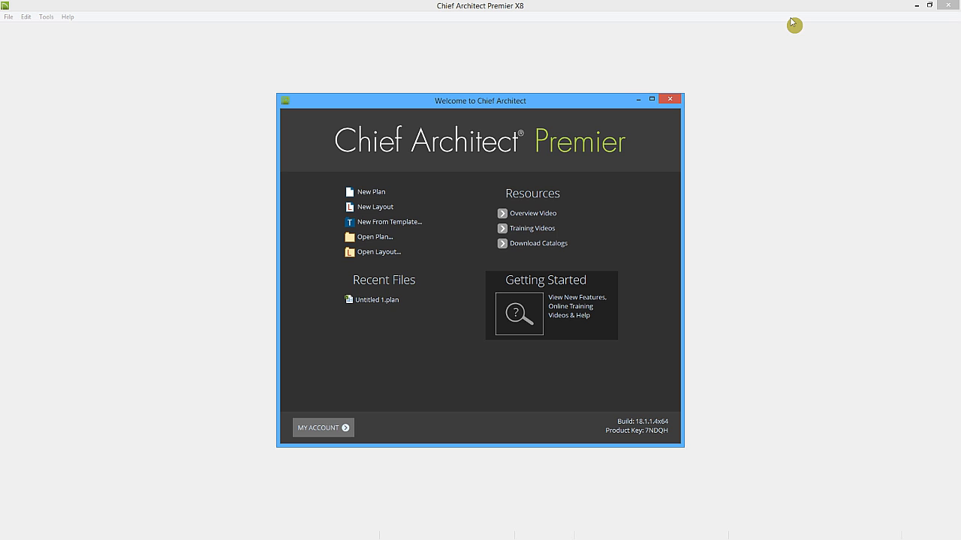
Start a new plan and look through the Build menu's submenus.
left_click(372, 193)
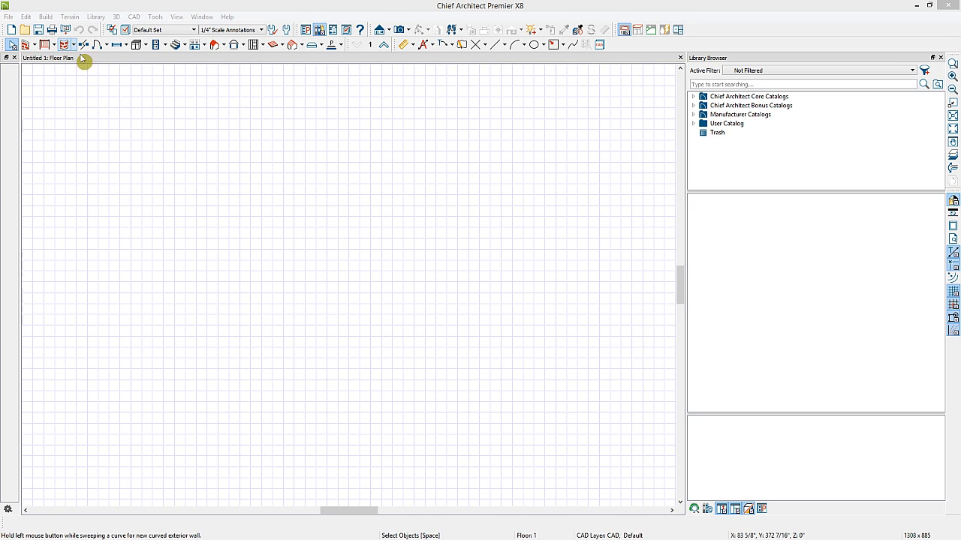
left_click(45, 16)
mouse_move(57, 32)
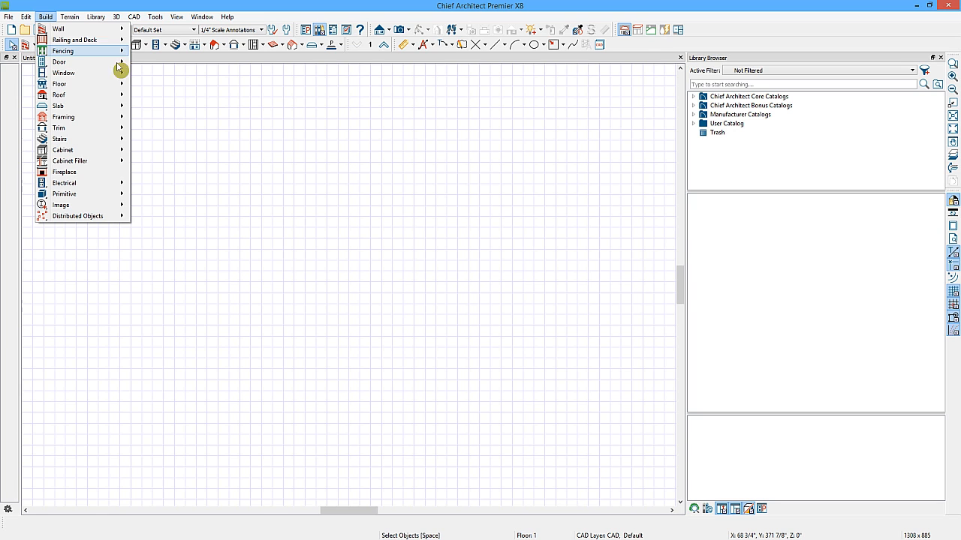
left_click(158, 78)
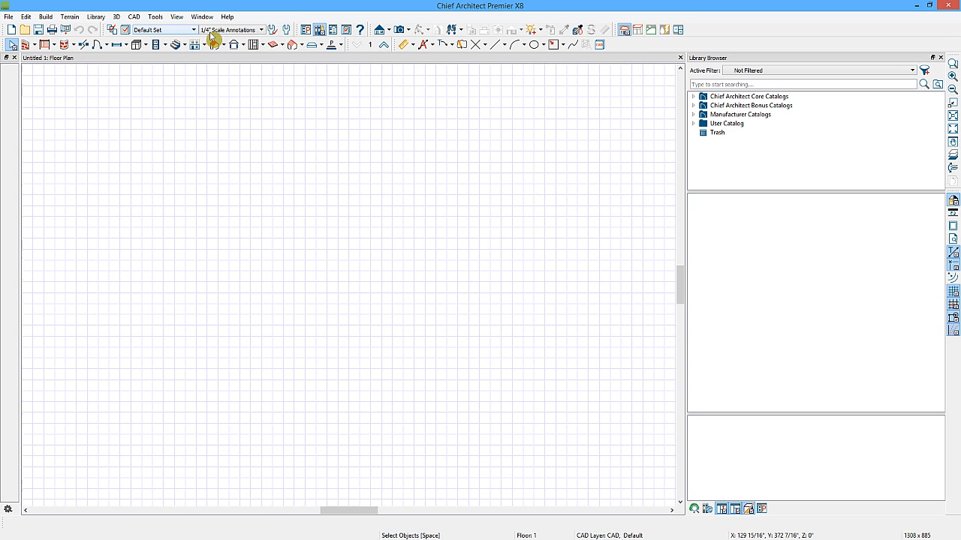
Cycle through the custom toolbar configurations and return to the default one.
left_click(398, 31)
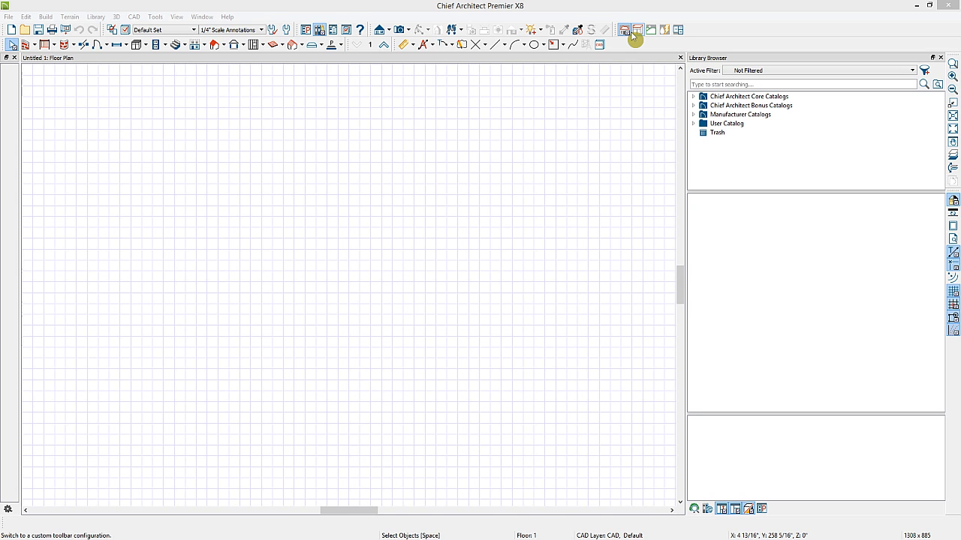
left_click(638, 29)
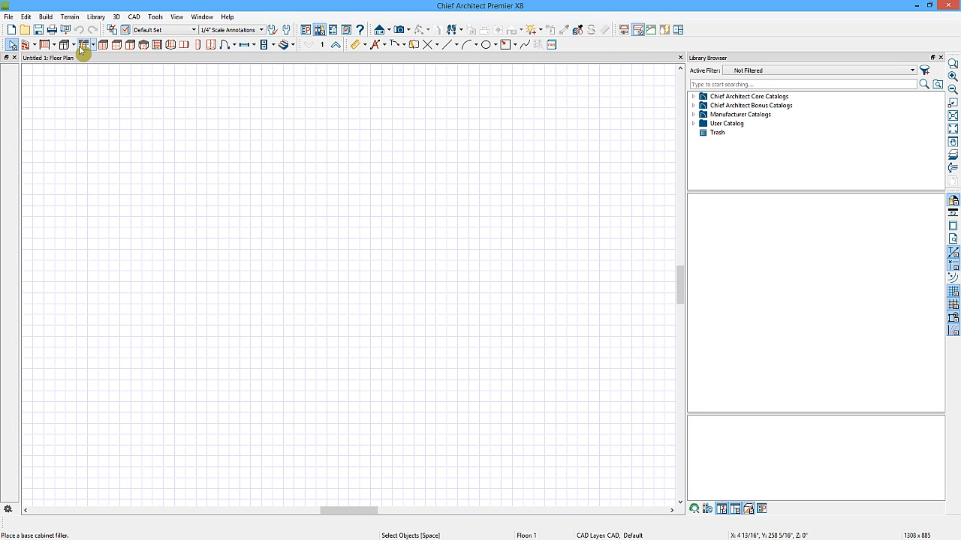
left_click(651, 30)
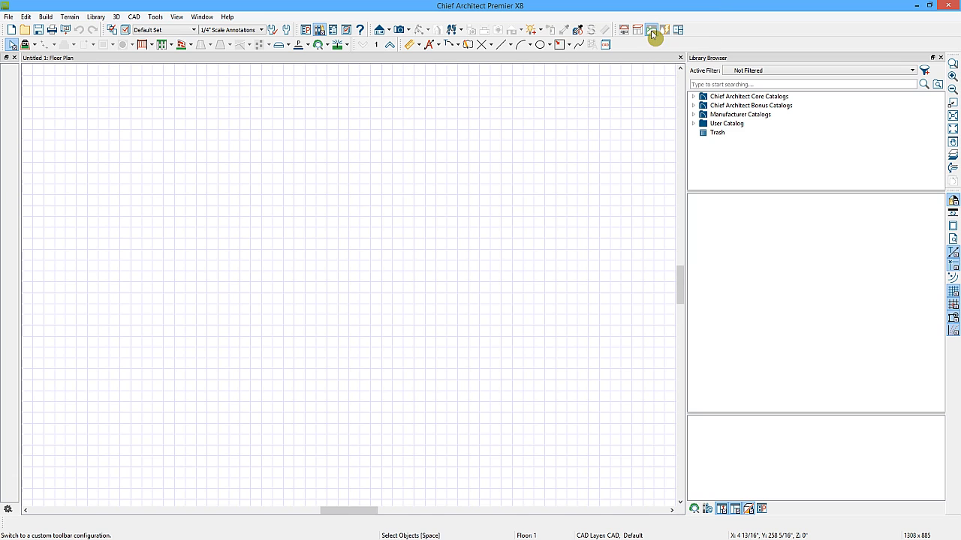
left_click(665, 30)
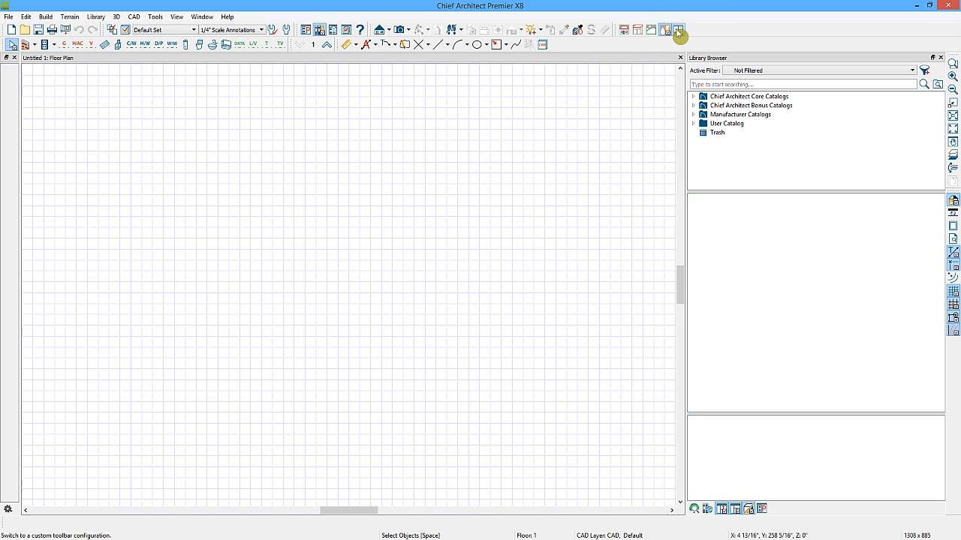
left_click(679, 31)
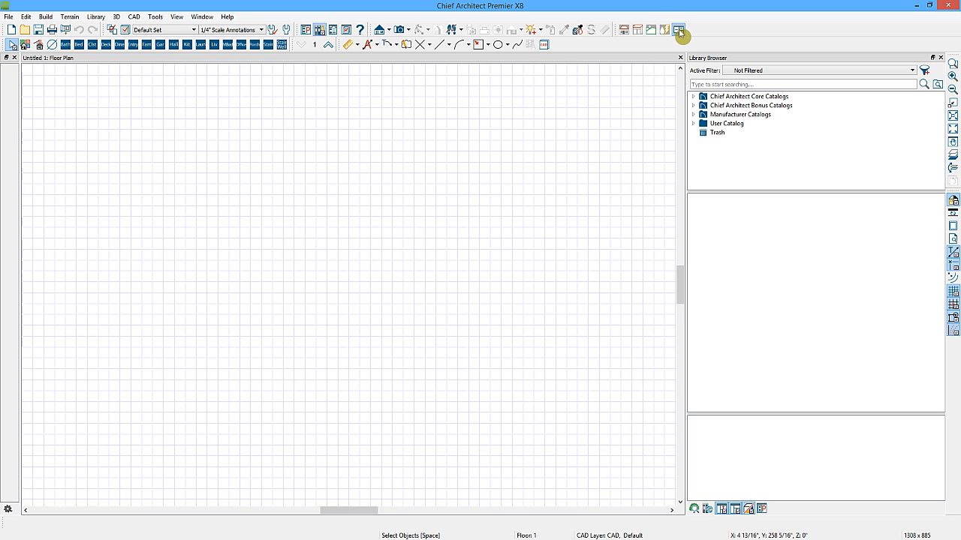
left_click(624, 31)
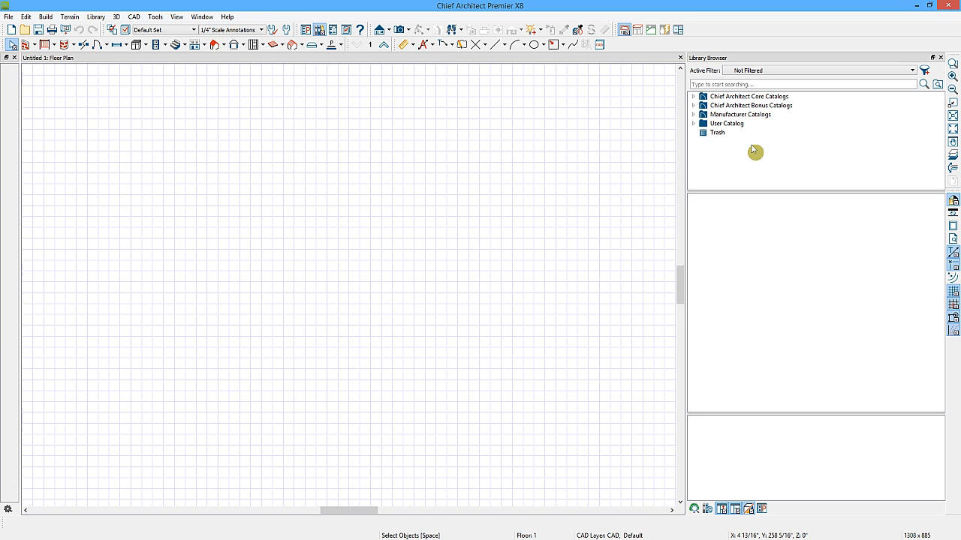
Examine the Core, Bonus and Manufacturer catalog folders in the Library Browser.
left_click(732, 98)
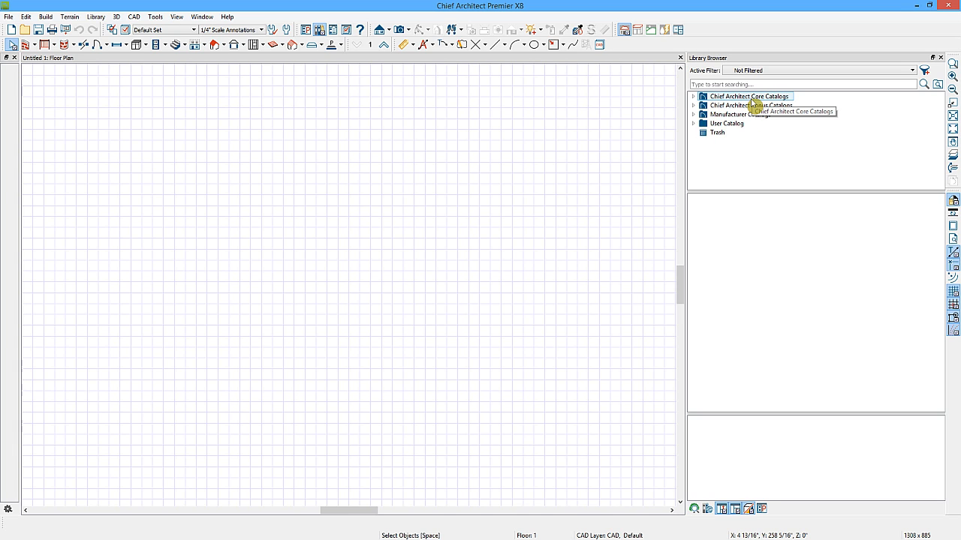
left_click(741, 106)
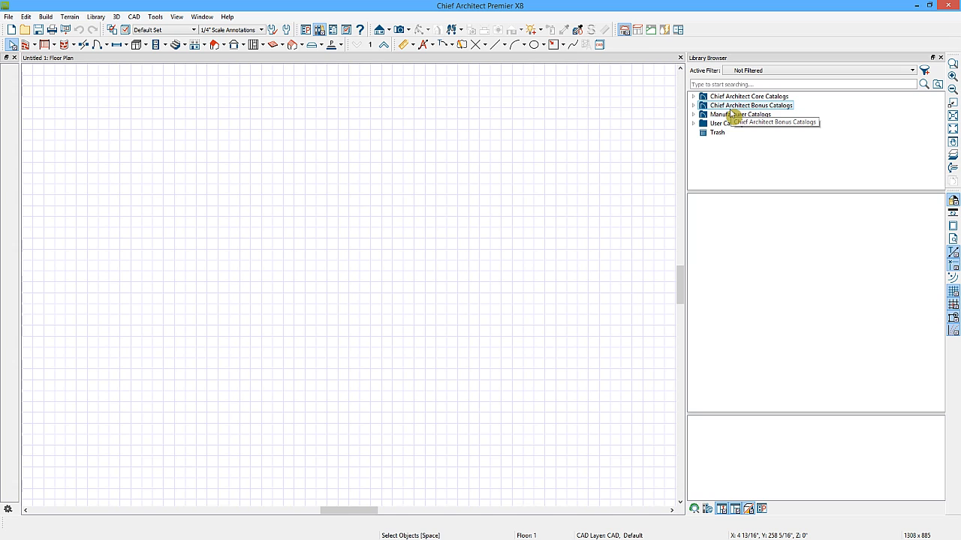
left_click(735, 116)
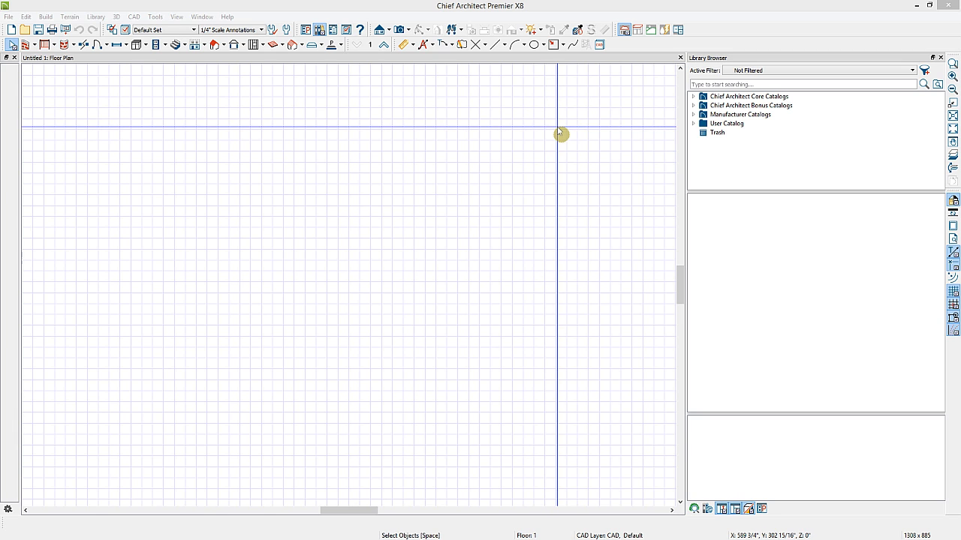
Draw three overlapping rectangular polylines running diagonally across the plan.
left_click(553, 47)
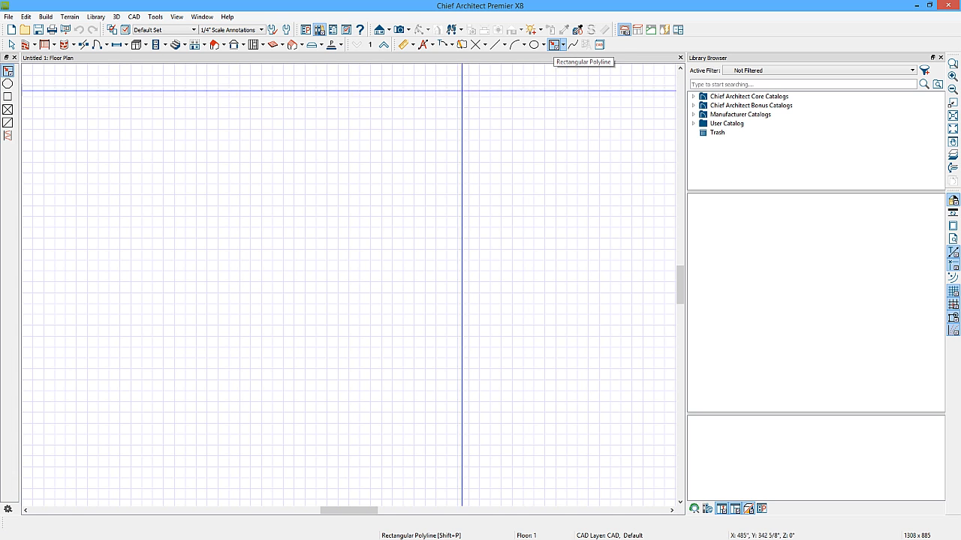
left_click_drag(102, 92, 328, 249)
left_click_drag(260, 178, 485, 369)
left_click_drag(421, 288, 642, 475)
key("space")
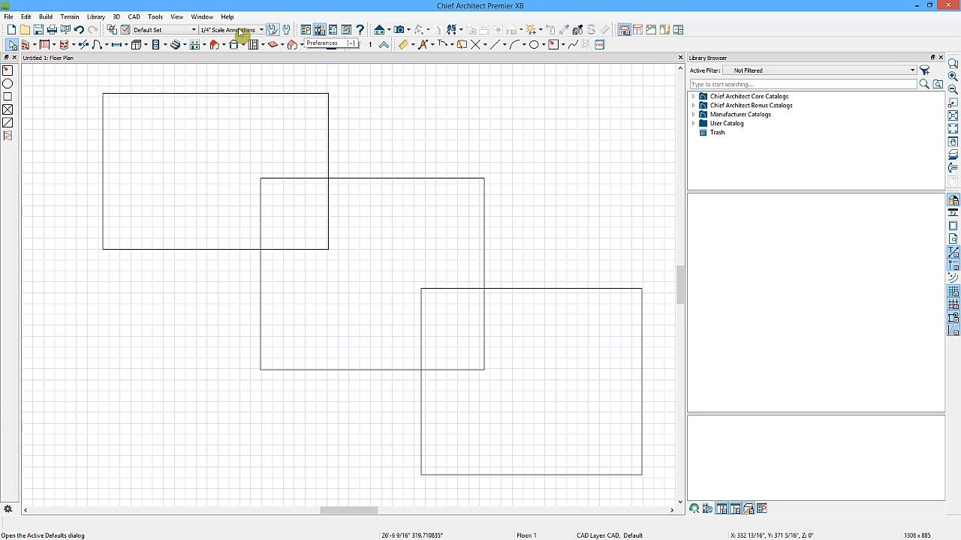
Open the Preferences dialog to review the Appearance settings and close it.
left_click(27, 17)
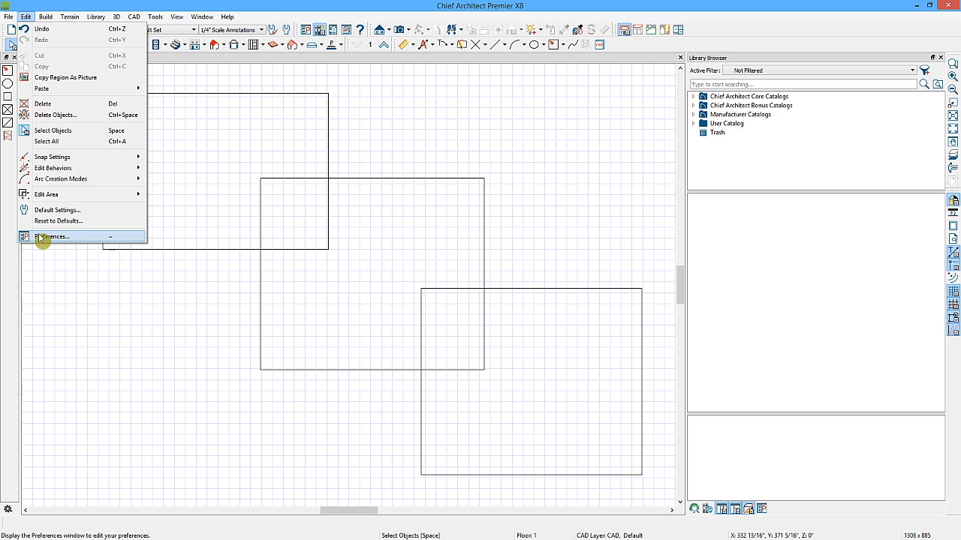
left_click(306, 31)
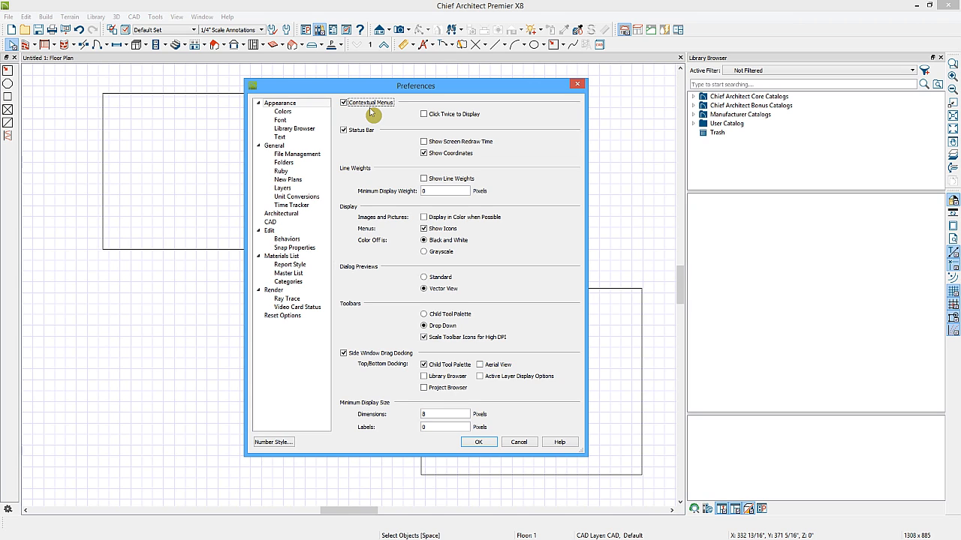
left_click(487, 443)
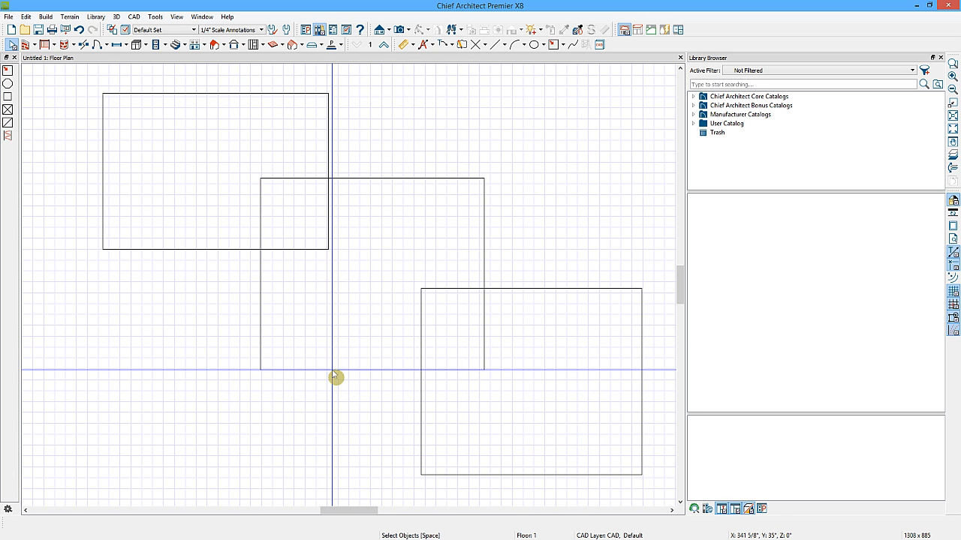
Select the middle rectangle and review its contextual edit menu.
left_click(333, 370)
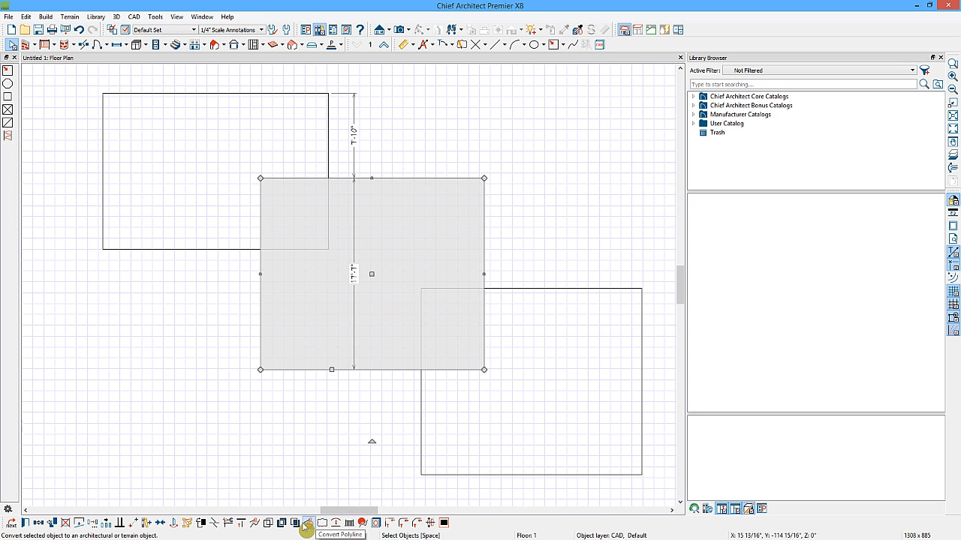
right_click(329, 370)
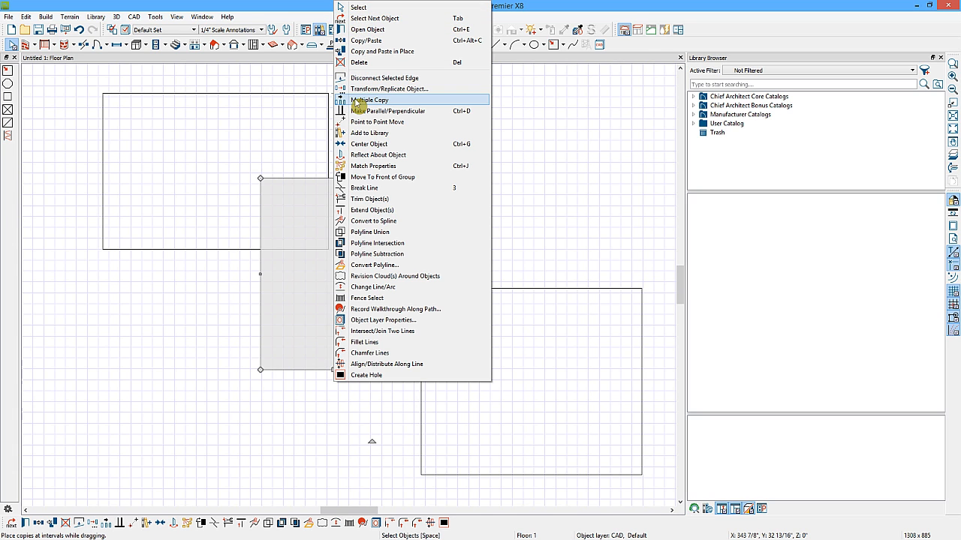
left_click(335, 421)
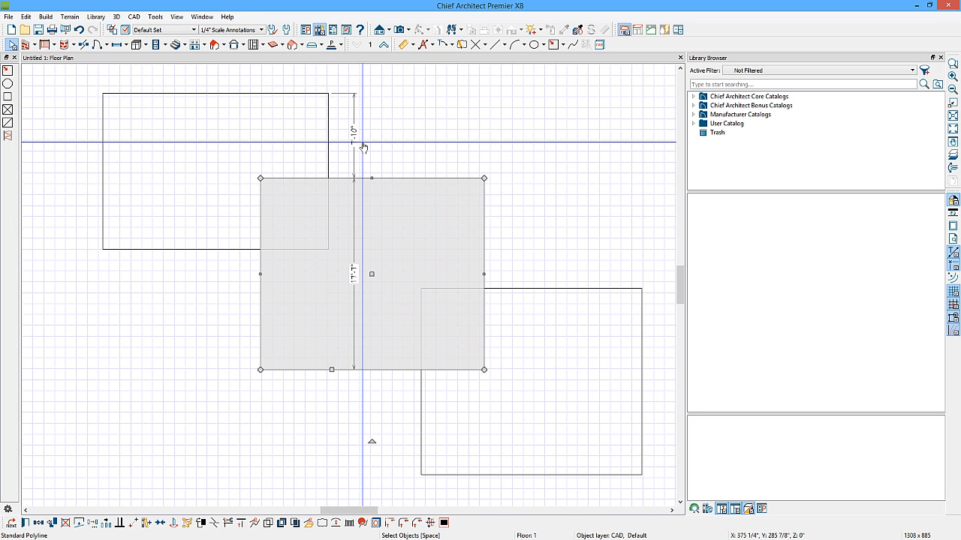
Turn off Contextual Menus in the Appearance preferences.
left_click(306, 30)
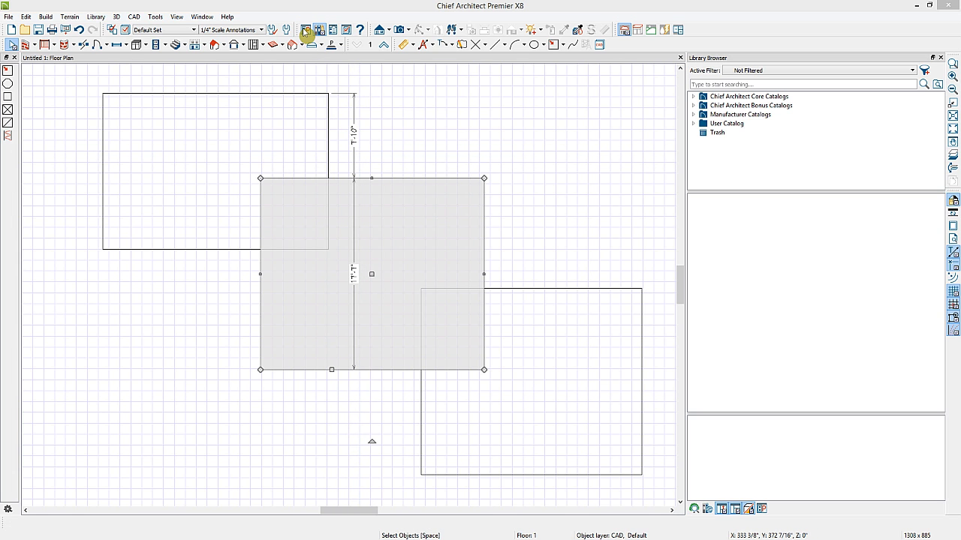
left_click(344, 103)
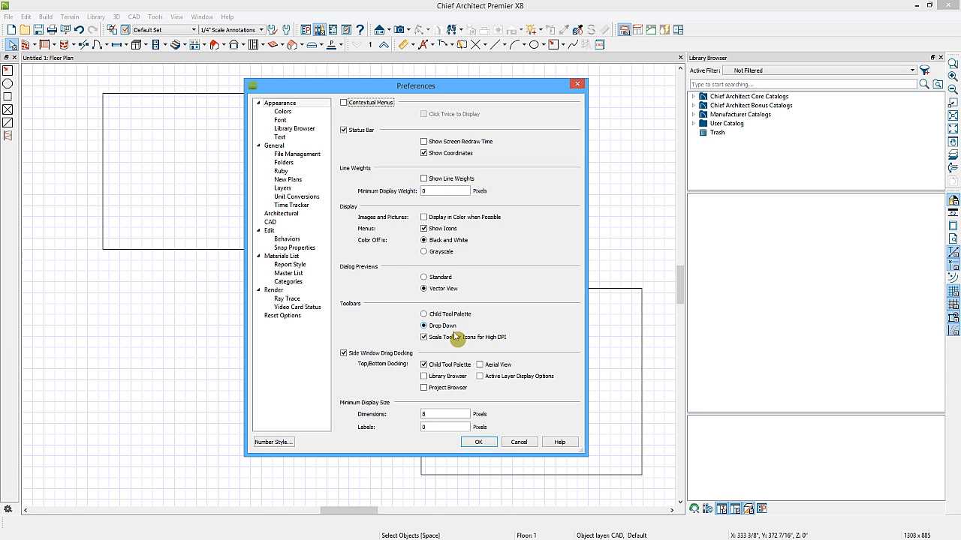
left_click(478, 443)
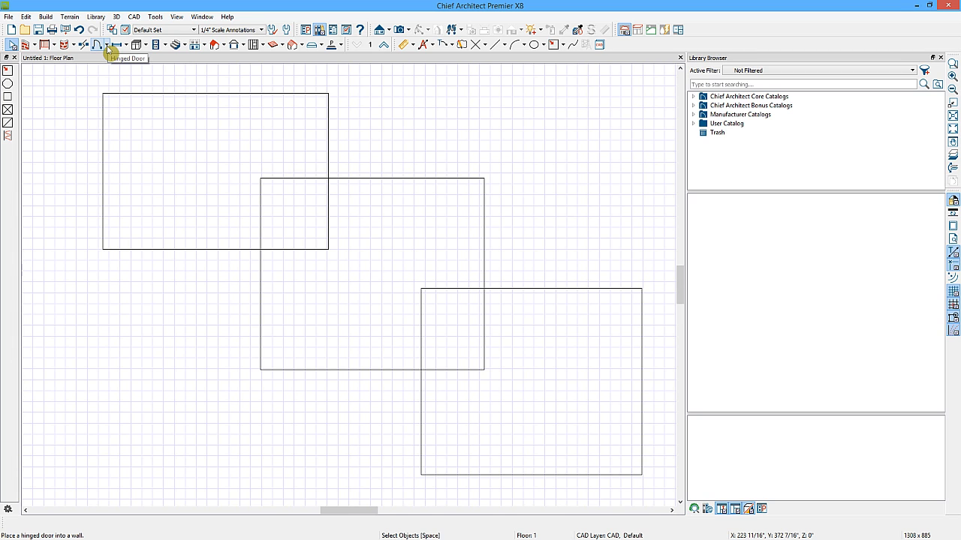
Draw a straight horizontal wall to the right of the first rectangle.
left_click(107, 48)
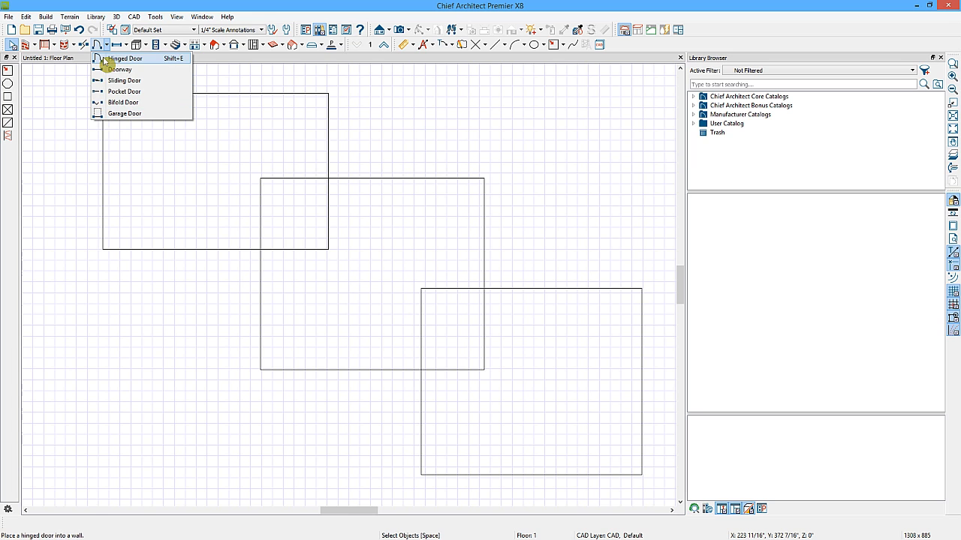
left_click(120, 69)
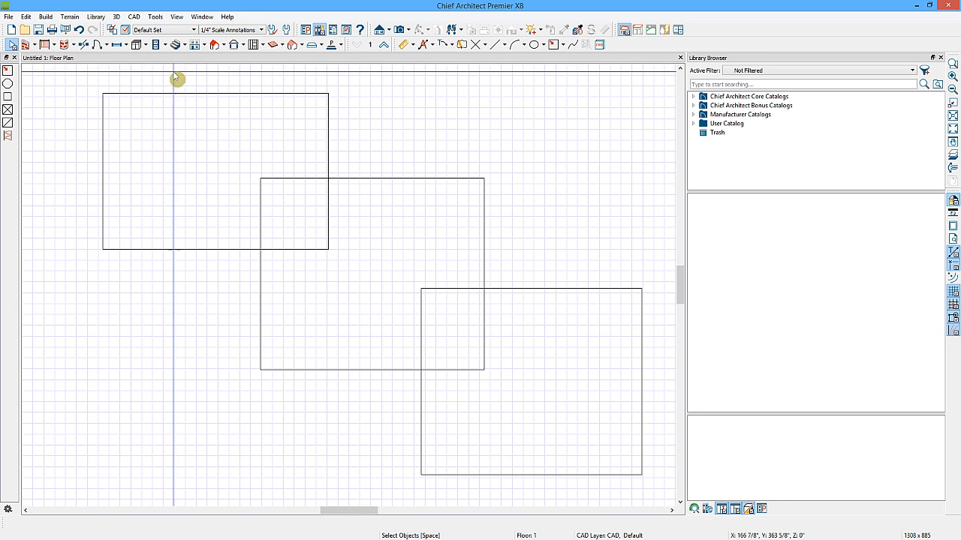
left_click(27, 45)
left_click_drag(361, 131, 632, 138)
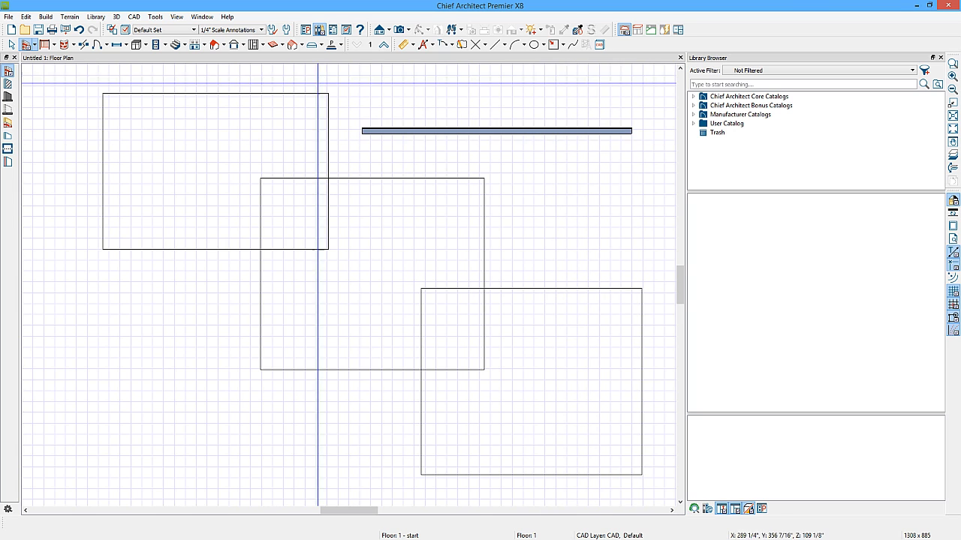
Place a doorway into the wall near its left end.
left_click(108, 46)
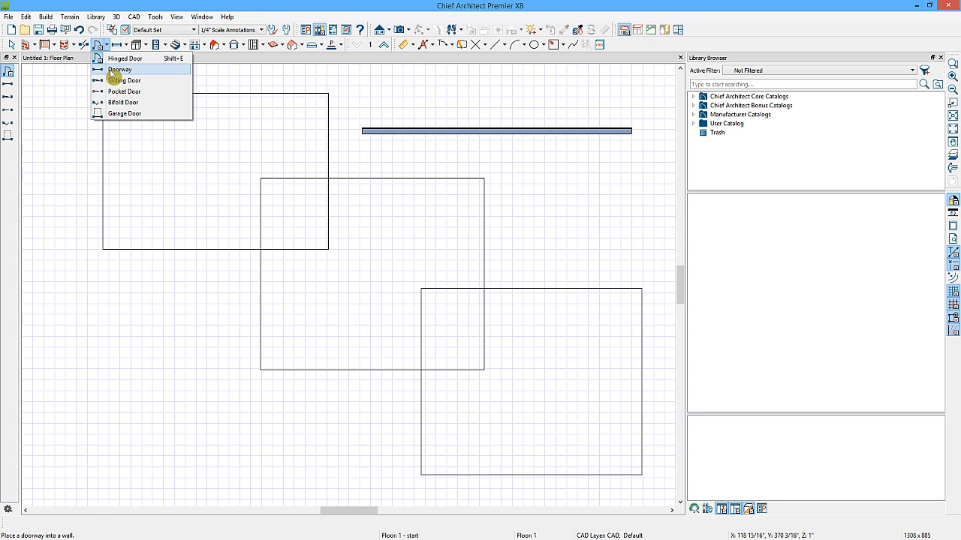
left_click(118, 70)
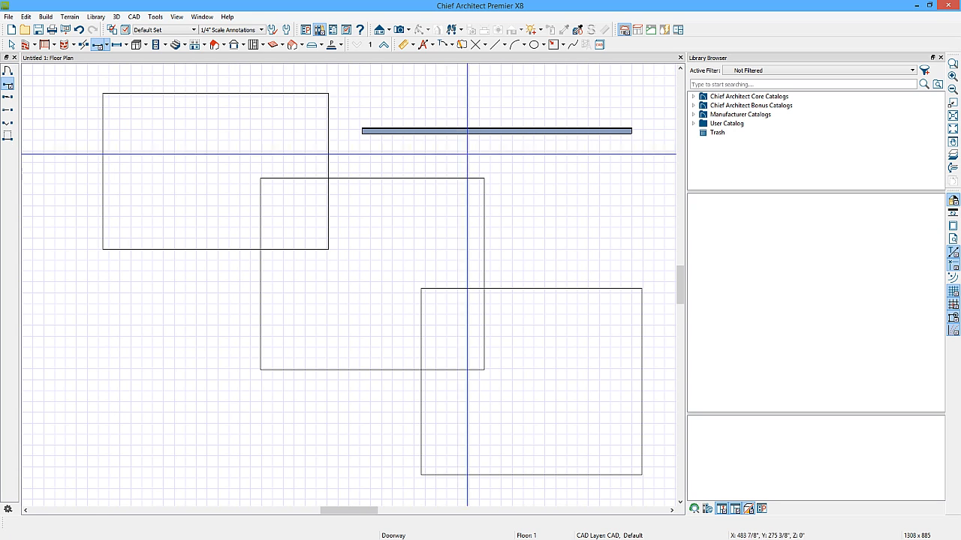
left_click(424, 132)
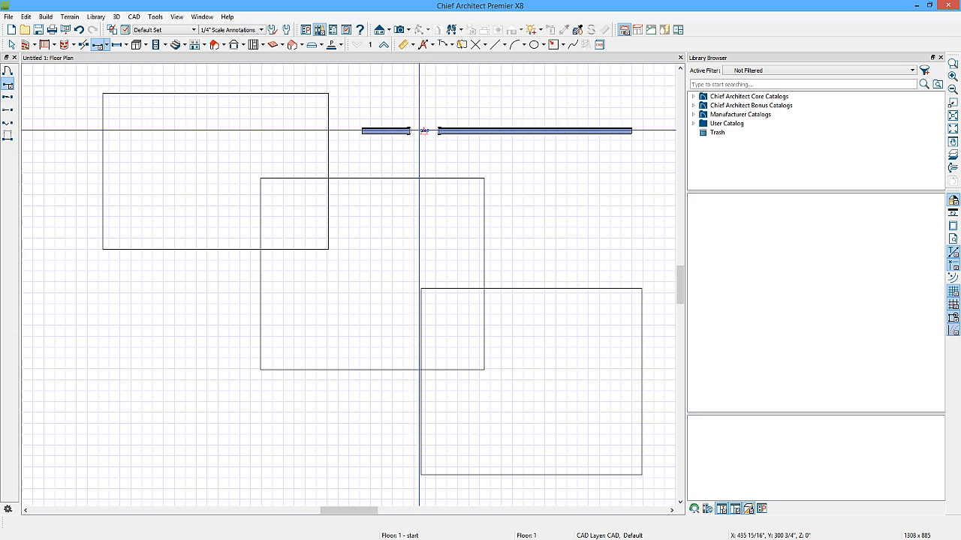
key("space")
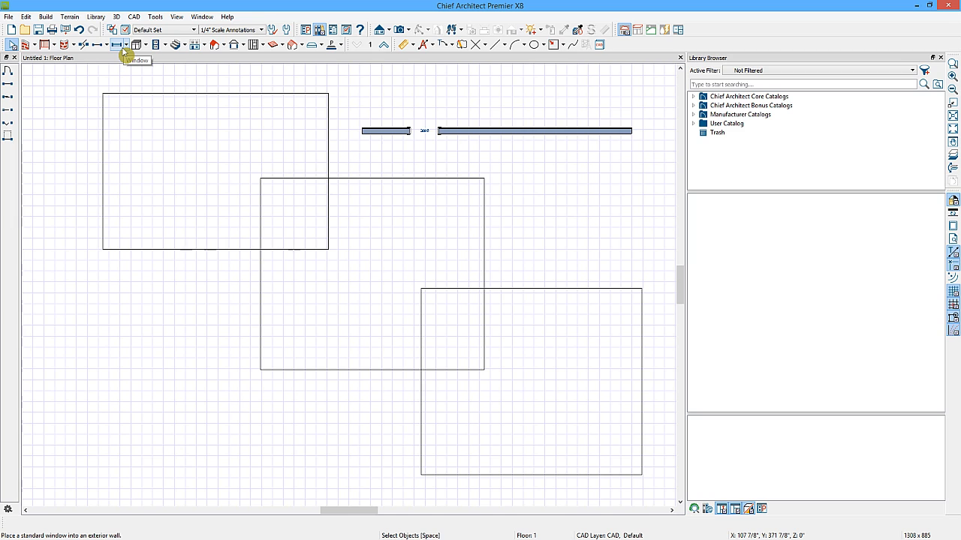
Set the toolbar preference to Child Tool Palette.
left_click(308, 30)
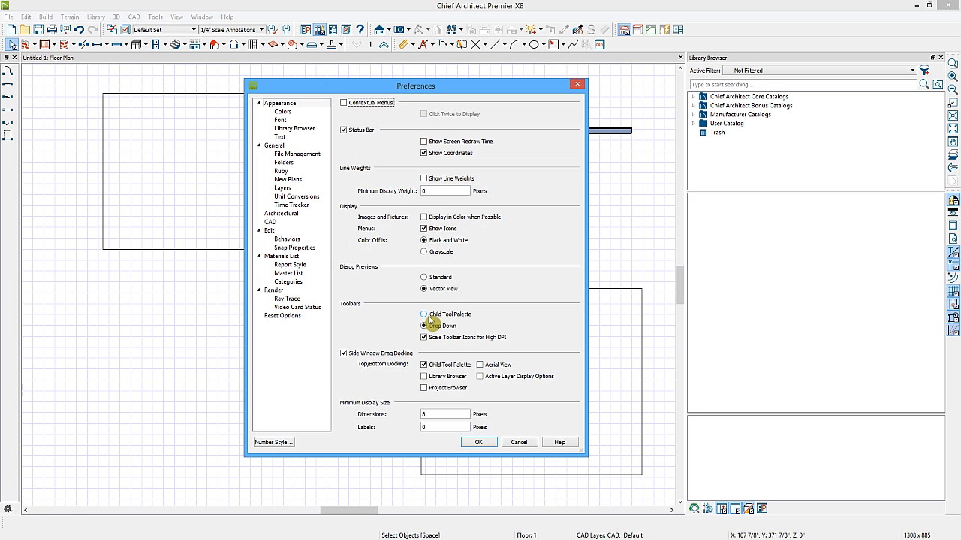
left_click(424, 315)
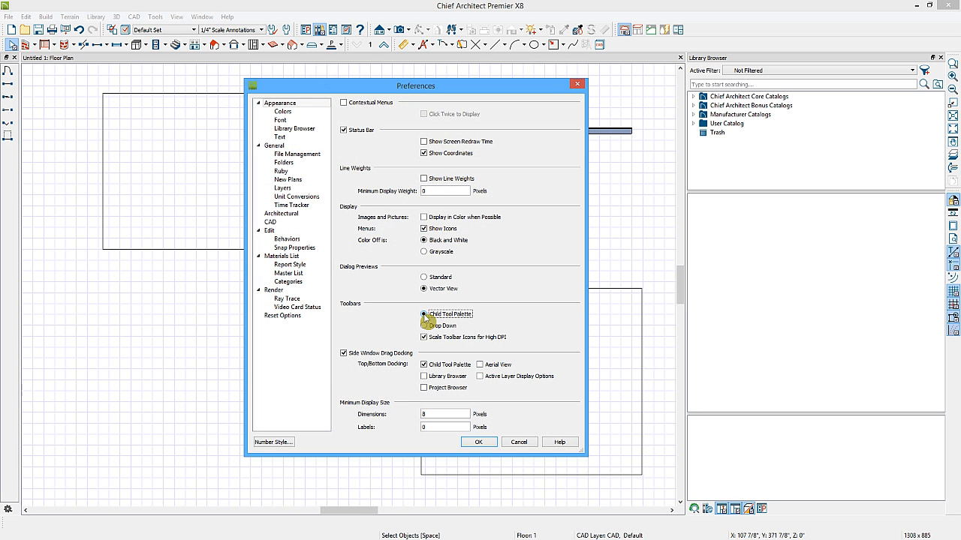
left_click(478, 442)
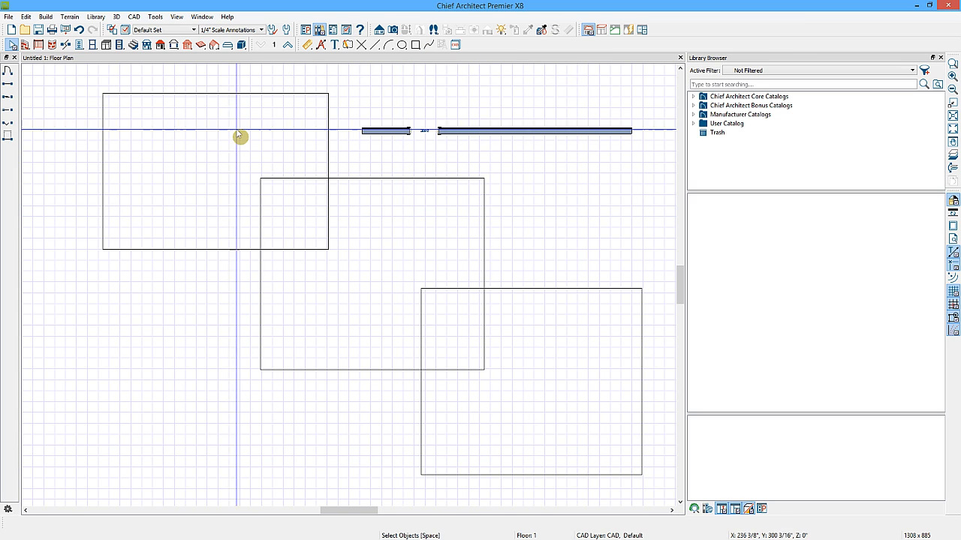
Place a second doorway into the wall, to the right of the first one.
left_click(81, 46)
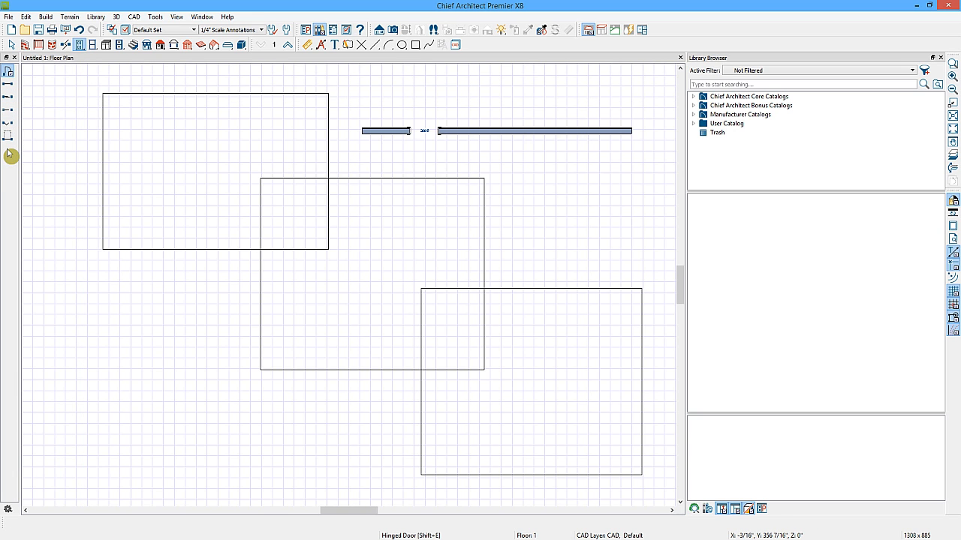
left_click(8, 85)
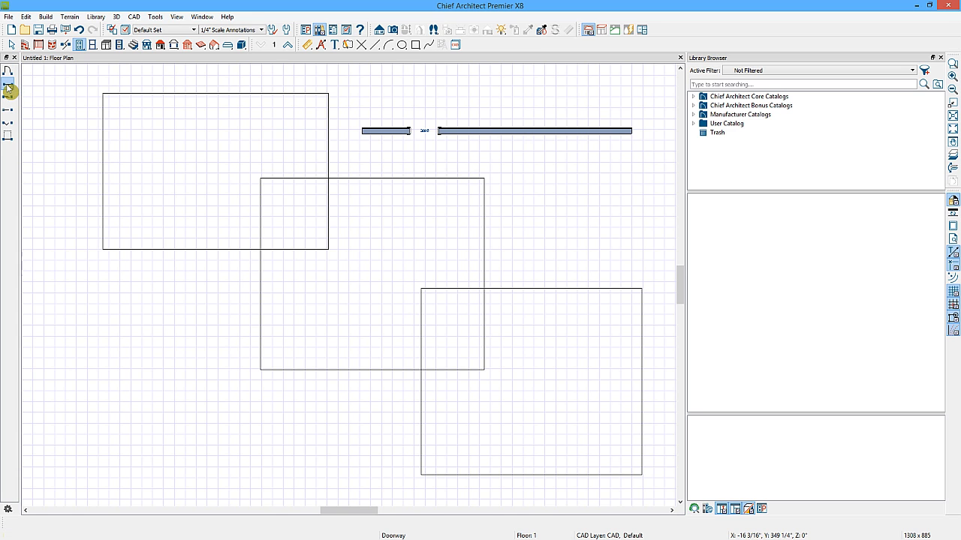
left_click(507, 131)
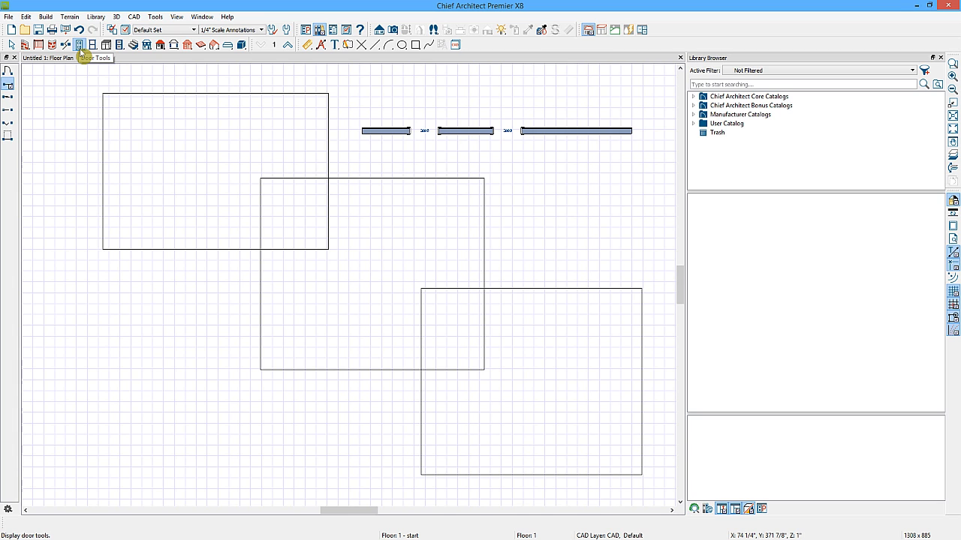
Review the Appearance colour preferences, then select the middle rectangle to inspect its selection display.
left_click(306, 31)
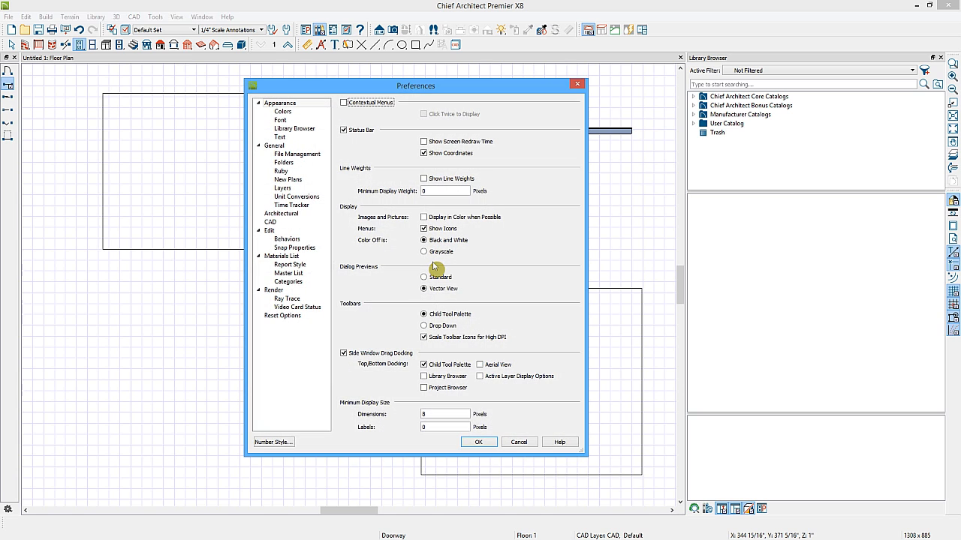
left_click(276, 103)
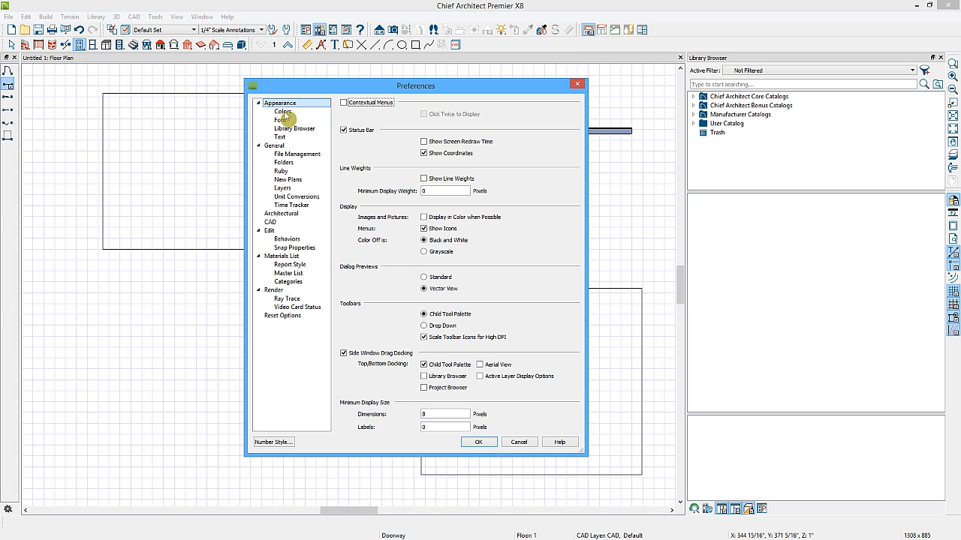
left_click(283, 112)
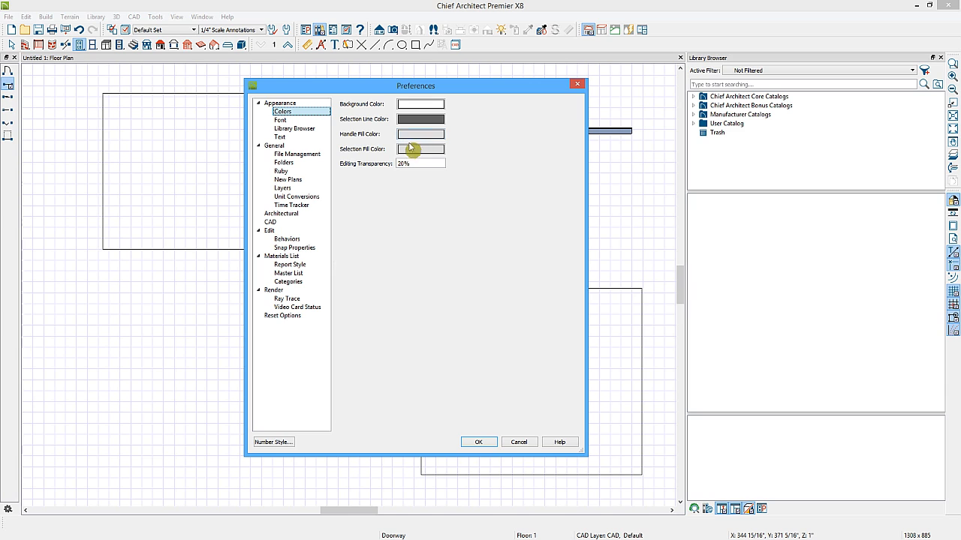
left_click(484, 444)
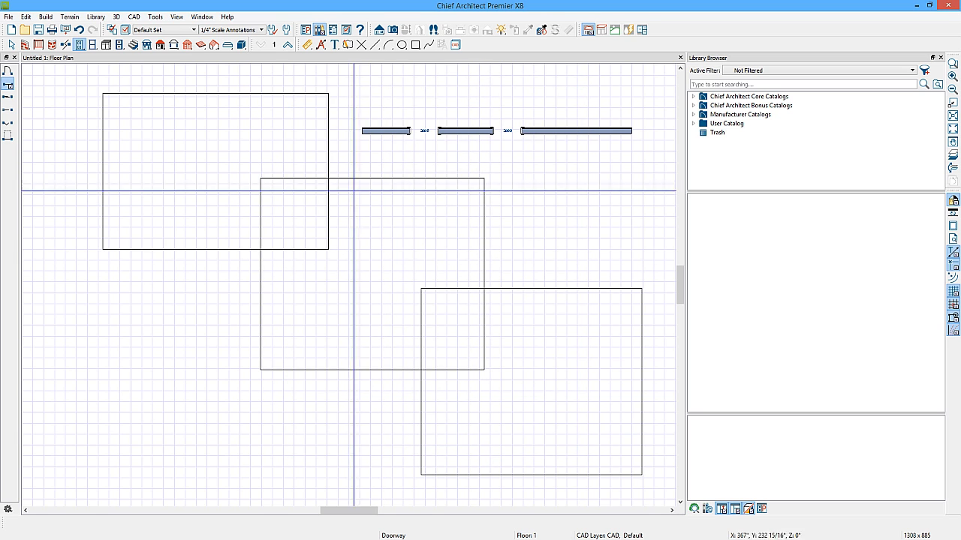
key("space")
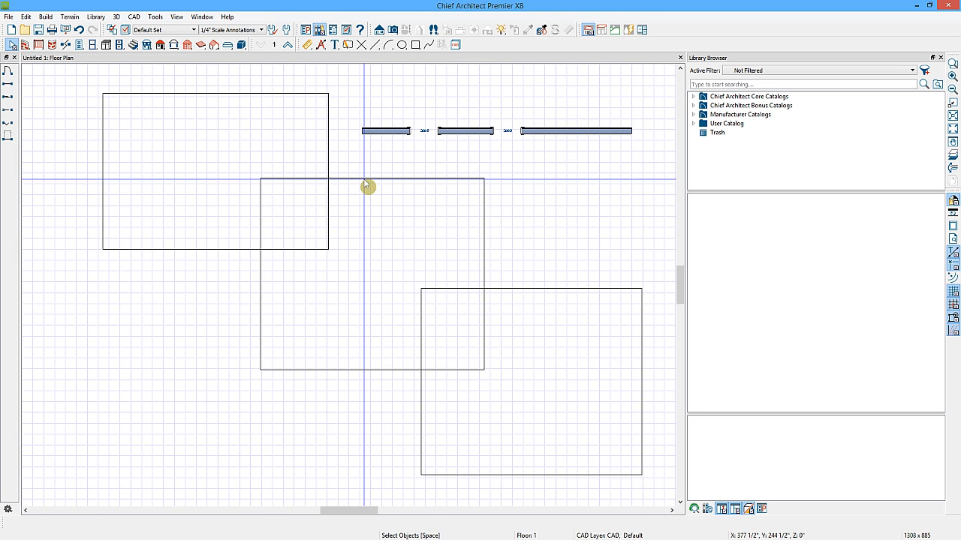
left_click(371, 202)
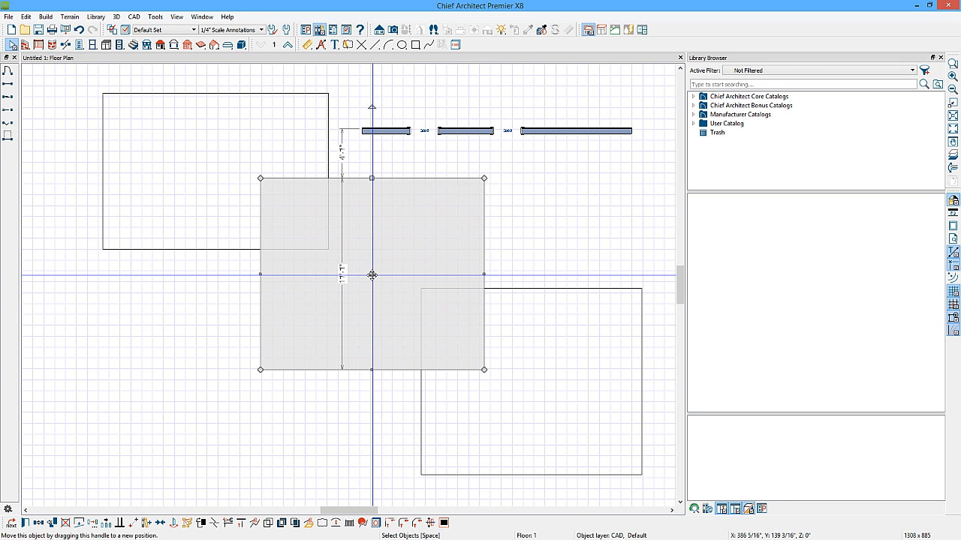
Set the handle fill colour to green and the selection fill colour to pale pink, then preview them on the middle rectangle.
left_click(305, 30)
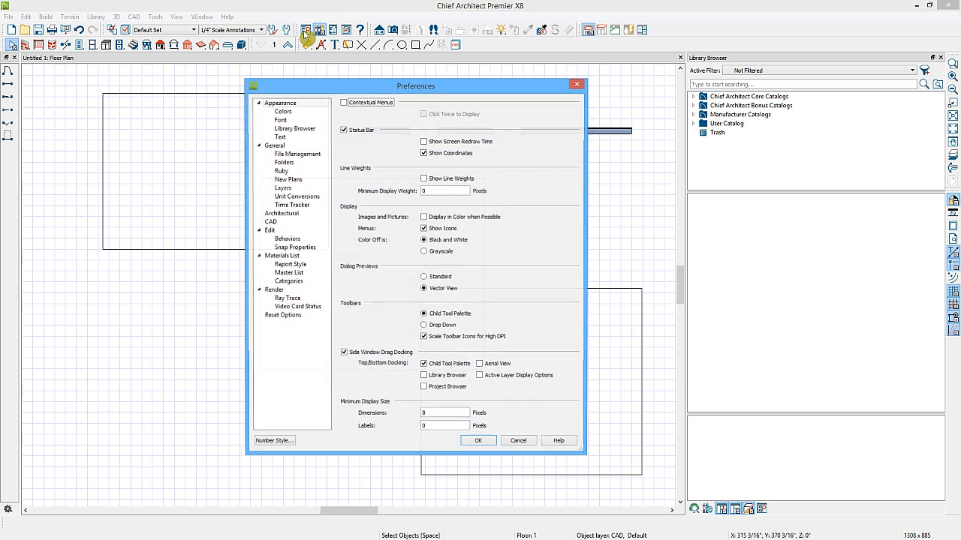
left_click(284, 112)
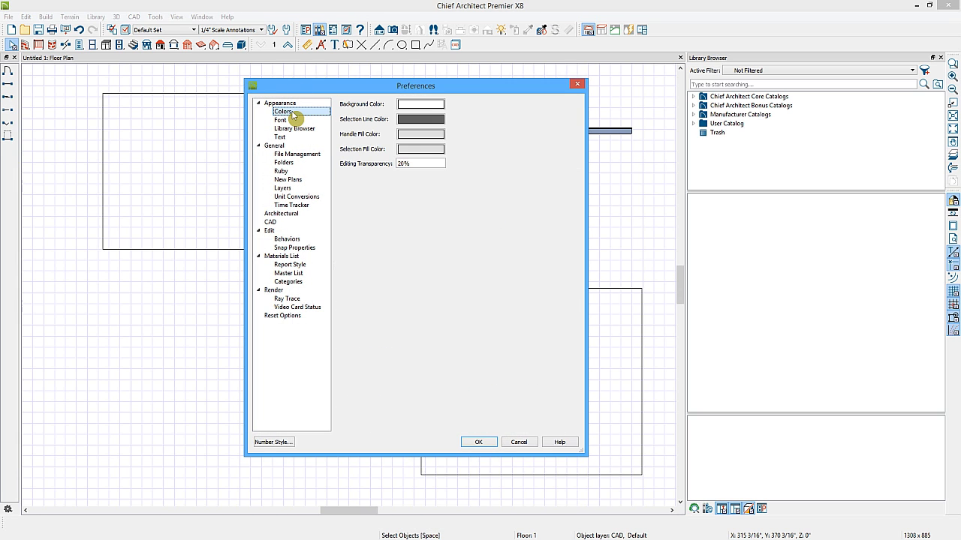
left_click(421, 135)
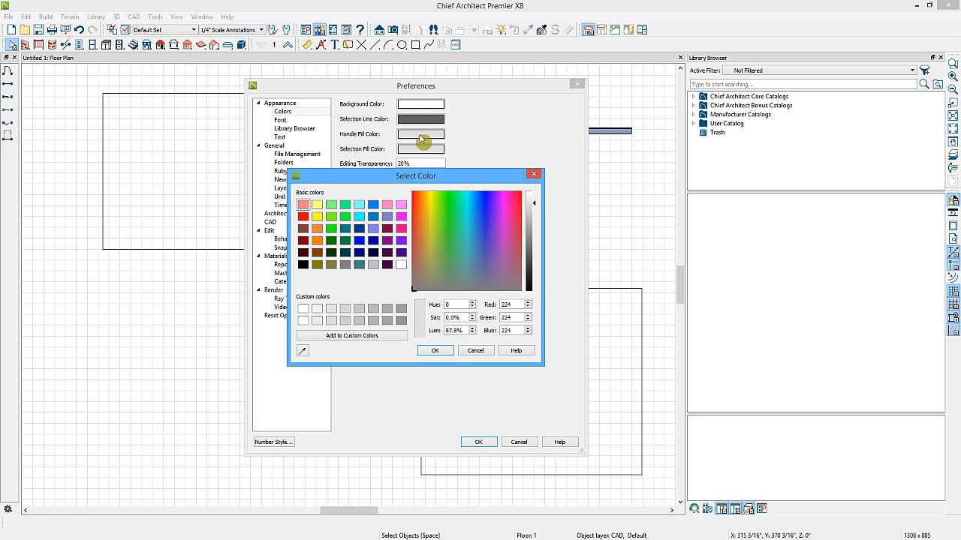
left_click(332, 231)
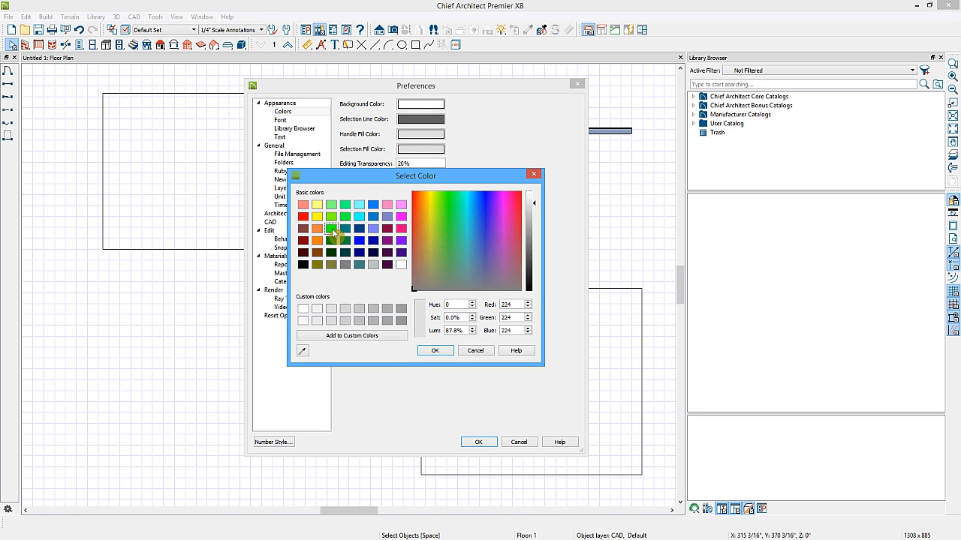
left_click(437, 351)
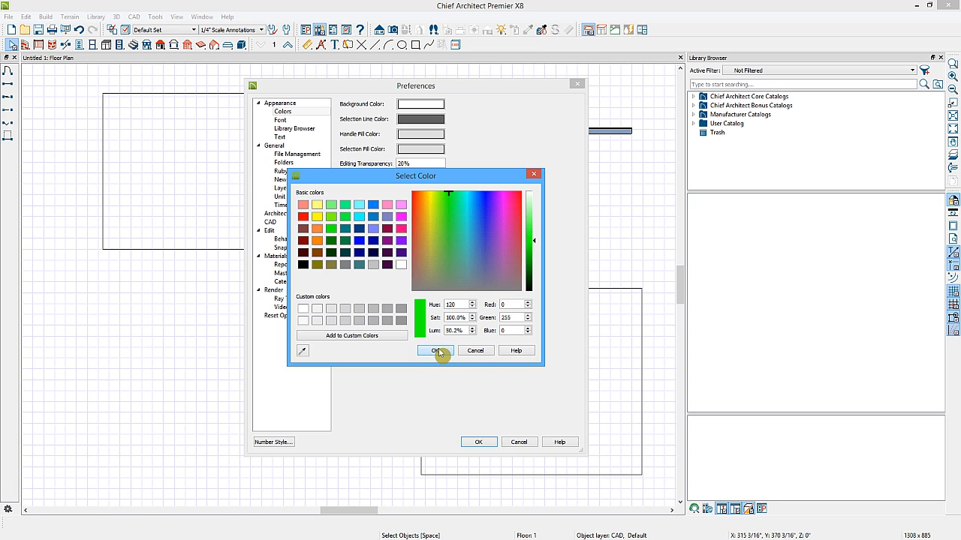
left_click(421, 154)
left_click(402, 206)
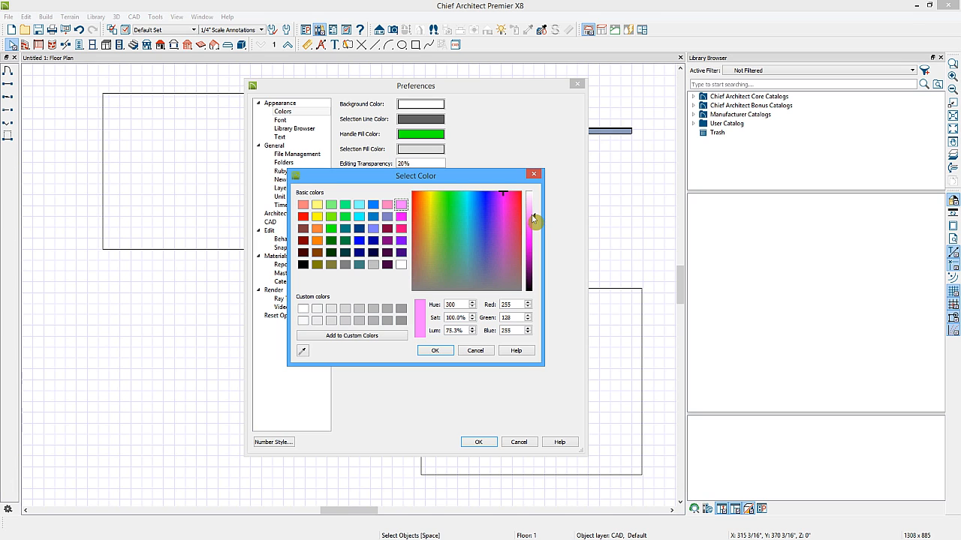
left_click_drag(535, 216, 535, 203)
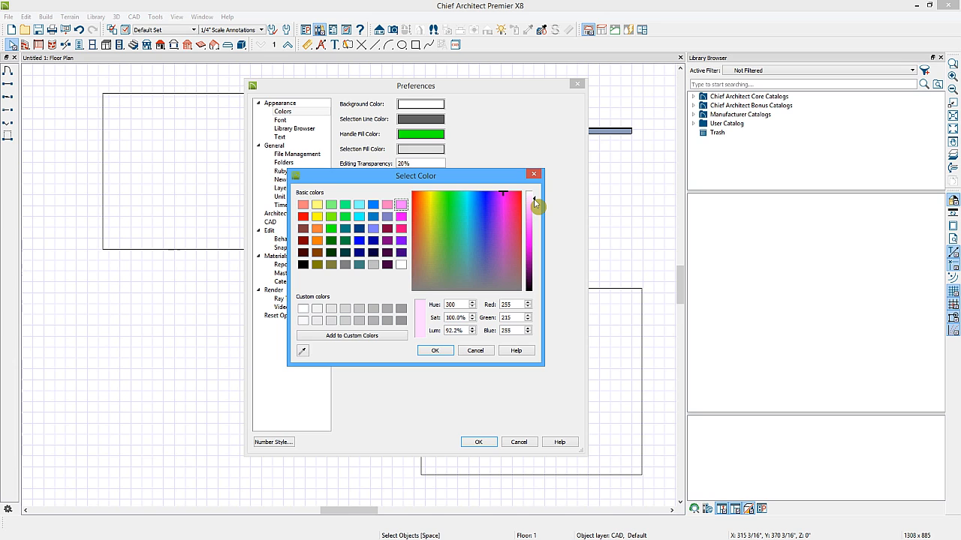
left_click(436, 351)
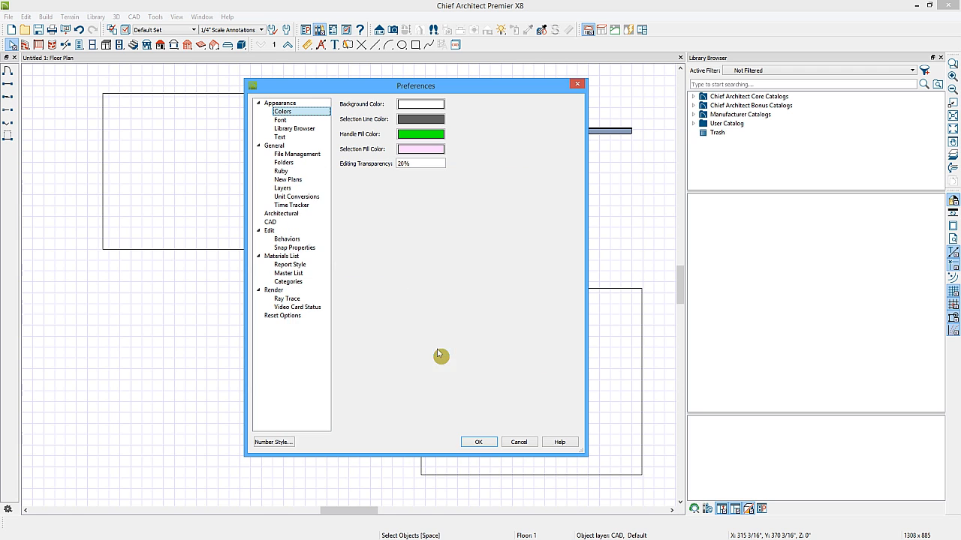
left_click(471, 443)
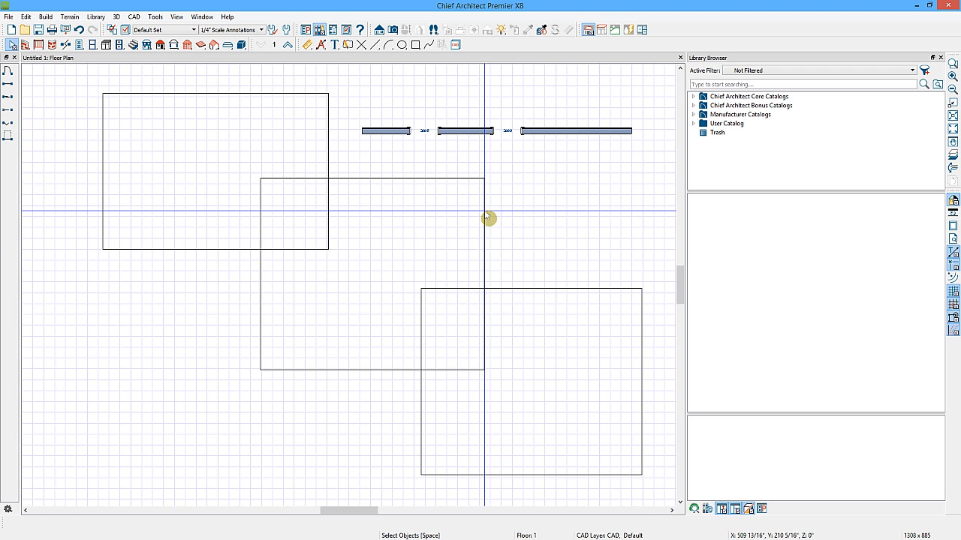
left_click(484, 211)
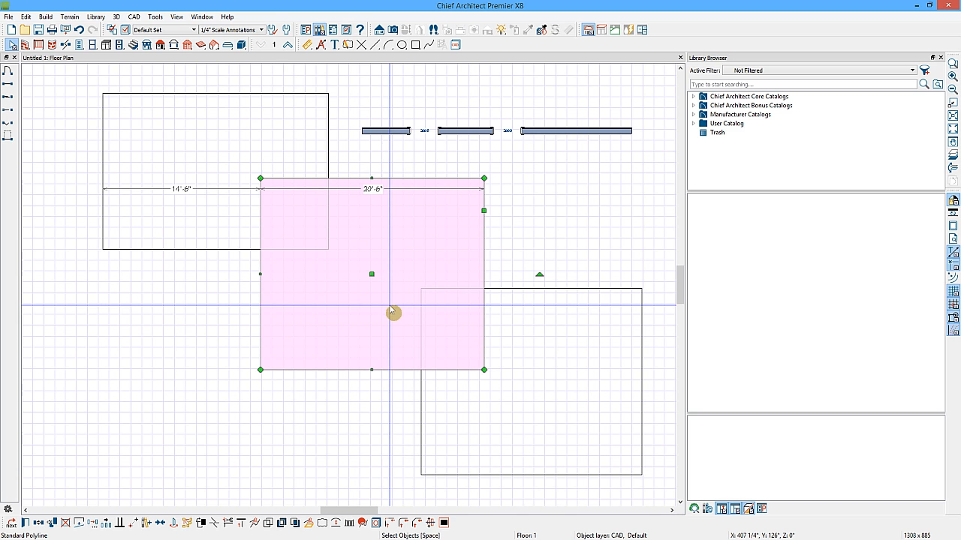
Set the recent file list's maximum files to 8 in the File Management preferences.
left_click(306, 31)
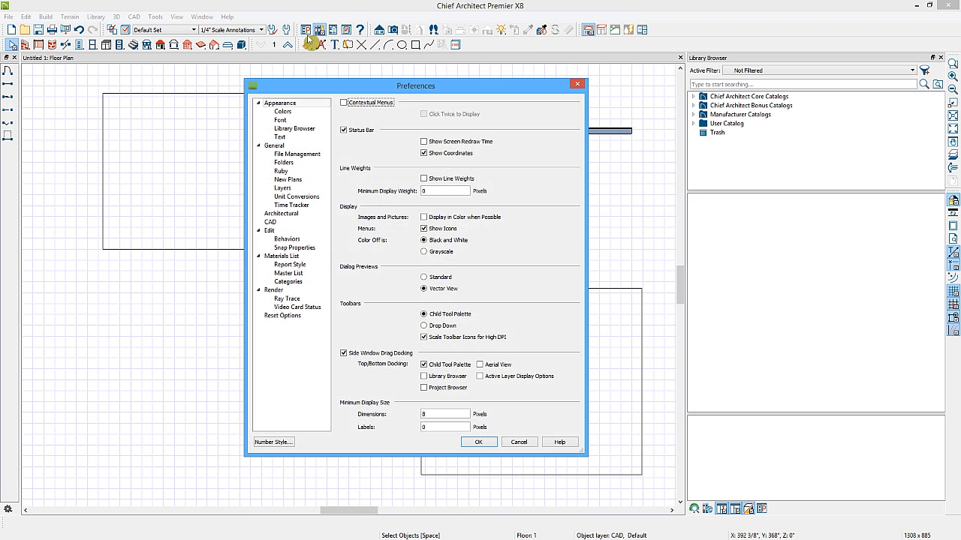
left_click(275, 146)
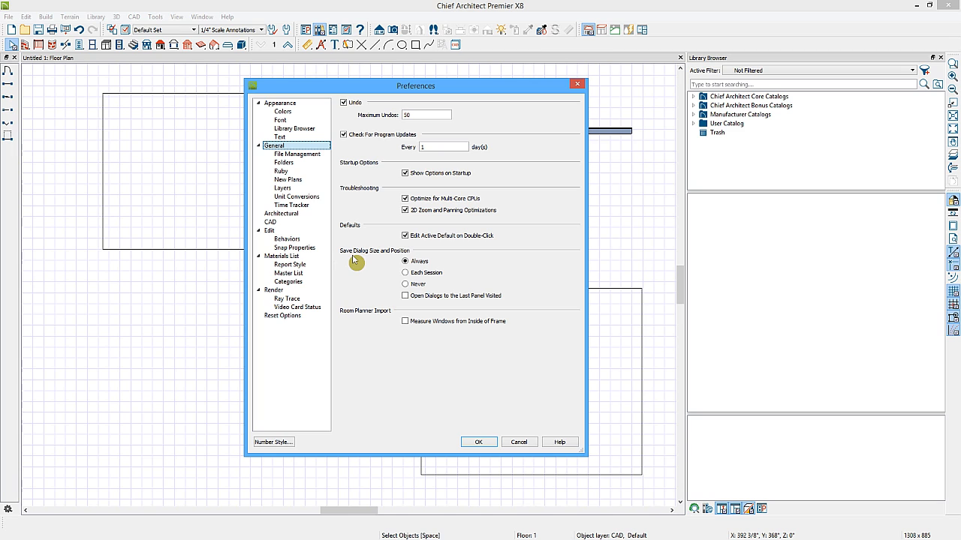
left_click(315, 154)
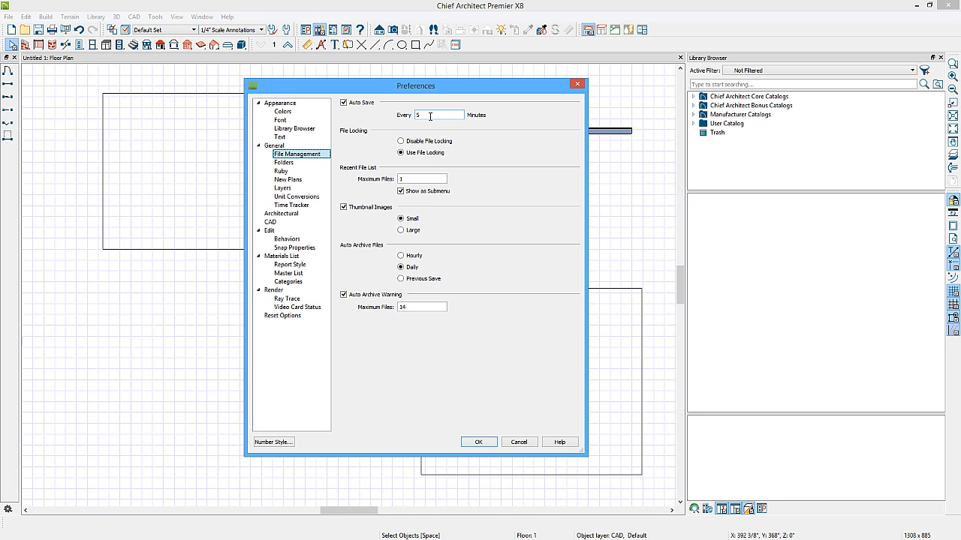
double_click(406, 179)
type("8")
Turn off Display Idle Timeout Dialog in Time Tracker and Select Room Before Wall in 3D in Architectural preferences.
left_click(298, 205)
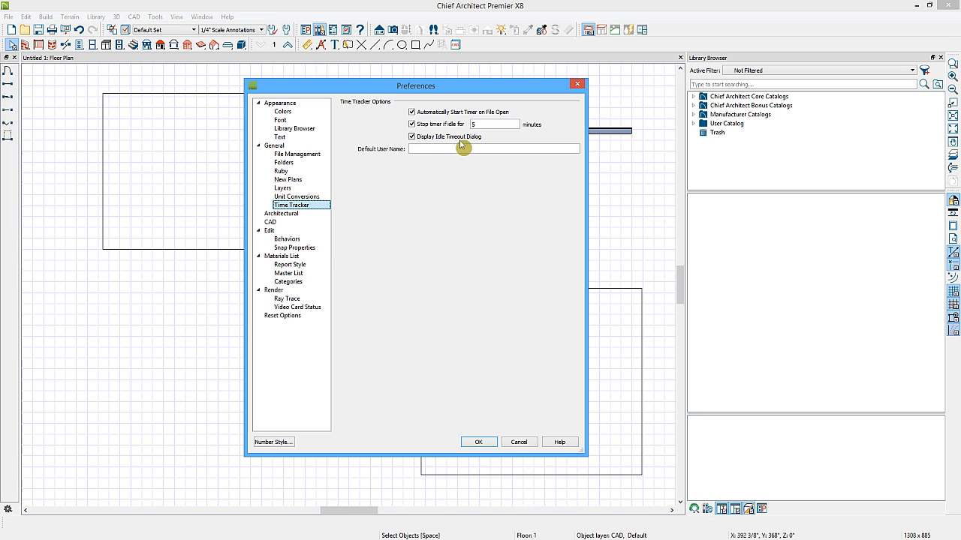
left_click(412, 138)
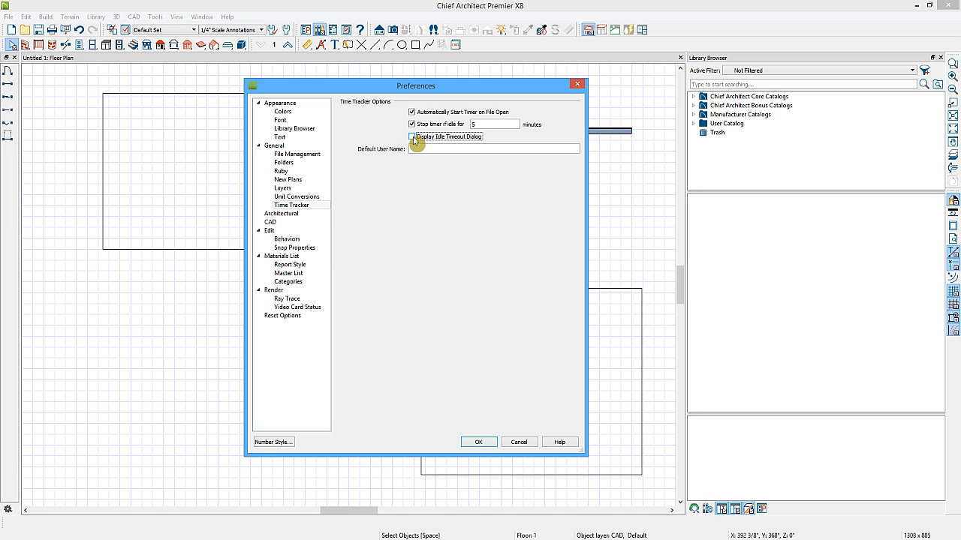
left_click(296, 215)
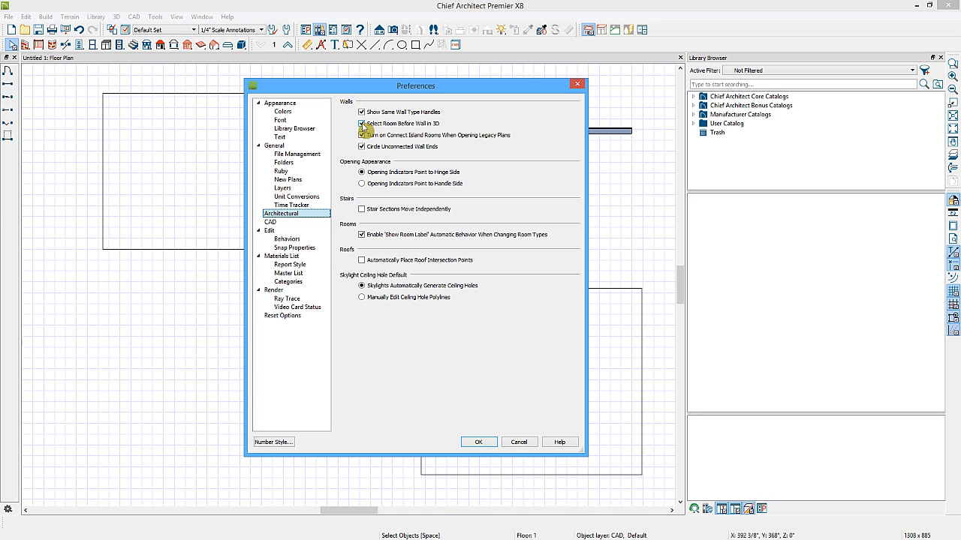
left_click(362, 124)
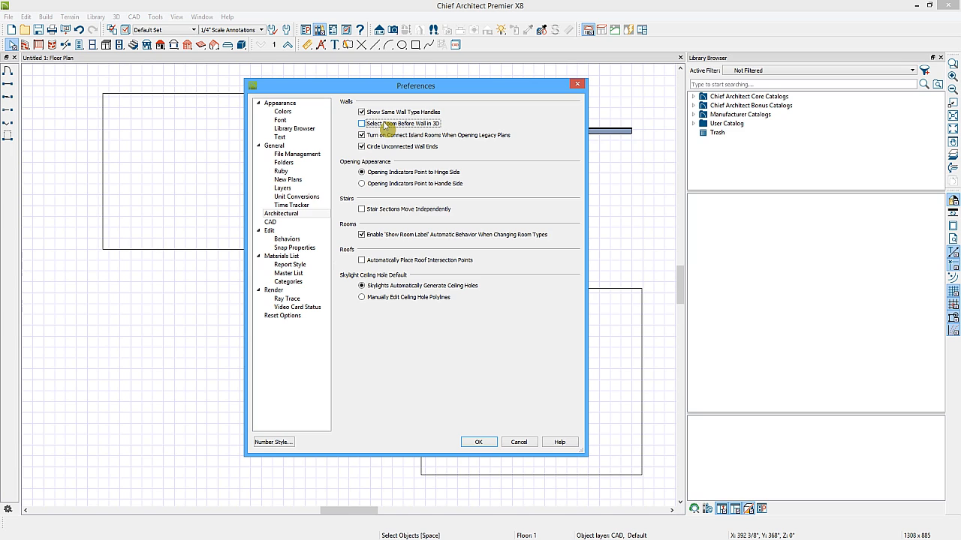
Change the cross hair colour to orange in the Edit preferences.
left_click(275, 232)
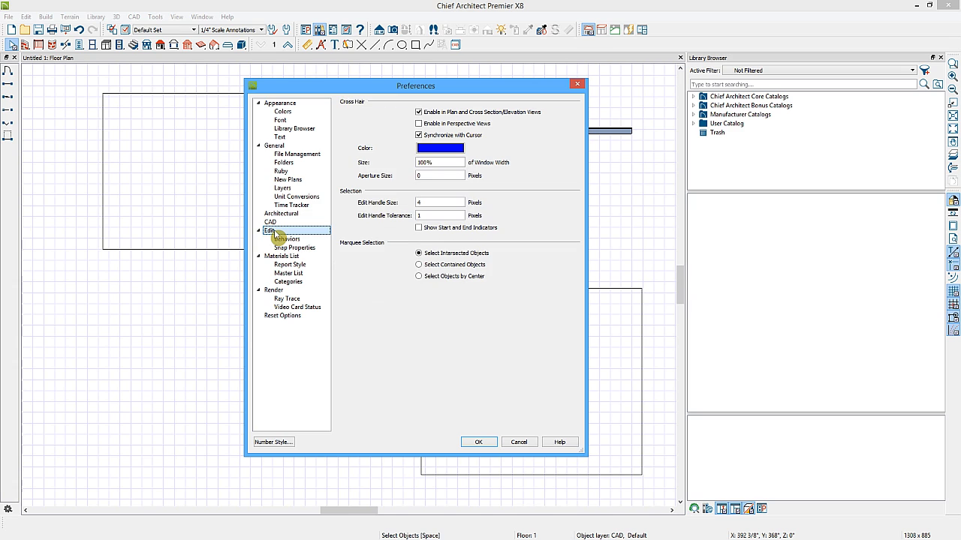
left_click(435, 152)
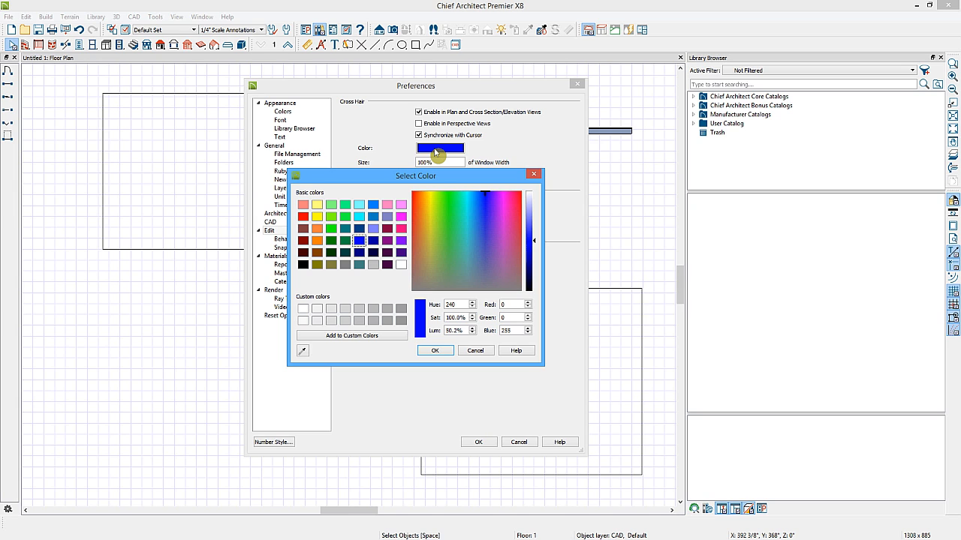
left_click(317, 229)
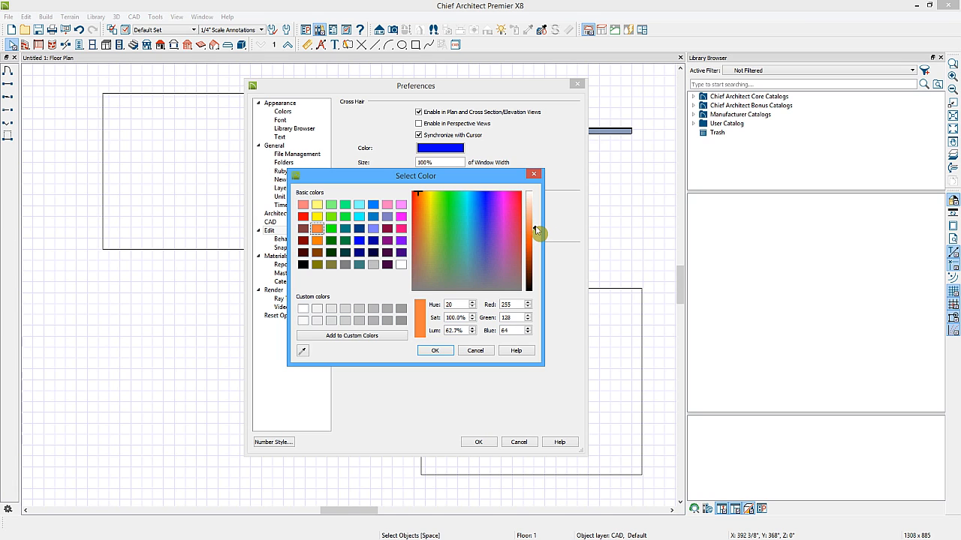
left_click_drag(535, 232, 536, 235)
left_click(435, 351)
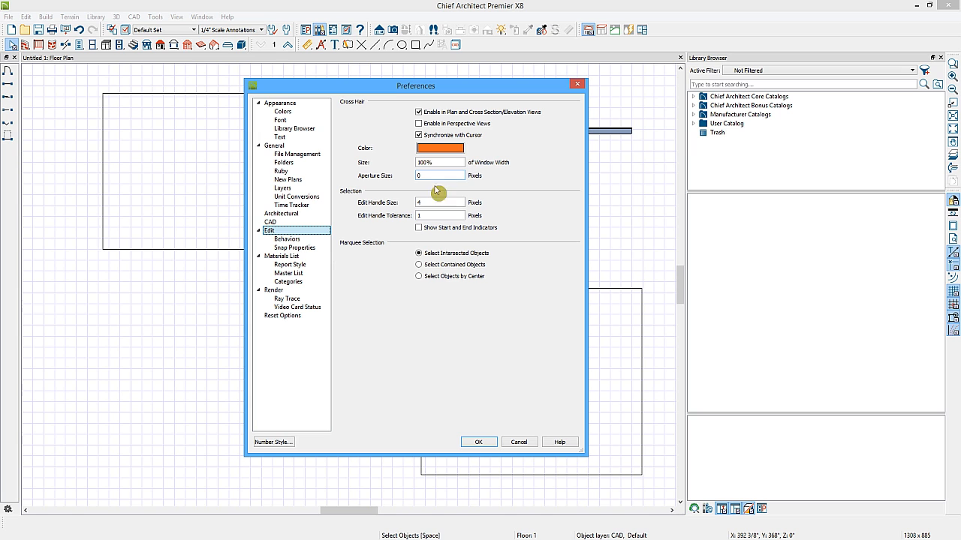
left_click(476, 443)
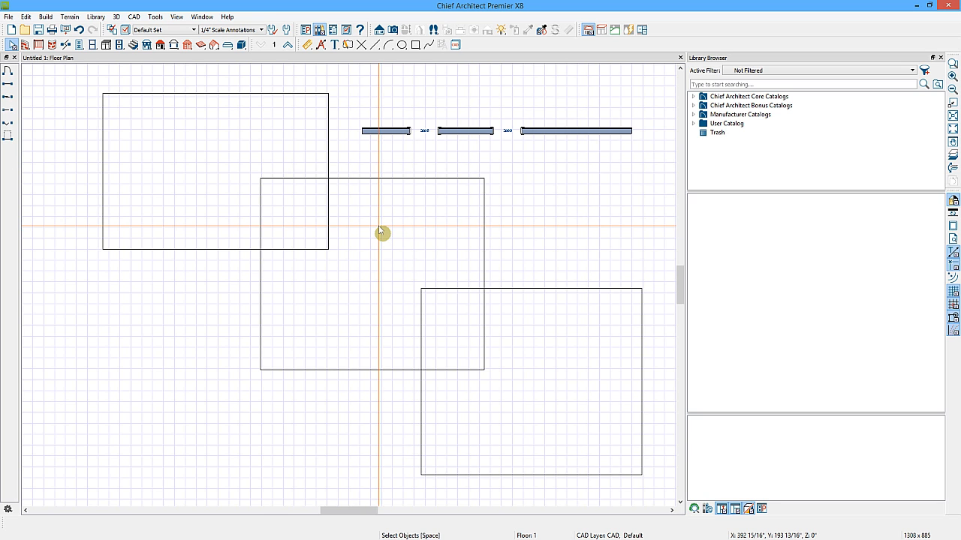
Set the cross hair aperture size to 30 pixels in the Edit preferences.
left_click(308, 30)
left_click(271, 230)
double_click(418, 175)
type("30")
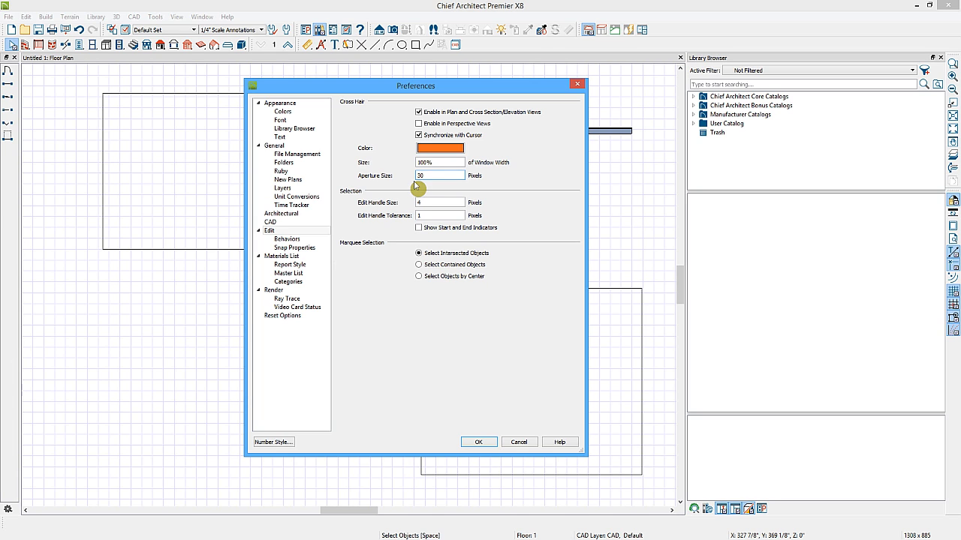
left_click(484, 443)
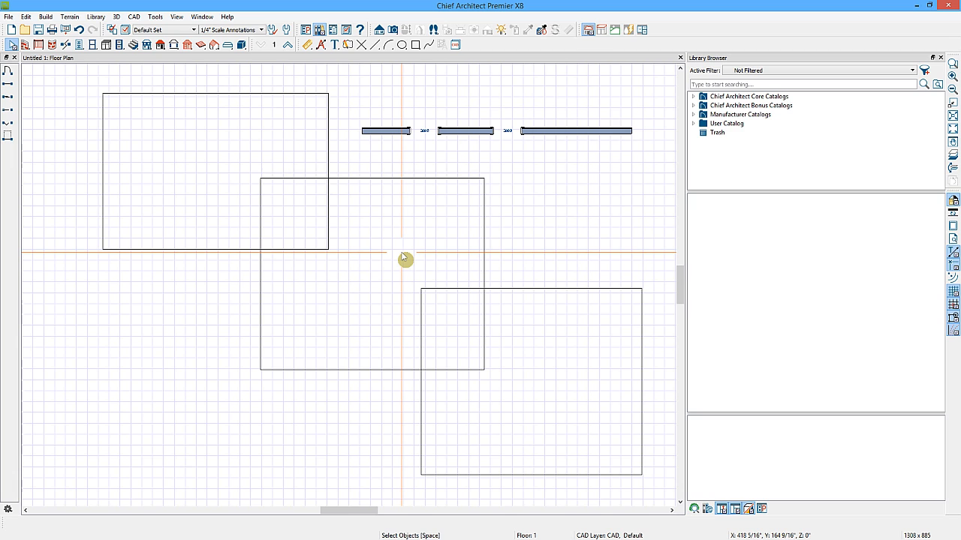
Select the wall with its doorways and delete it.
left_click(463, 136)
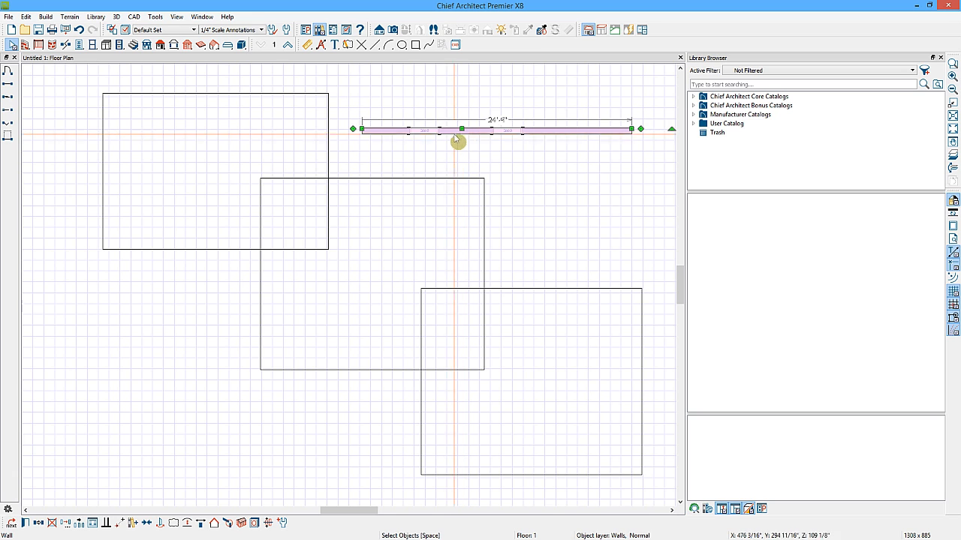
left_click(52, 525)
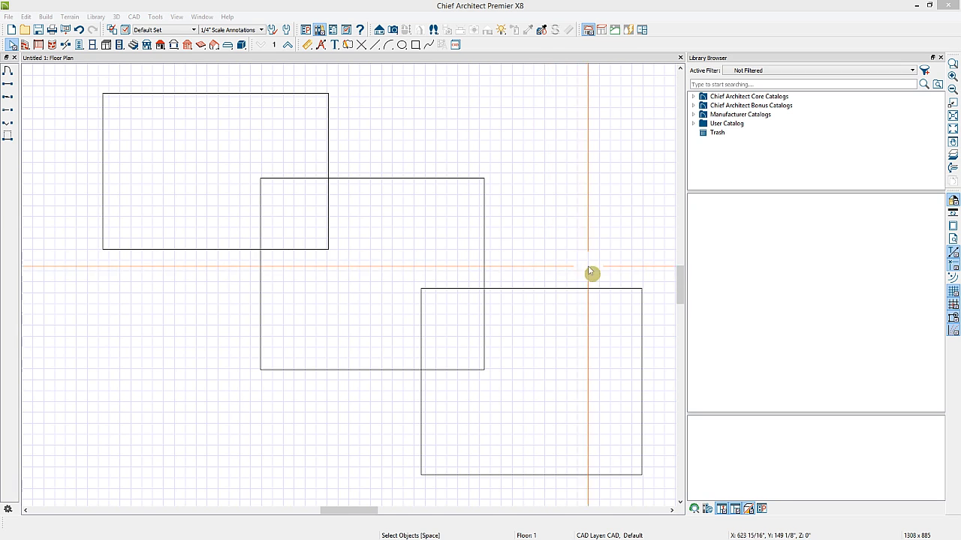
Turn off the reference grid display and select the lower-right rectangle by its edge.
left_click(956, 297)
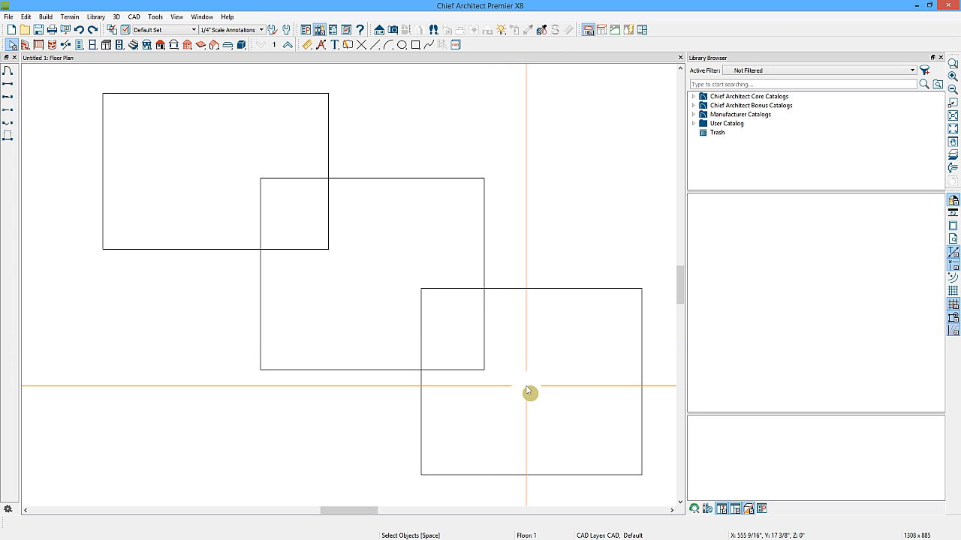
left_click(531, 288)
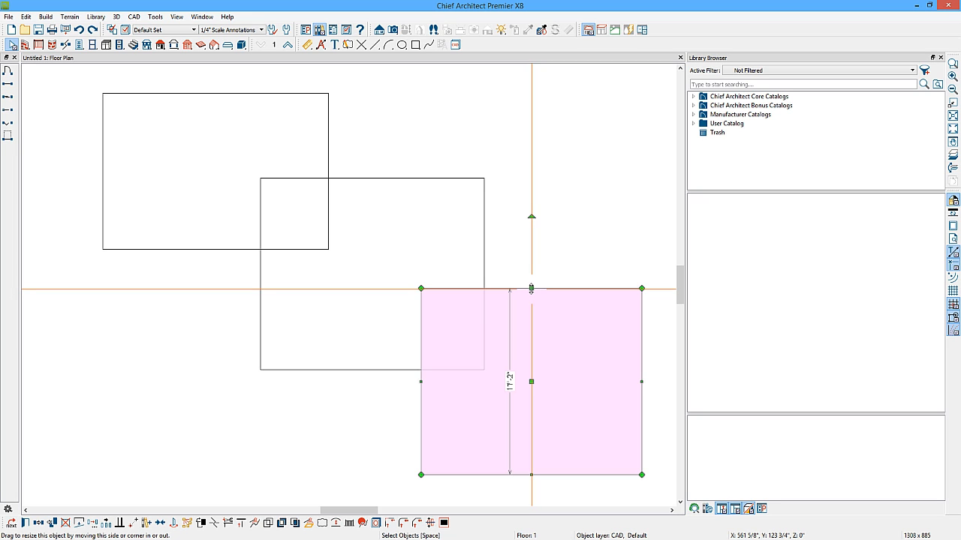
left_click(486, 246, "shift")
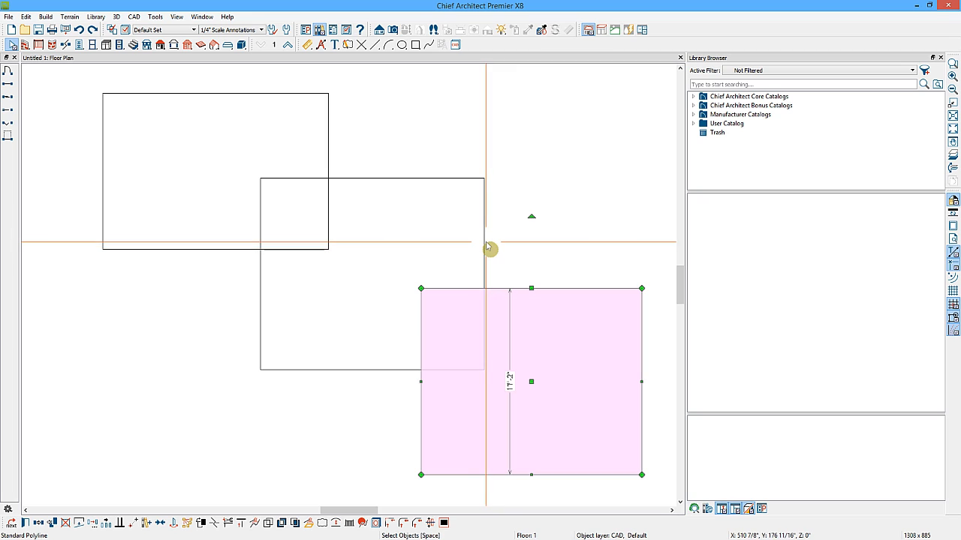
left_click(522, 389)
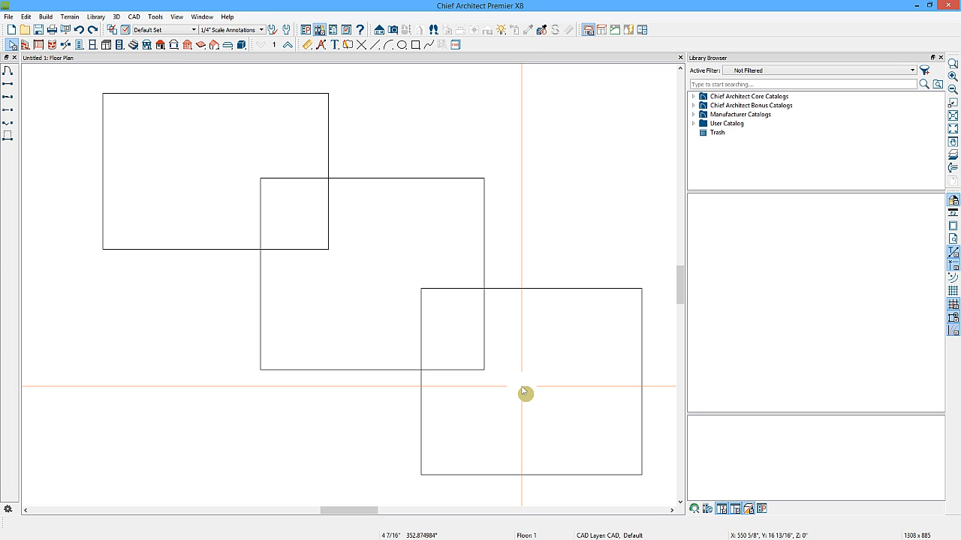
Box-select all three overlapping rectangles and delete them.
left_click_drag(522, 387, 391, 261)
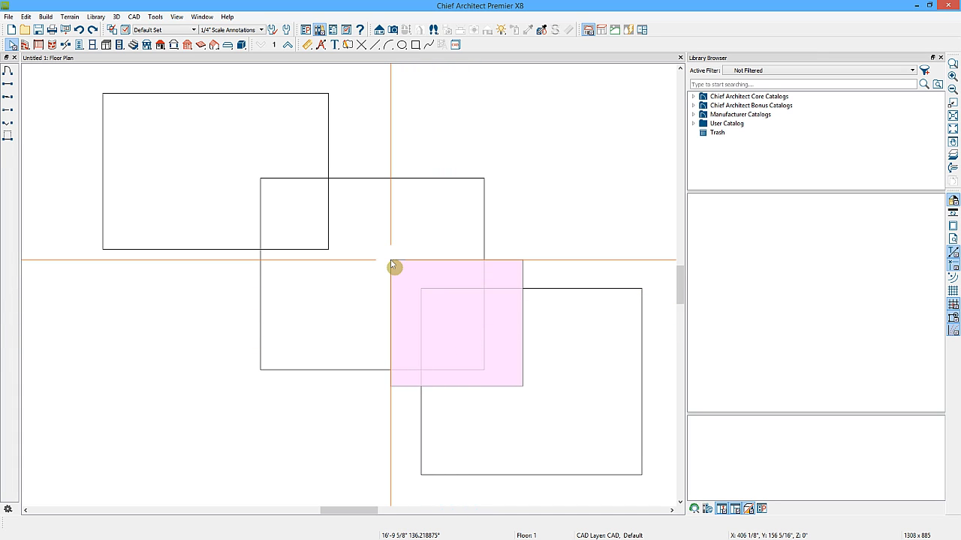
left_click_drag(391, 262, 391, 261)
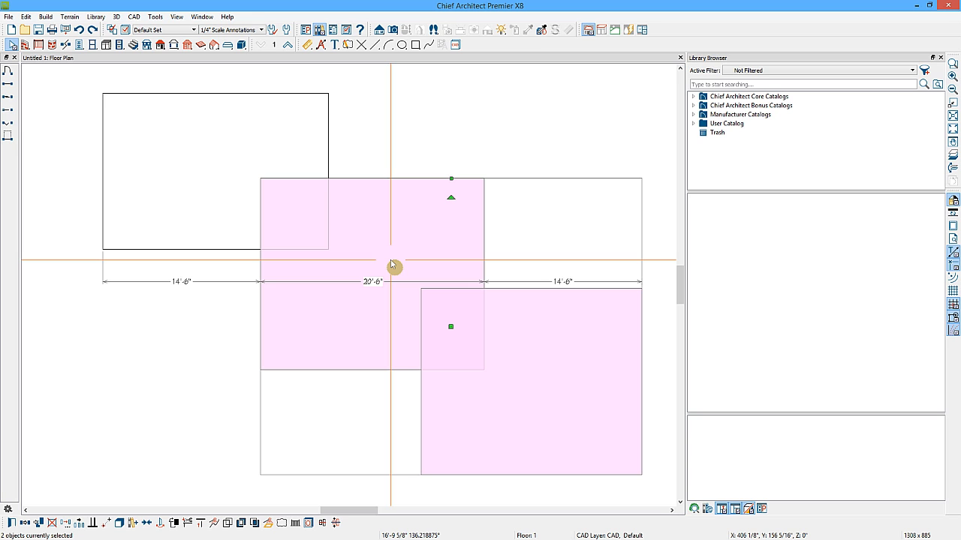
left_click_drag(537, 410, 230, 146)
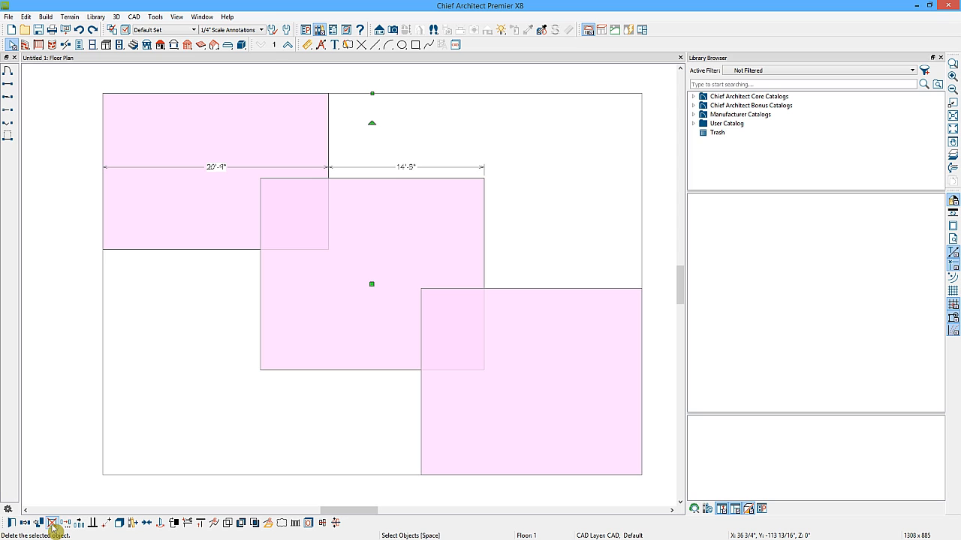
left_click(53, 528)
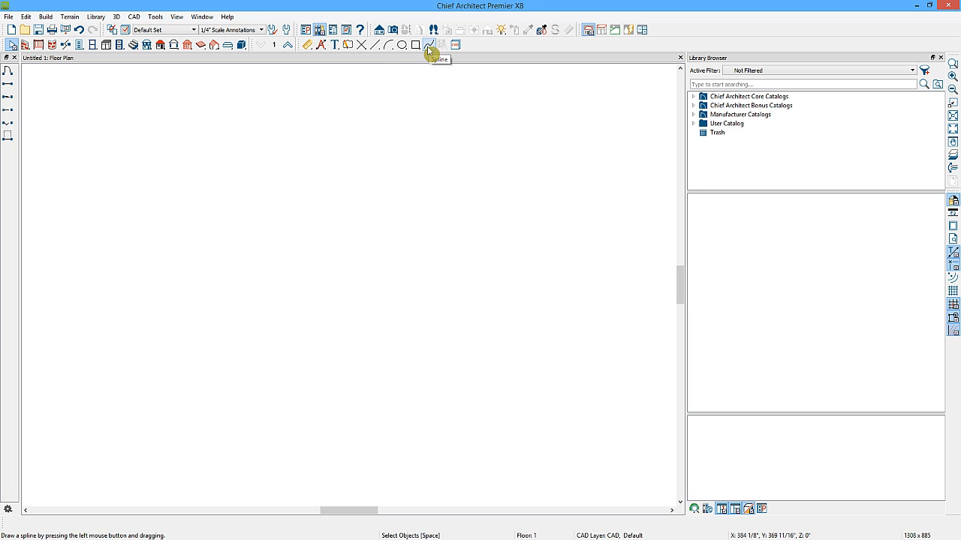
Draw a horizontal CAD line near the top of the floor plan with the Draw Line tool.
left_click(376, 46)
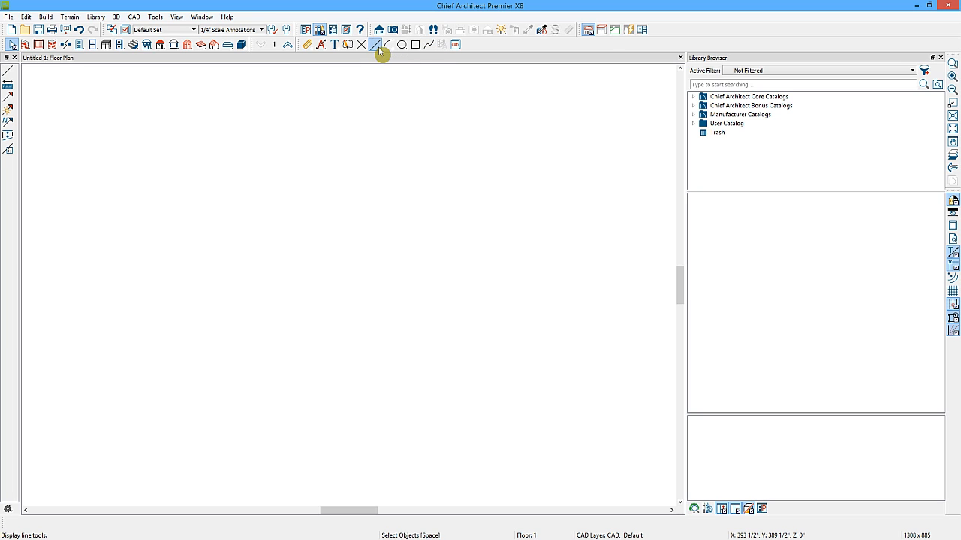
key("w")
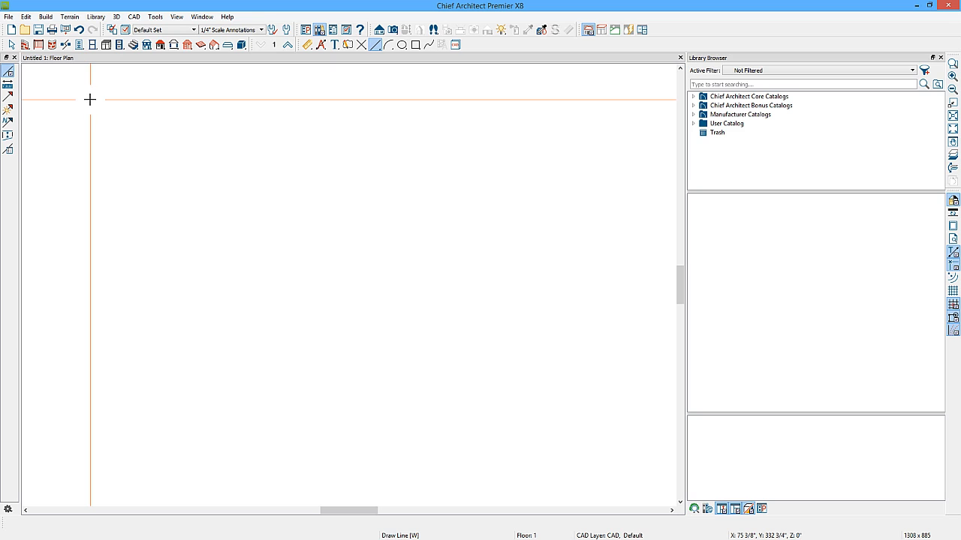
left_click_drag(90, 100, 332, 99)
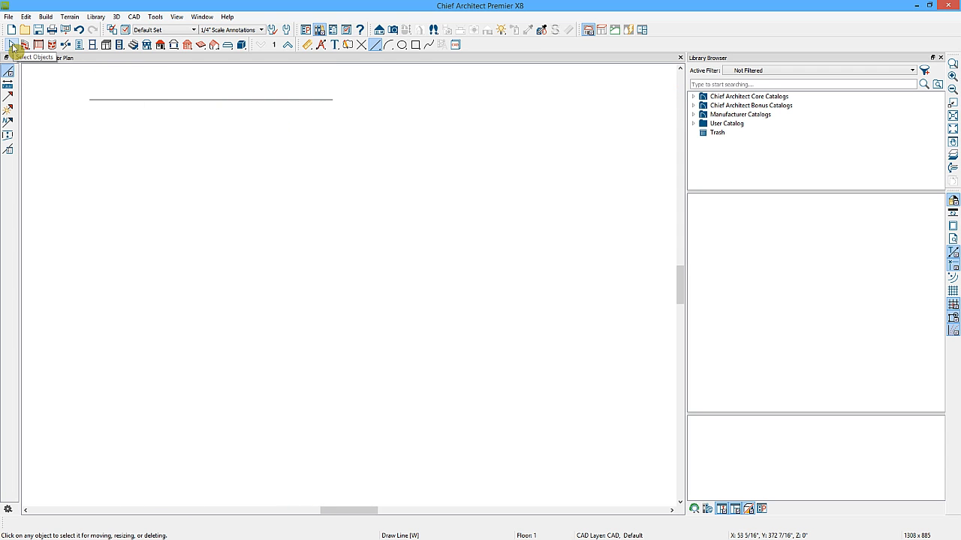
key("space")
Select the line and drag both endpoints to make it about 20'-6" long.
left_click(320, 134)
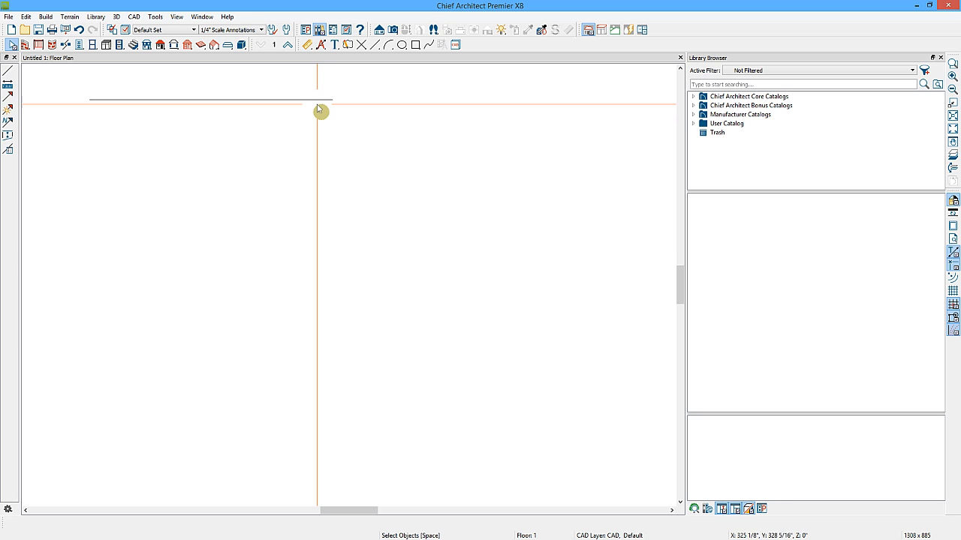
left_click(317, 100)
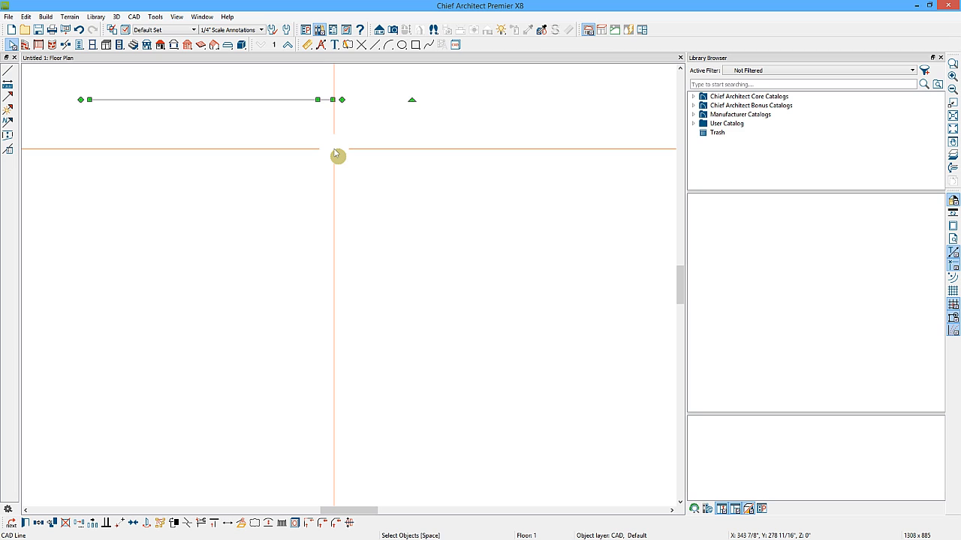
left_click(334, 154)
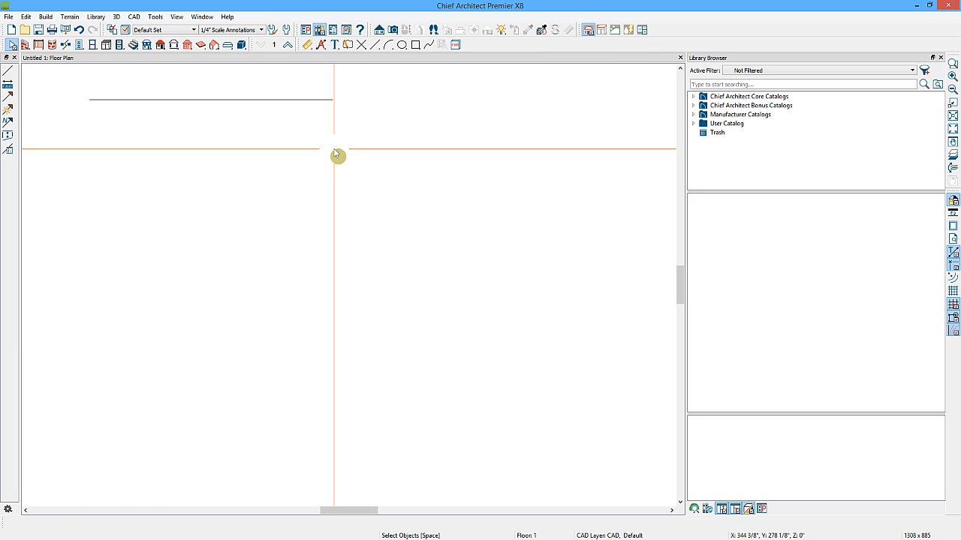
left_click(320, 99)
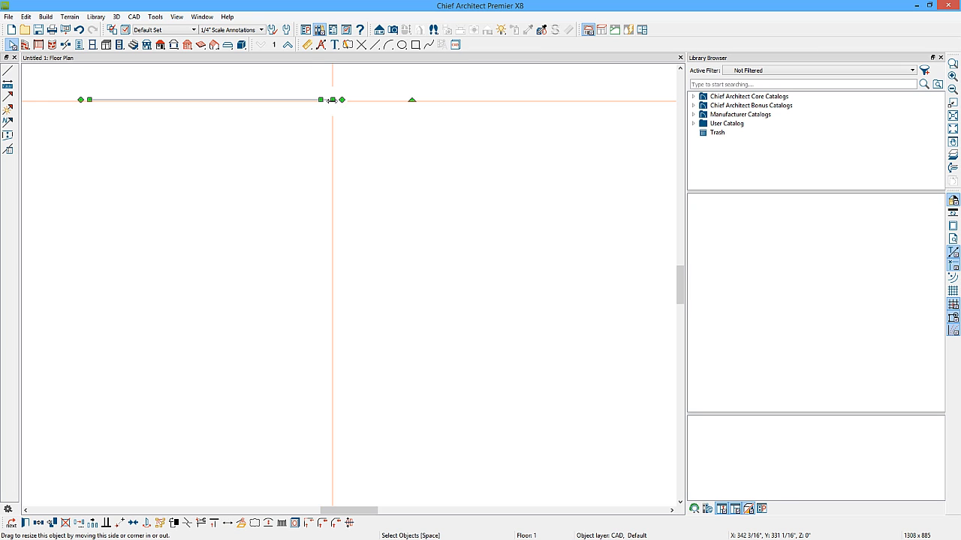
left_click_drag(332, 100, 383, 100)
left_click_drag(90, 100, 159, 100)
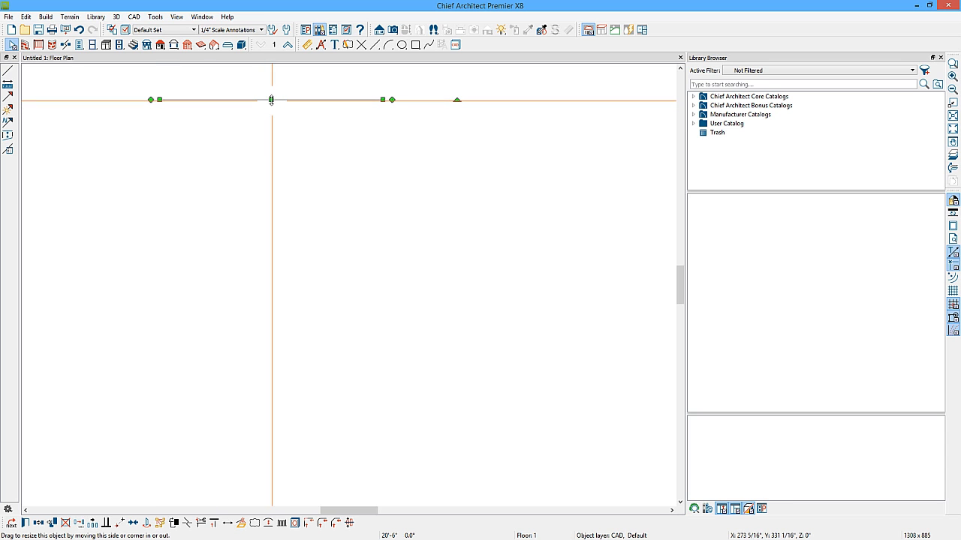
Add a vertical line down from the line's right end and move the joined lines up and to the left.
mouse_move(271, 99)
left_mouse_down()
mouse_move(270, 155)
mouse_move(271, 77)
mouse_move(272, 155)
mouse_move(343, 172)
mouse_move(503, 177)
mouse_move(400, 157)
mouse_move(108, 159)
mouse_move(435, 155)
mouse_move(431, 102)
mouse_move(394, 109)
mouse_move(388, 99)
mouse_move(381, 267)
left_mouse_up()
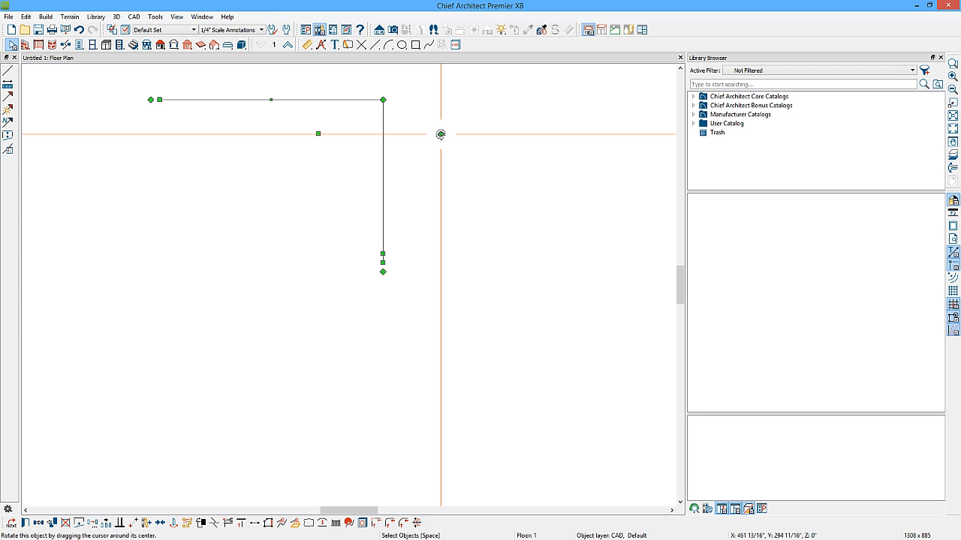
left_click_drag(441, 134, 375, 101)
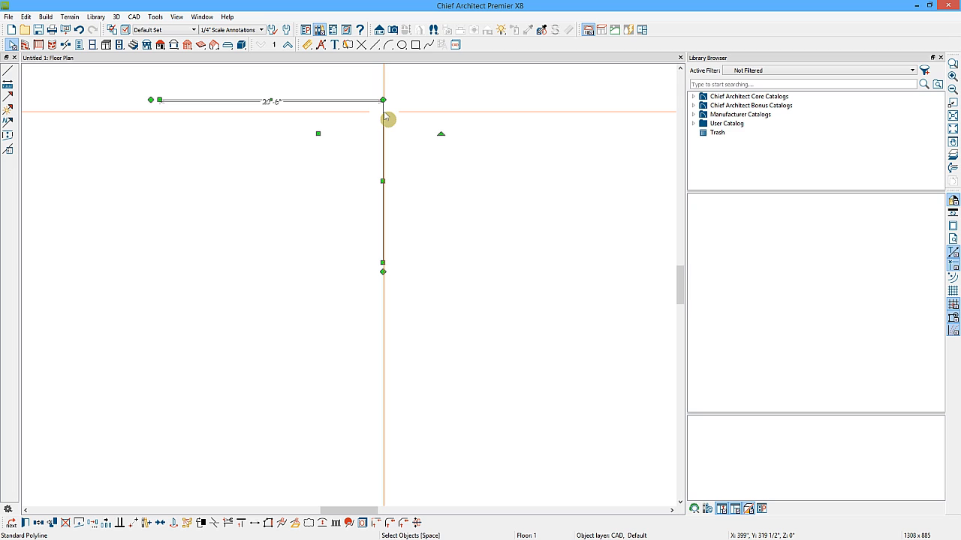
mouse_move(317, 134)
left_mouse_down()
mouse_move(318, 217)
mouse_move(328, 128)
mouse_move(454, 131)
mouse_move(268, 128)
mouse_move(298, 148)
mouse_move(301, 243)
mouse_move(305, 135)
mouse_move(316, 132)
left_mouse_up()
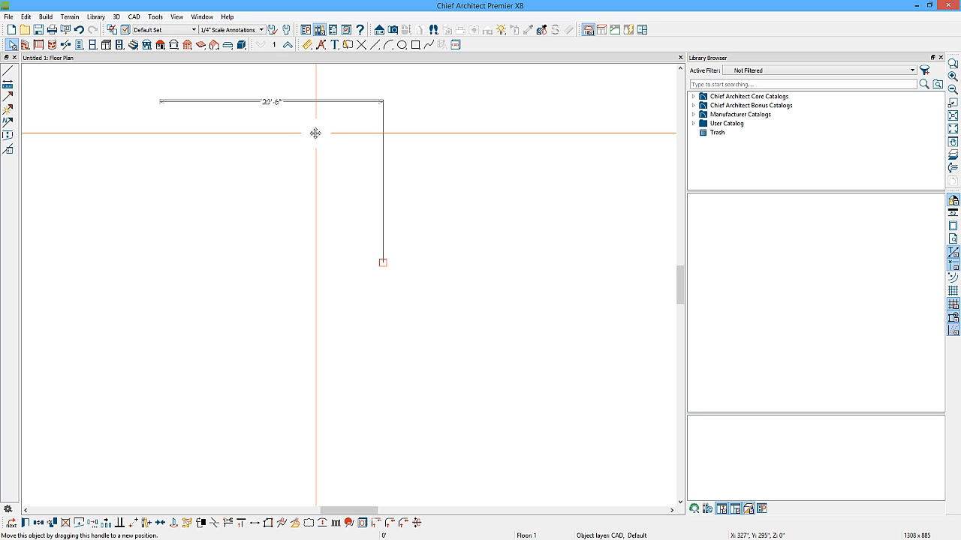
left_click_drag(316, 133, 324, 159)
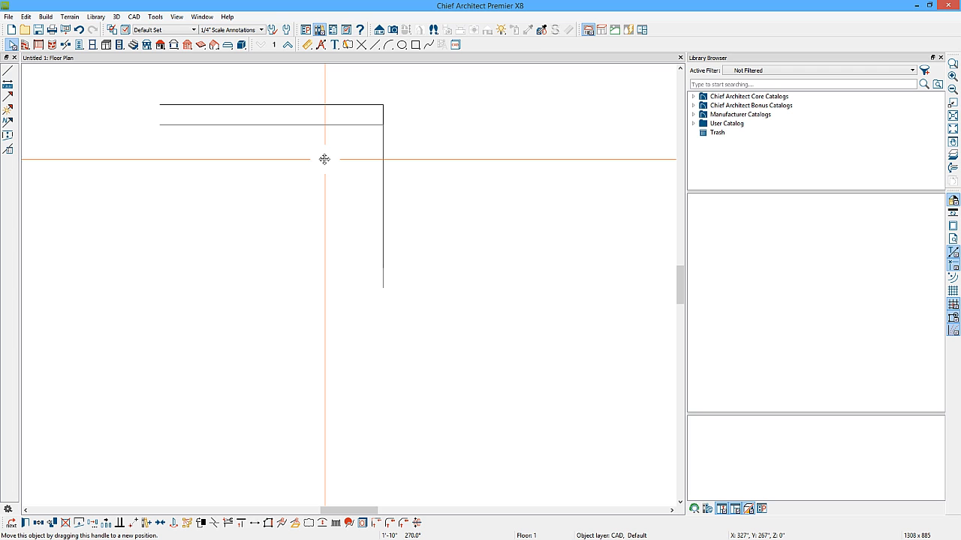
left_click_drag(324, 159, 228, 127)
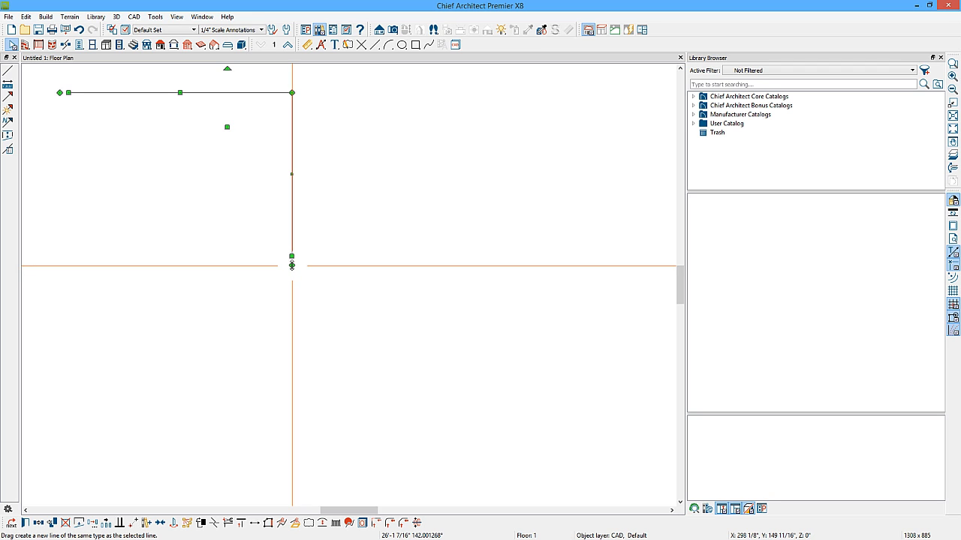
Close the lines into a rectangle by dragging from the vertical line's bottom end to the horizontal line's start.
mouse_move(292, 265)
left_mouse_down()
mouse_move(65, 255)
mouse_move(70, 95)
left_mouse_up()
left_click(118, 97)
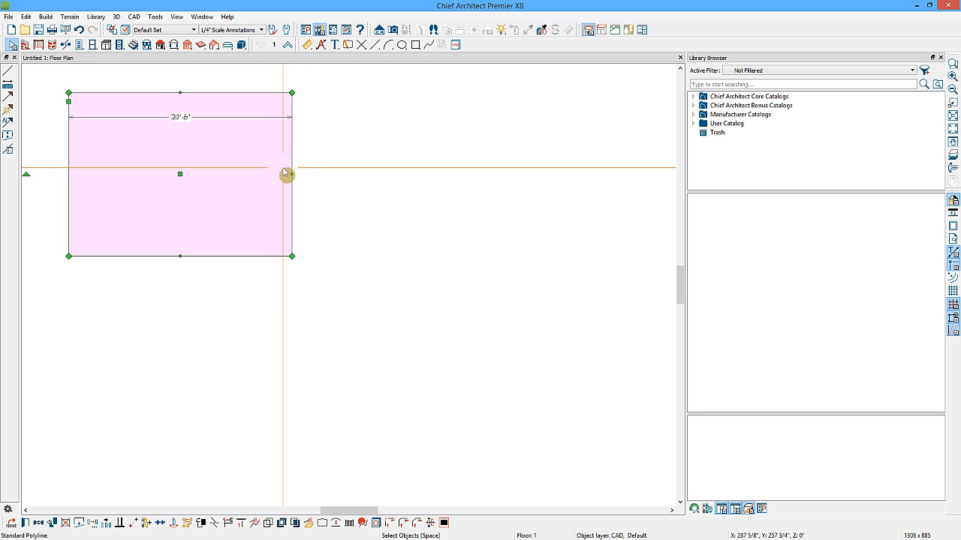
left_click(324, 171)
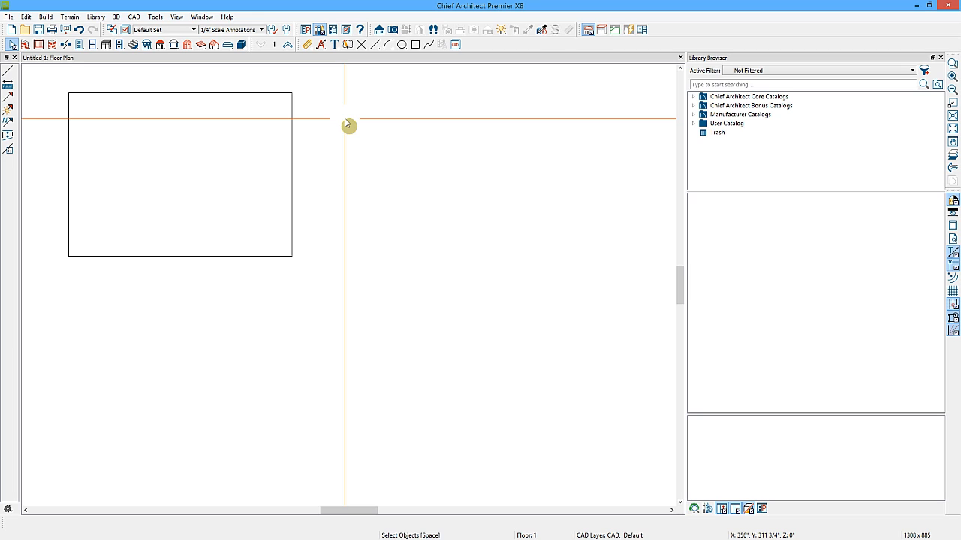
Widen the rectangle by dragging its right edge outward to about 25'-2", keeping its 15' height.
left_click(292, 114)
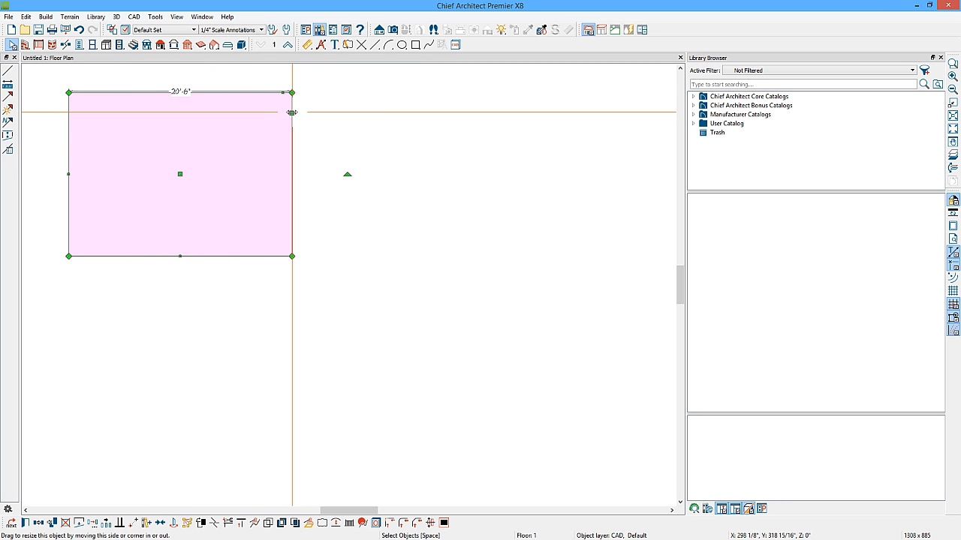
key("Escape")
left_click_drag(292, 112, 342, 118)
mouse_move(347, 260)
left_mouse_down()
mouse_move(345, 298)
mouse_move(408, 342)
mouse_move(422, 307)
mouse_move(360, 326)
mouse_move(356, 265)
mouse_move(396, 295)
mouse_move(342, 256)
left_mouse_up()
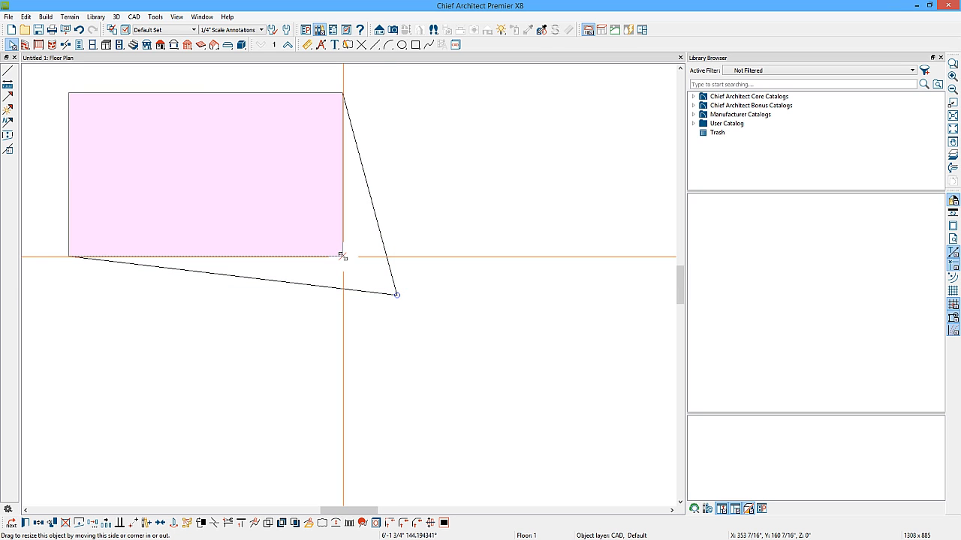
left_click_drag(341, 256, 343, 256)
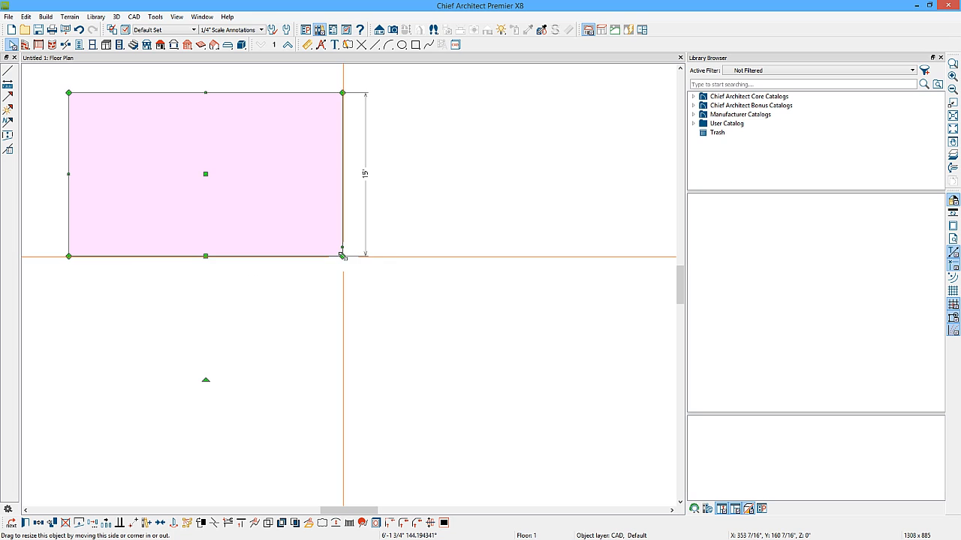
Draw two diagonal CAD lines extending from the rectangle's right edge.
left_click(374, 44)
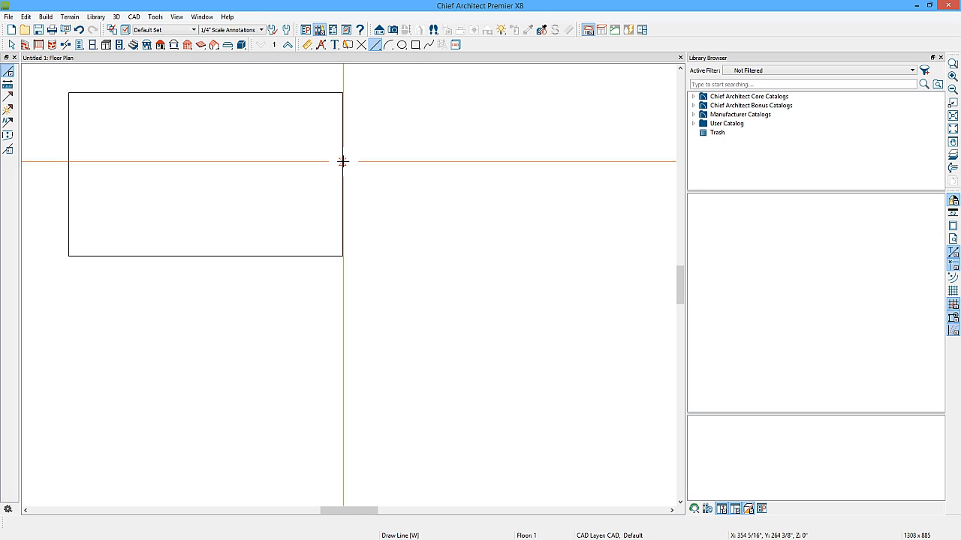
left_click(342, 92)
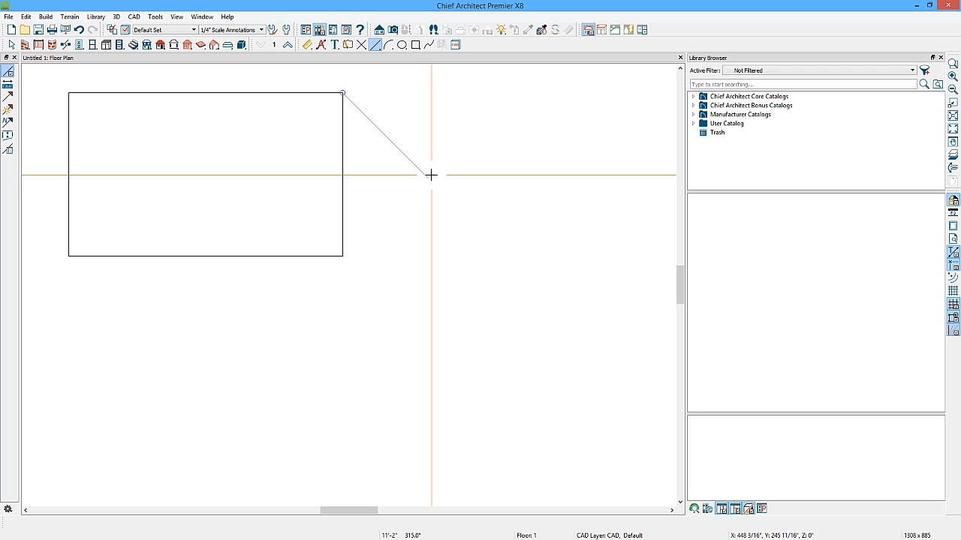
left_click(430, 176)
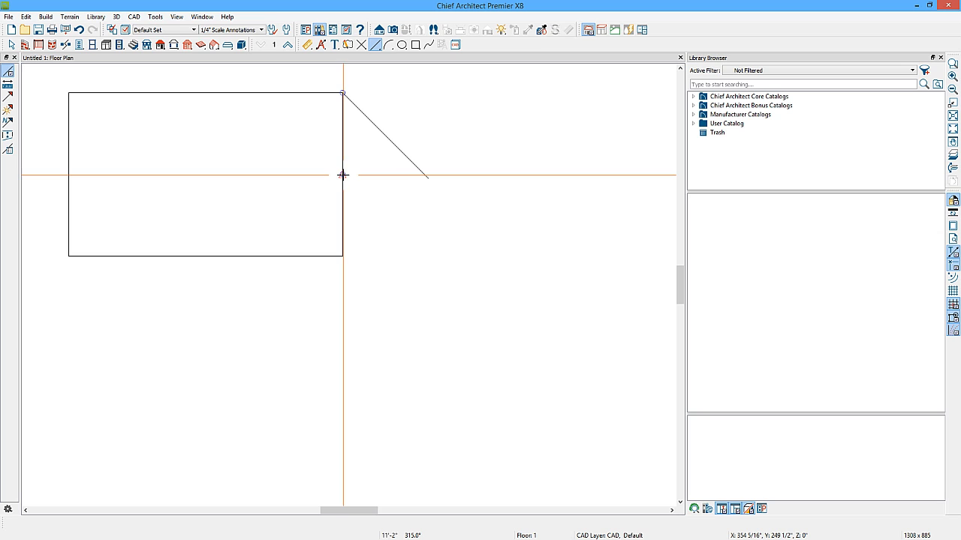
mouse_move(343, 175)
left_mouse_down()
mouse_move(422, 213)
mouse_move(436, 229)
left_mouse_up()
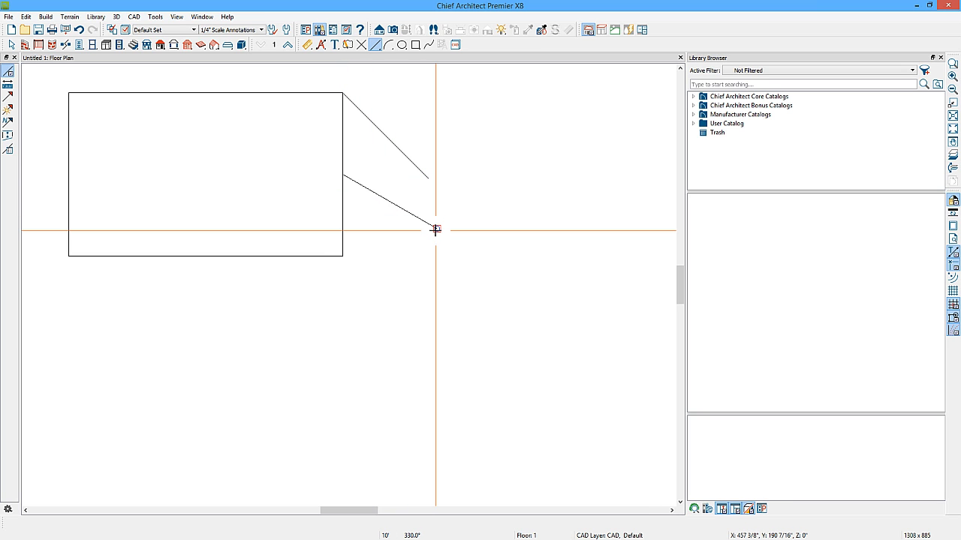
Box-select the two diagonal lines and delete them.
key("space")
left_click_drag(427, 155, 388, 237)
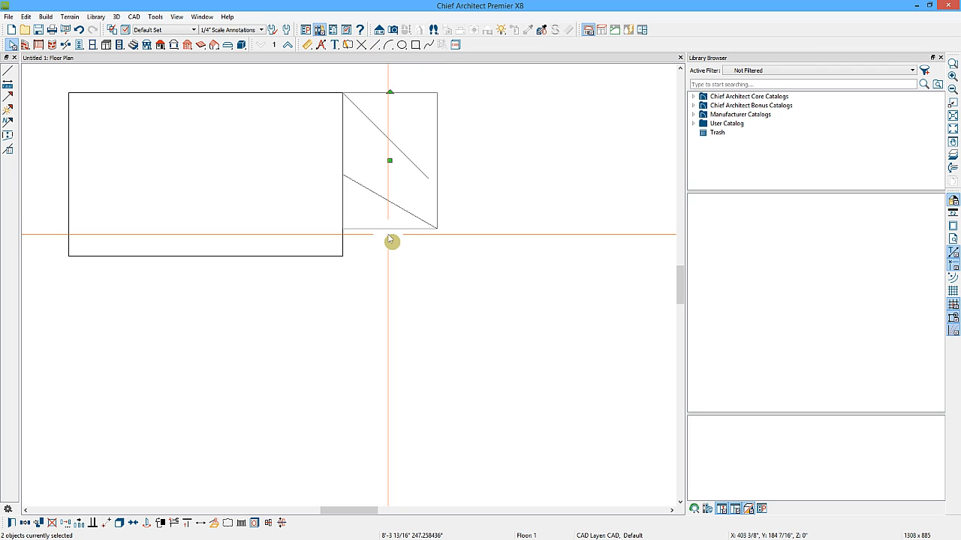
key("Delete")
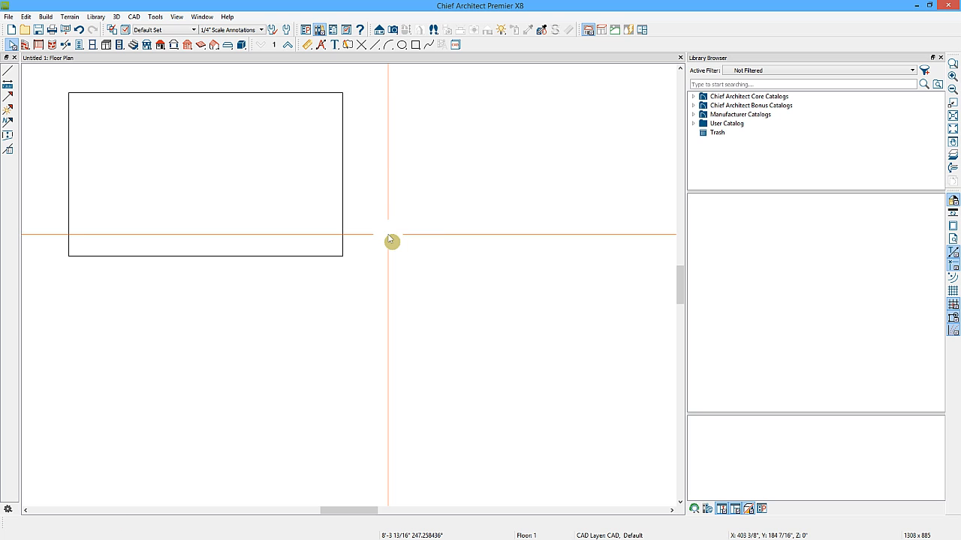
Disconnect the rectangle's right edge and delete it, leaving the shape open.
left_click(343, 153)
left_click_drag(342, 153, 339, 158)
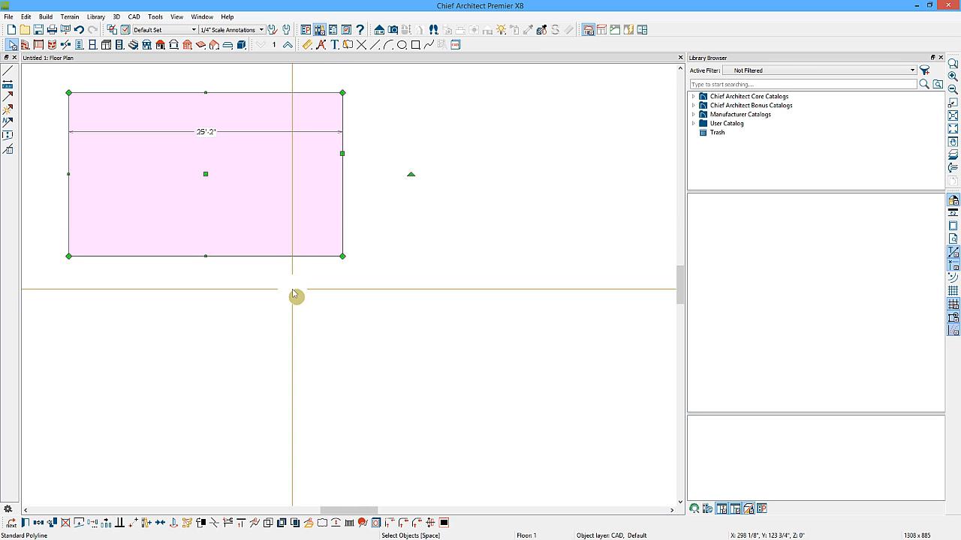
left_click(79, 524)
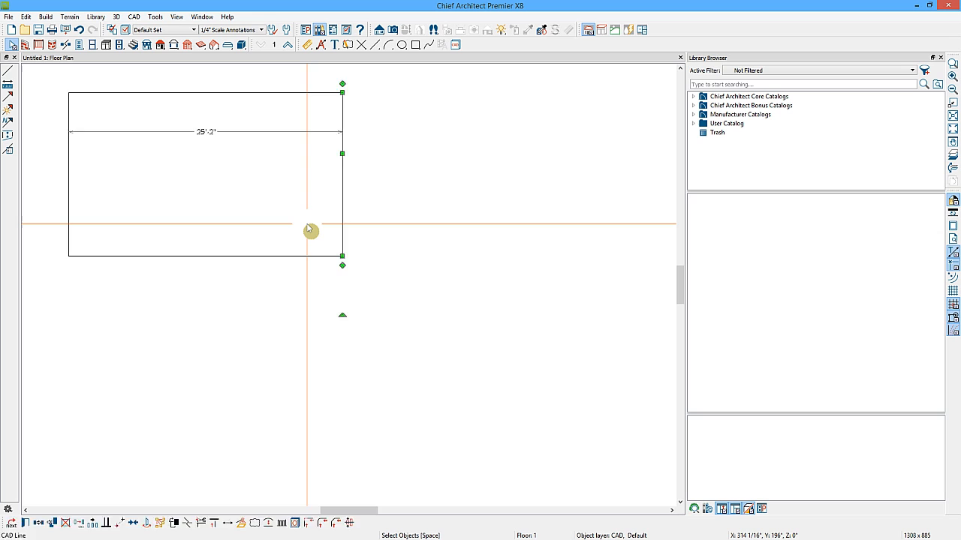
key("Delete")
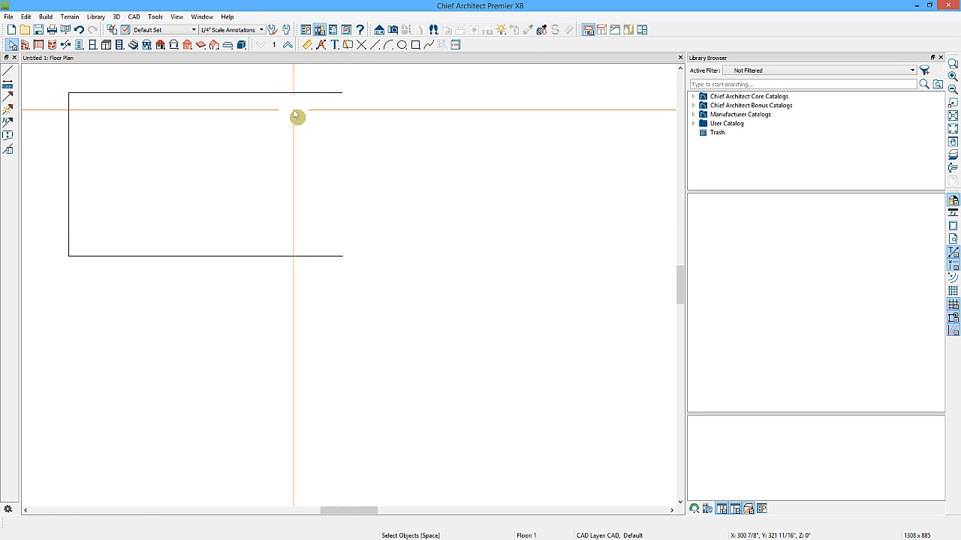
Close the open shape by drawing a new line down its right side, rejoining it into a rectangle.
left_click(321, 95)
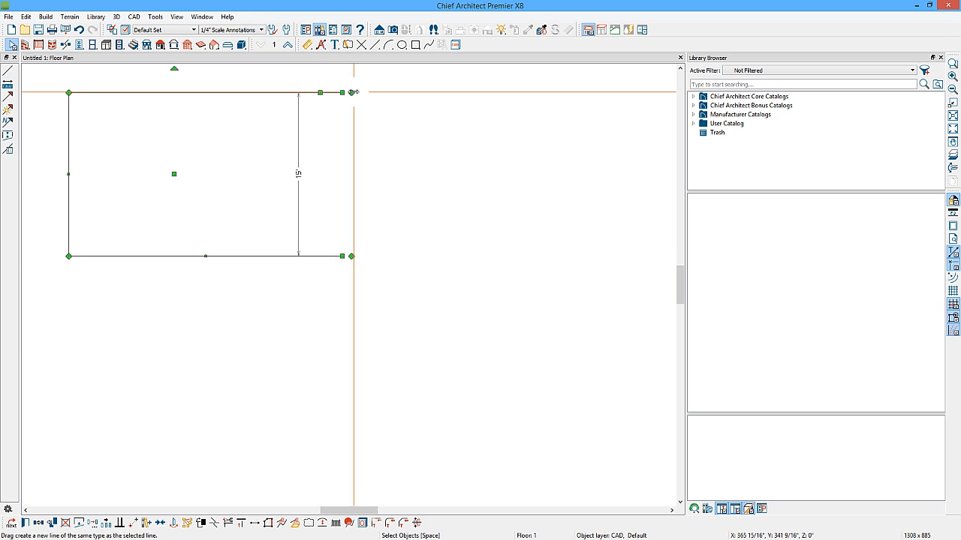
mouse_move(352, 92)
left_mouse_down()
mouse_move(334, 215)
mouse_move(343, 257)
left_mouse_up()
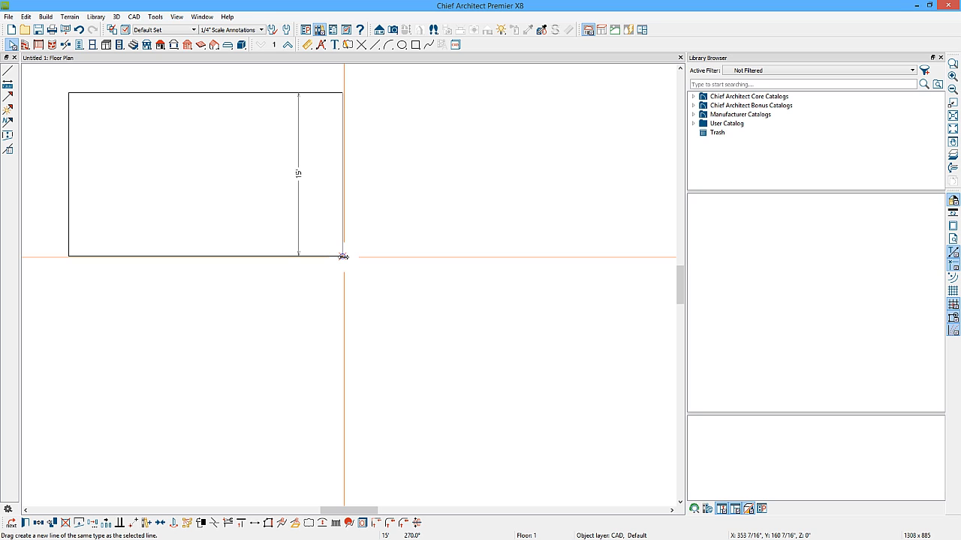
left_click_drag(344, 258, 346, 258)
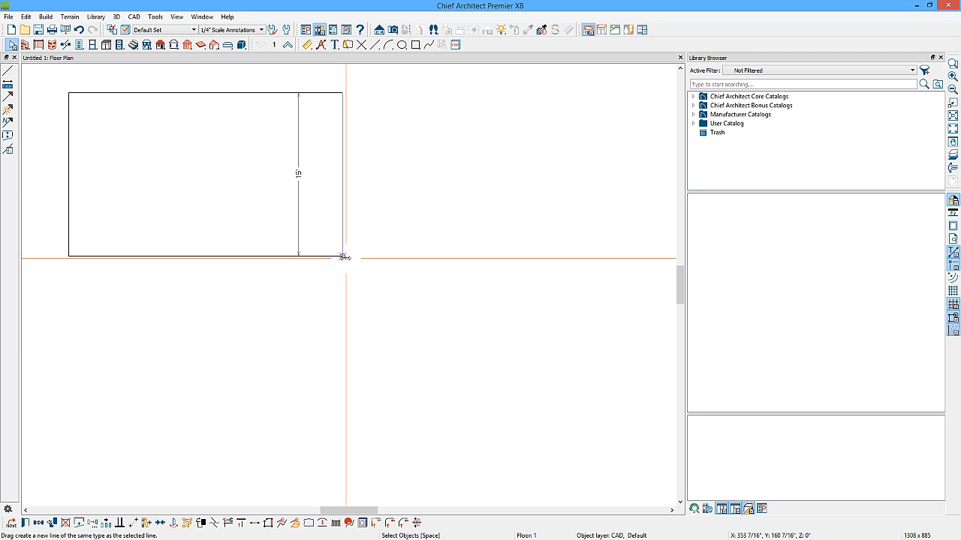
left_click(343, 257)
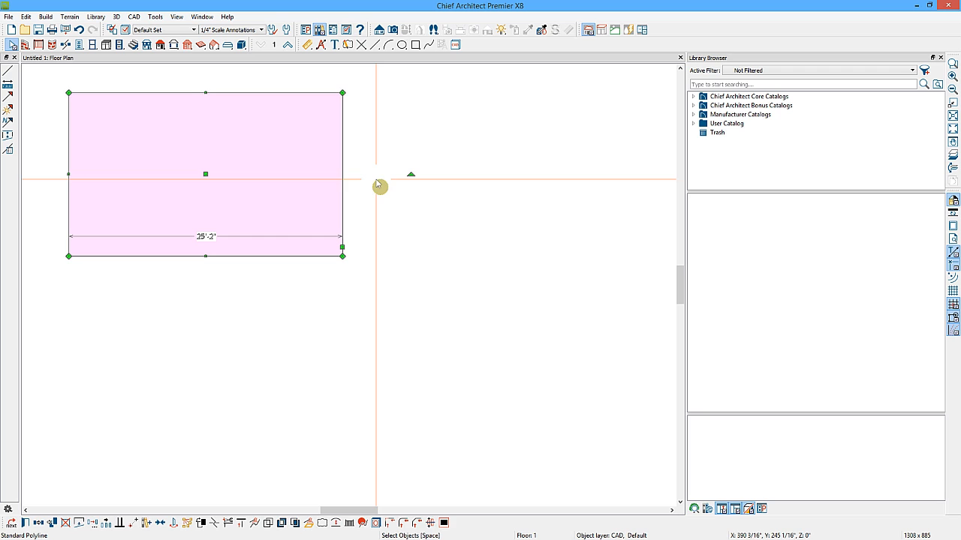
left_click(359, 196)
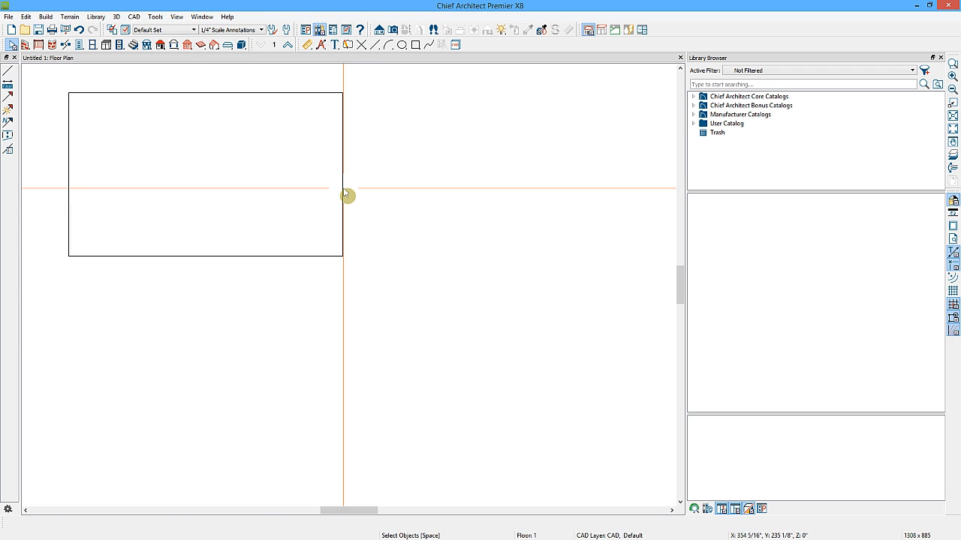
Set the rectangle's width to 20'.
left_click(344, 193)
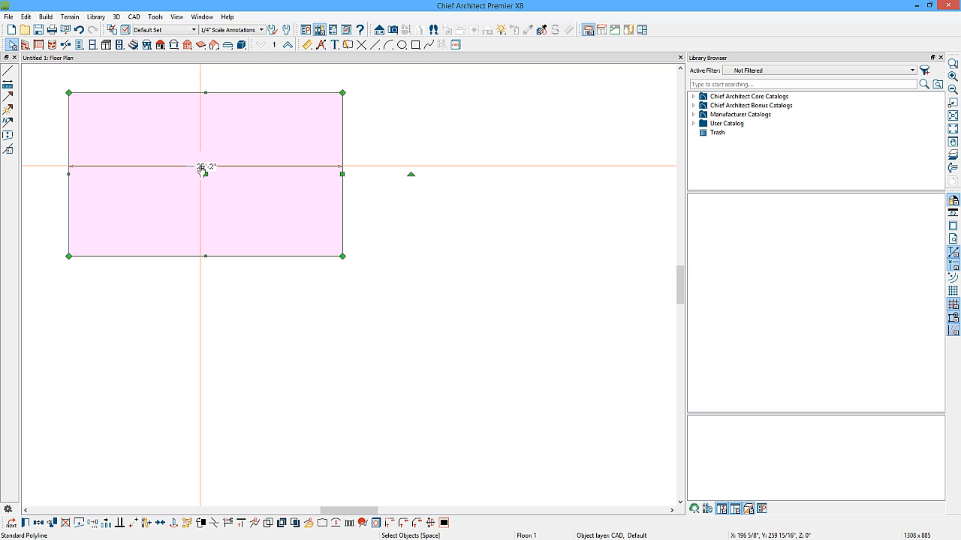
left_click(255, 257)
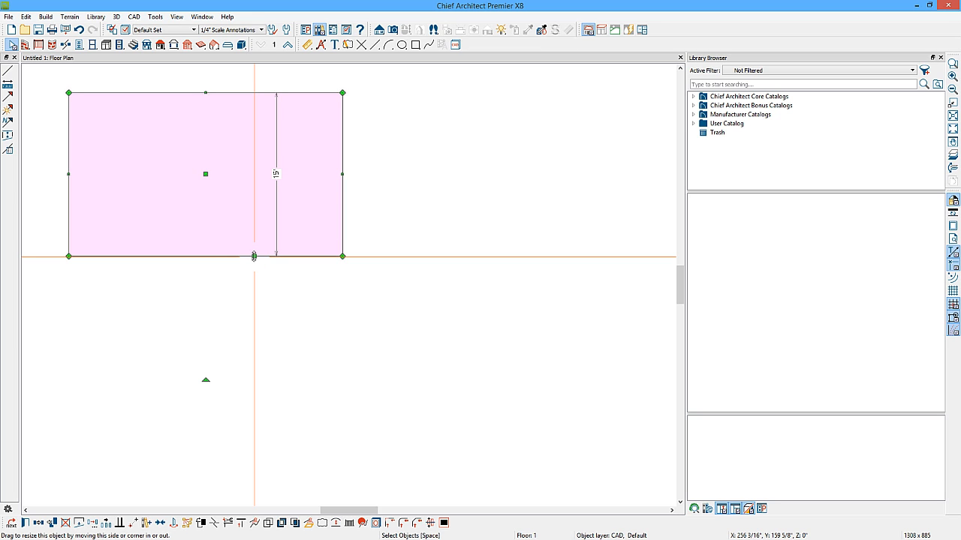
left_click(343, 174)
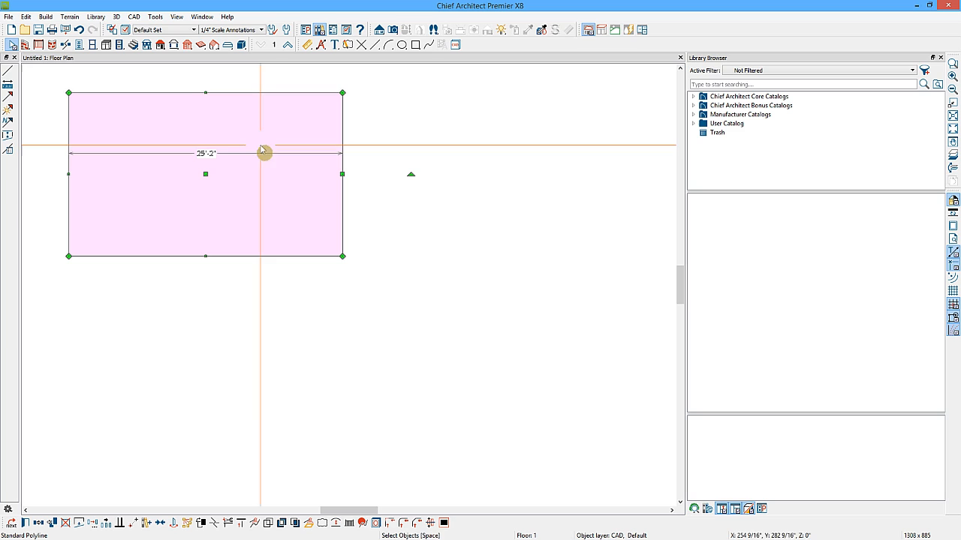
left_click(206, 155)
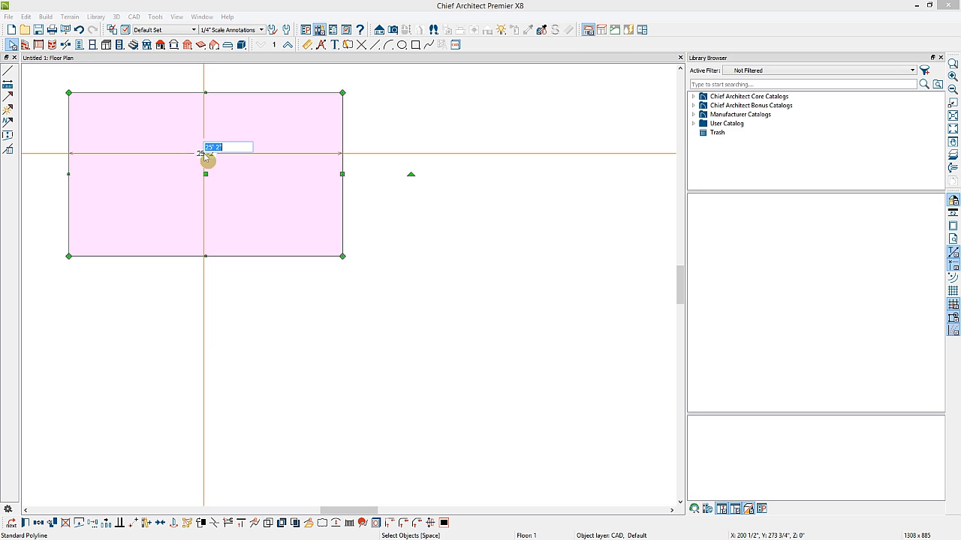
type("20'")
key("Return")
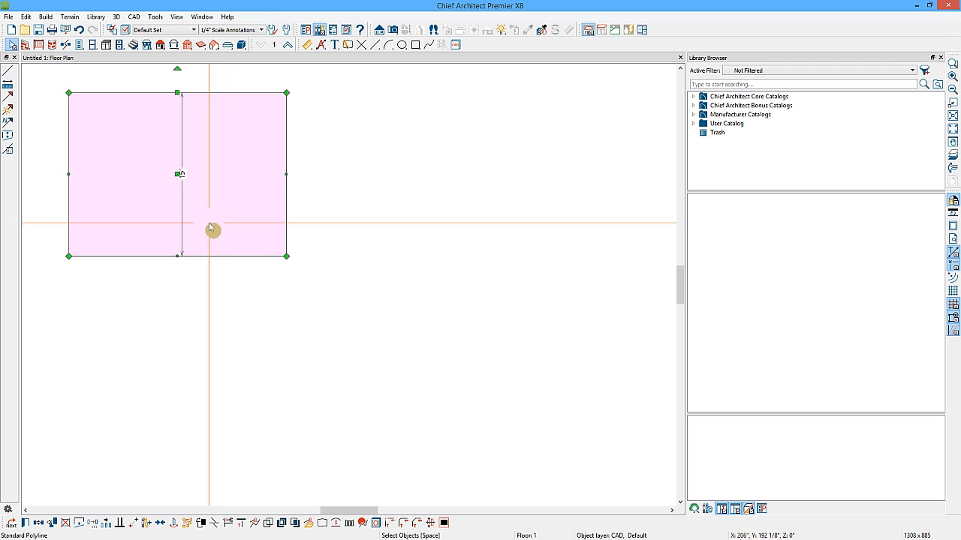
Set the rectangle's height to 20'.
left_click(178, 256)
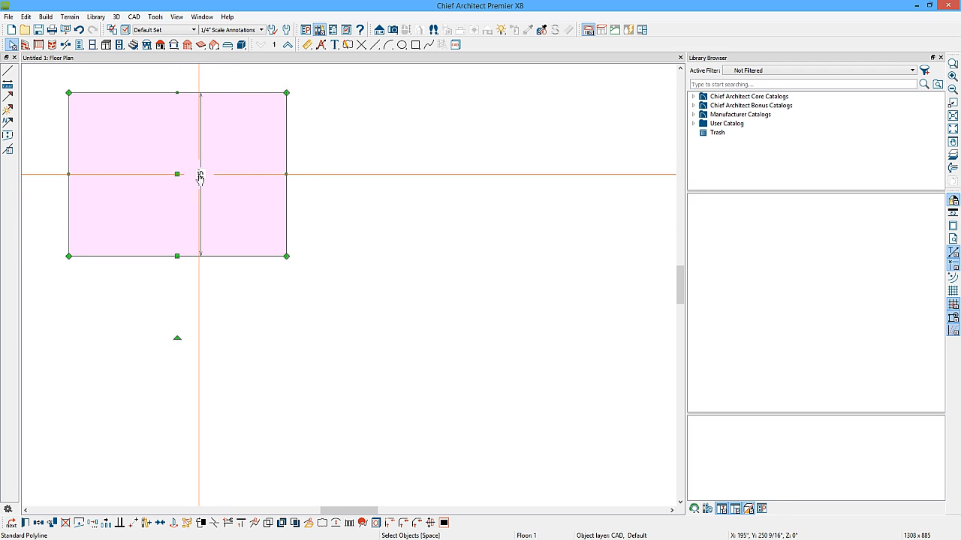
left_click(202, 177)
type("20")
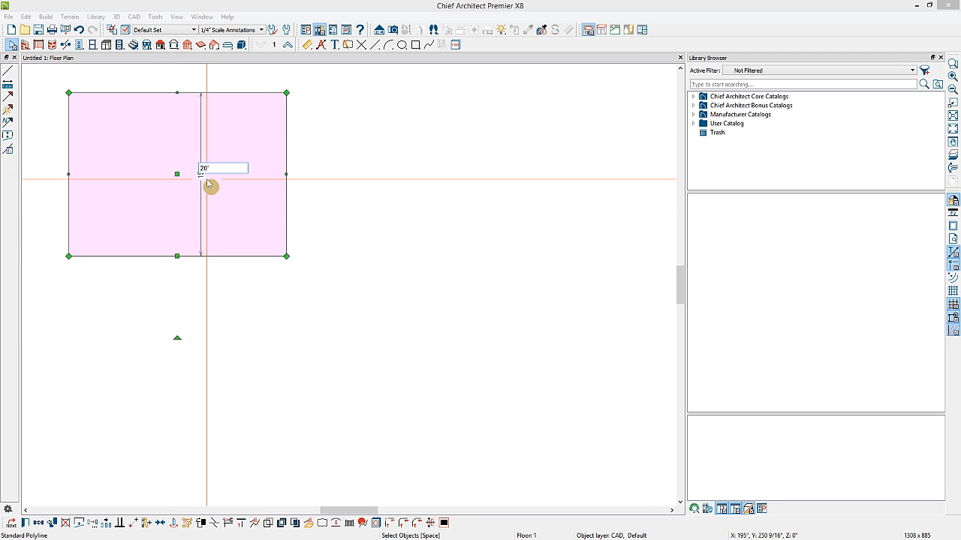
key("Return")
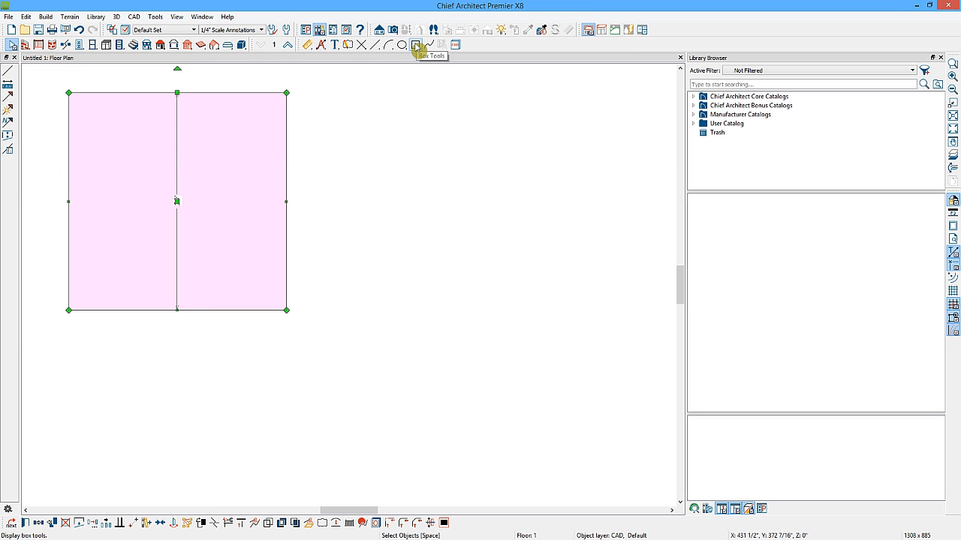
Draw two overlapping rectangles with the Box tool, each offset down and right from the square.
left_click(416, 46)
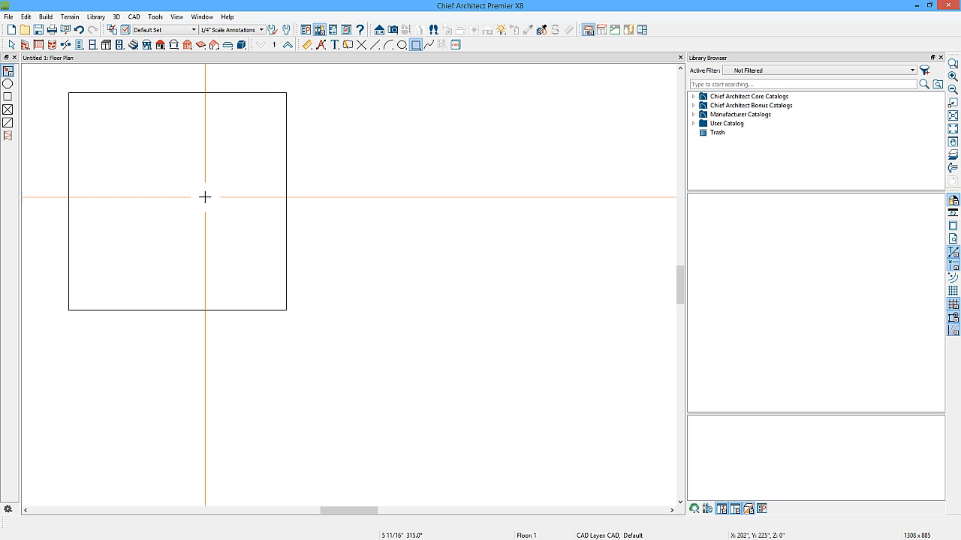
left_click_drag(203, 196, 437, 373)
left_click_drag(376, 307, 578, 460)
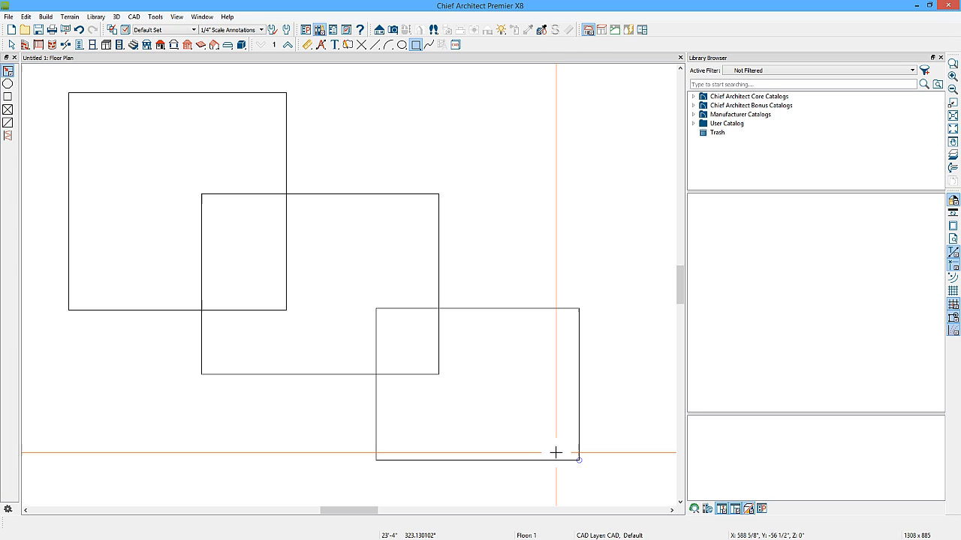
key("space")
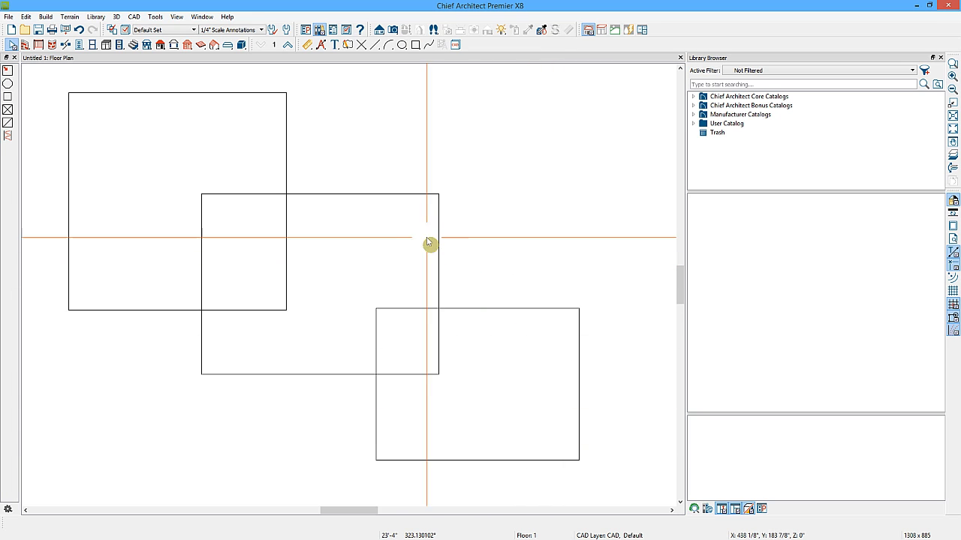
Break the square's bottom edge near its midpoint with Break Line.
left_click(288, 186)
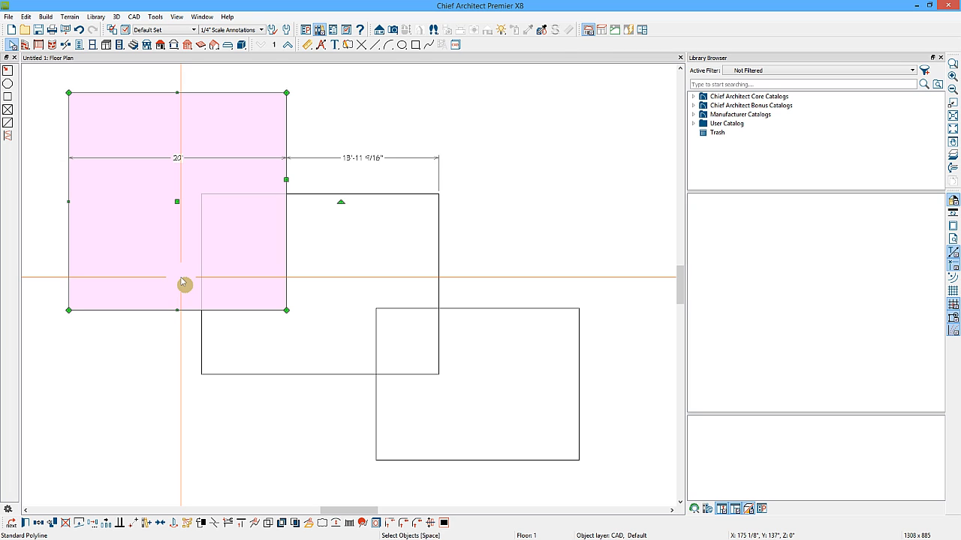
left_click(215, 523)
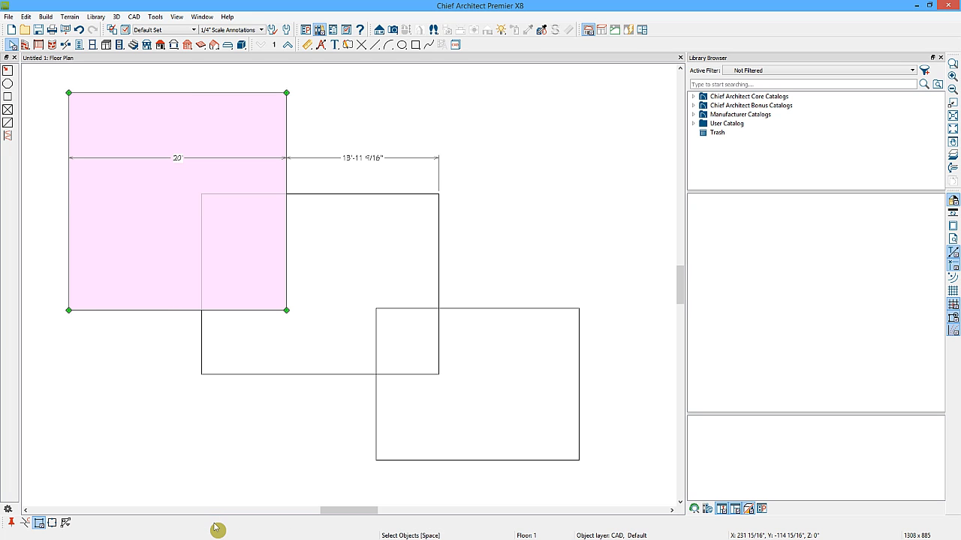
left_click(178, 310)
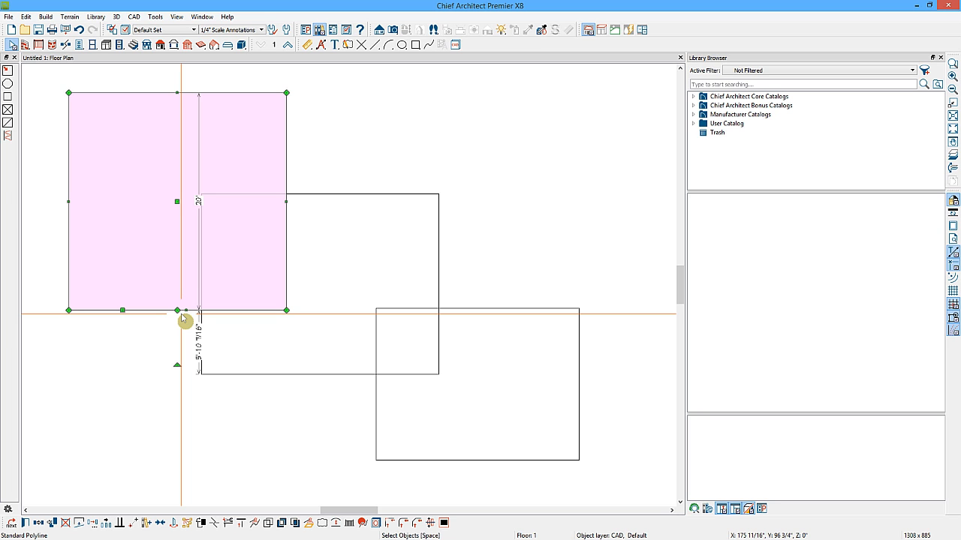
mouse_move(177, 311)
left_mouse_down()
mouse_move(164, 369)
mouse_move(172, 311)
left_mouse_up()
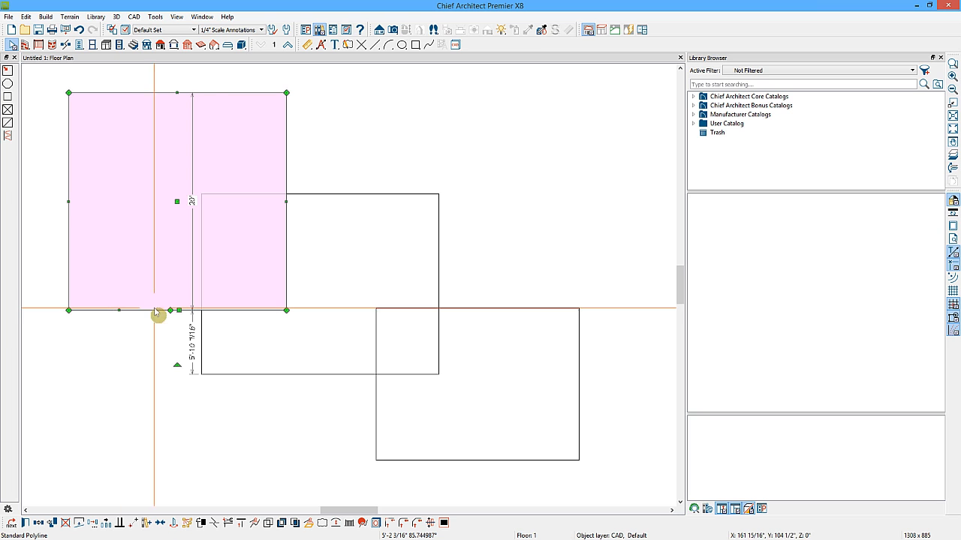
Pull the square's bottom-left segment down about 7'-1" and widen it to form an L-shaped outline.
left_click_drag(120, 311, 118, 387)
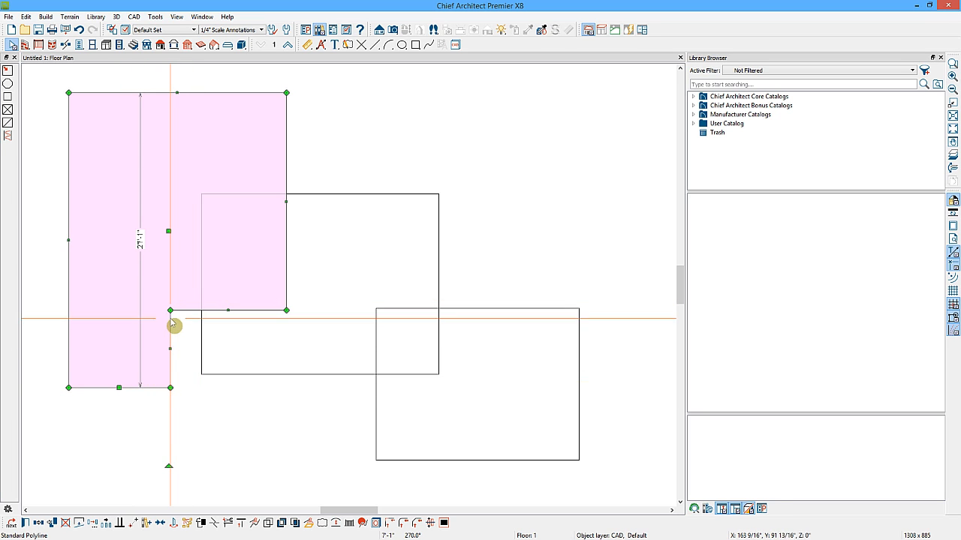
left_click_drag(171, 311, 241, 311)
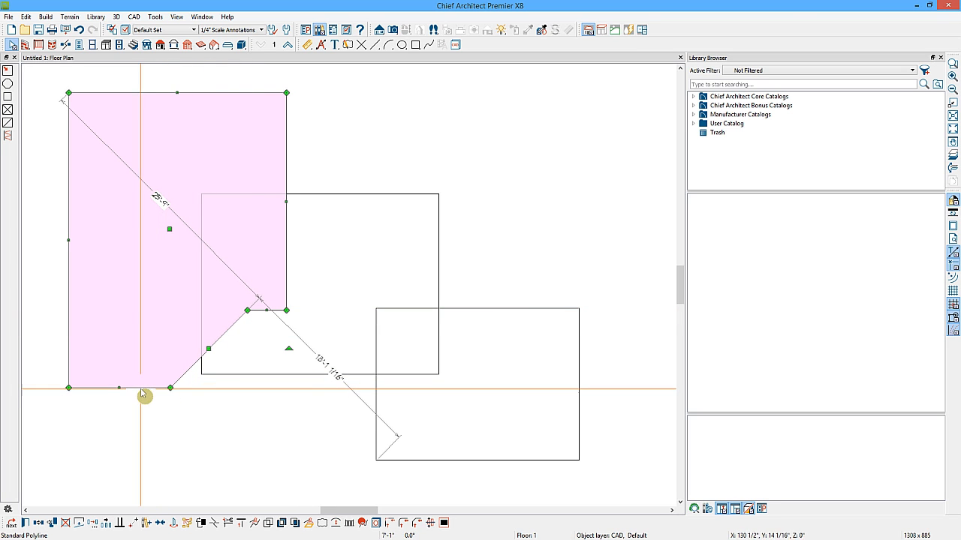
left_click_drag(171, 390, 245, 390)
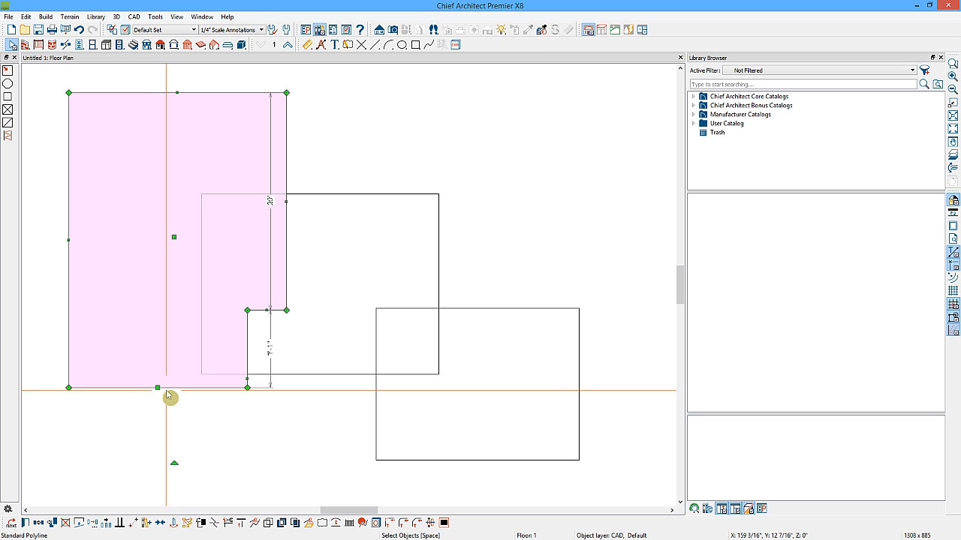
Convert the L-shape's bottom edge into an arc, undoing two follow-up reshaping drags.
left_click(335, 523)
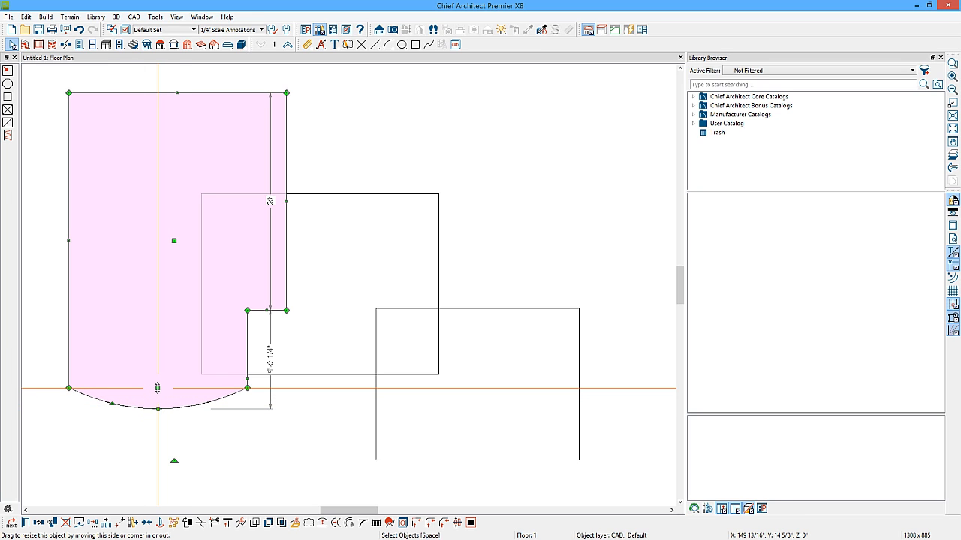
mouse_move(156, 387)
left_mouse_down()
mouse_move(152, 467)
mouse_move(168, 388)
left_mouse_up()
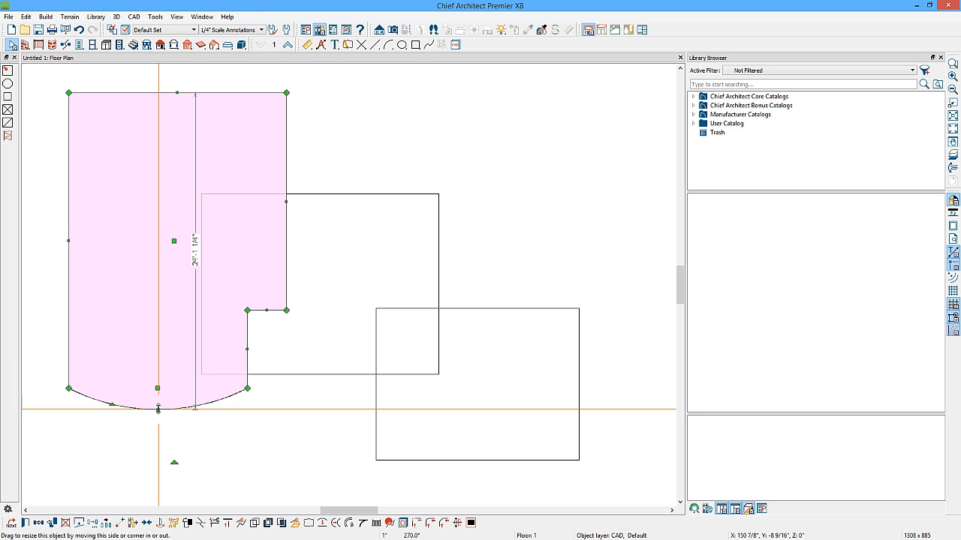
mouse_move(157, 409)
left_mouse_down()
mouse_move(157, 454)
mouse_move(158, 410)
left_mouse_up()
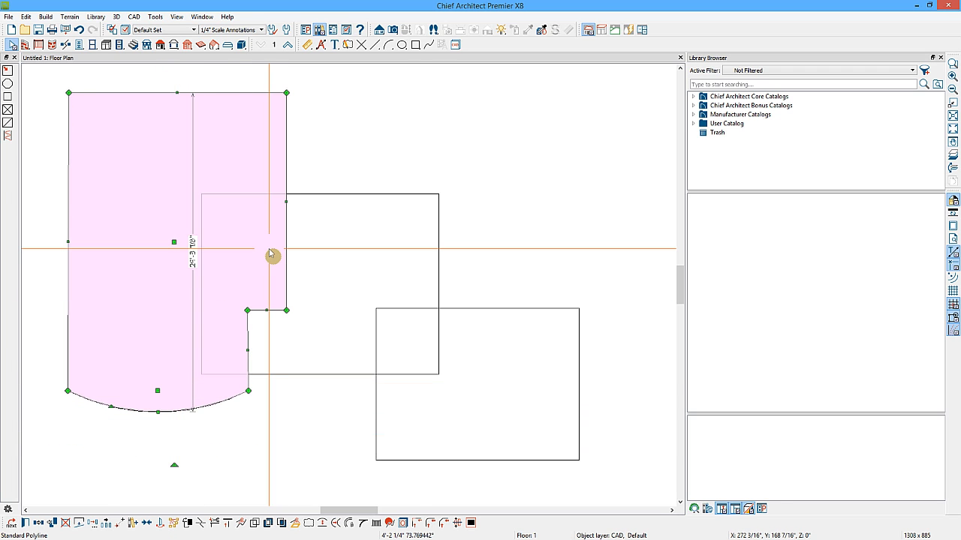
left_click(78, 30)
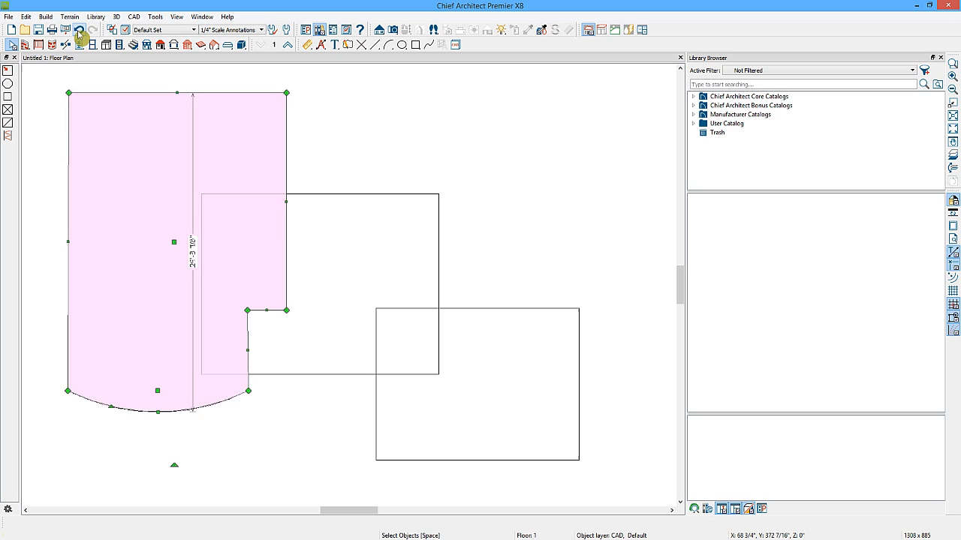
left_click(78, 30)
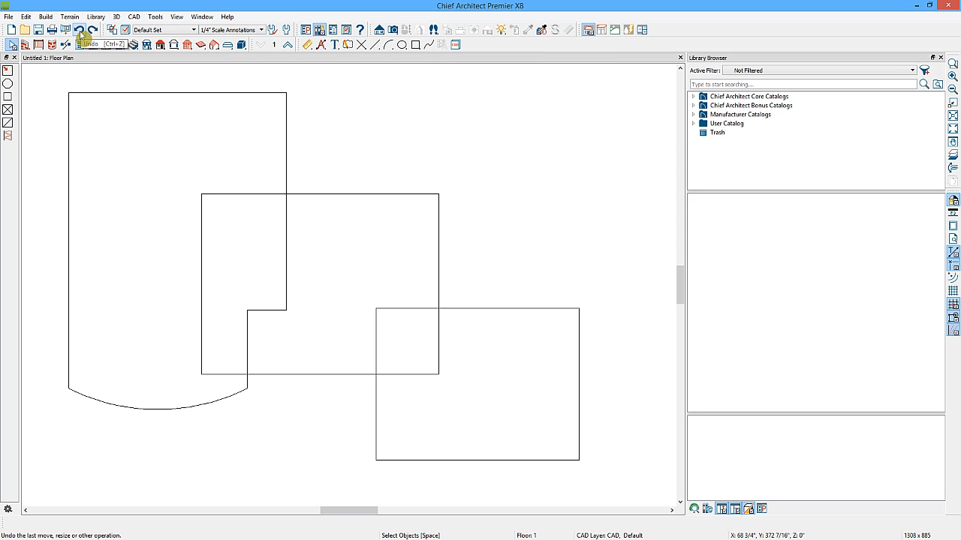
Deepen the arc into a half-round end and rotate the shape so its curved end faces right.
left_click(200, 411)
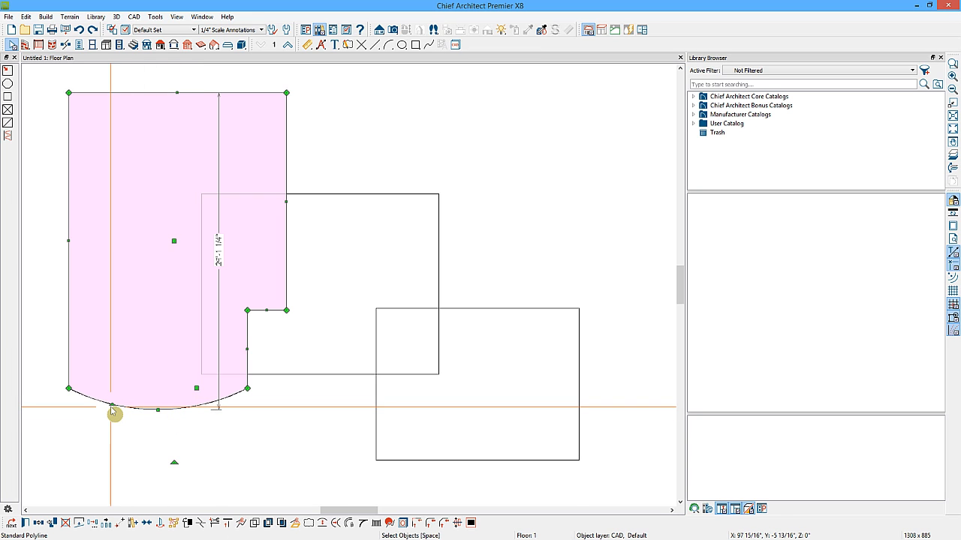
left_click_drag(111, 405, 98, 484)
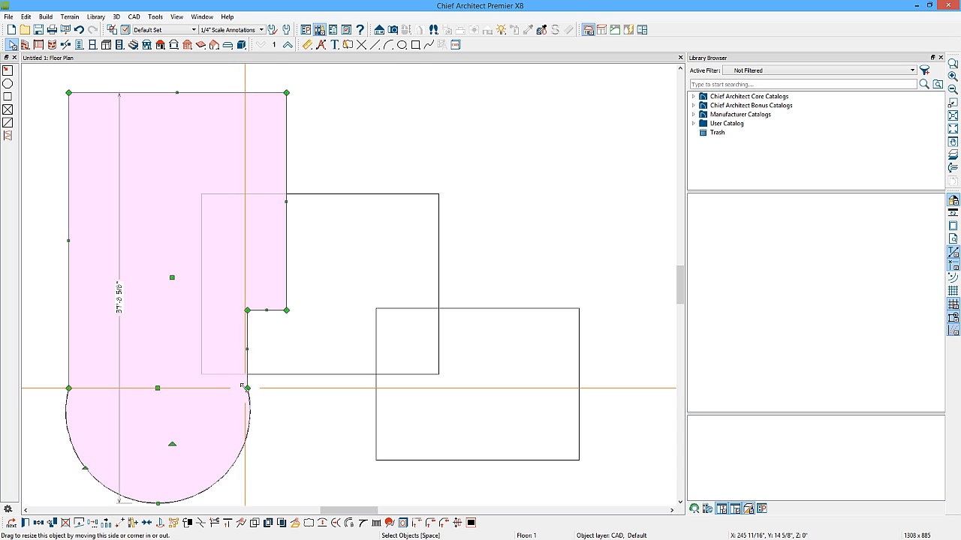
left_click_drag(86, 466, 102, 437)
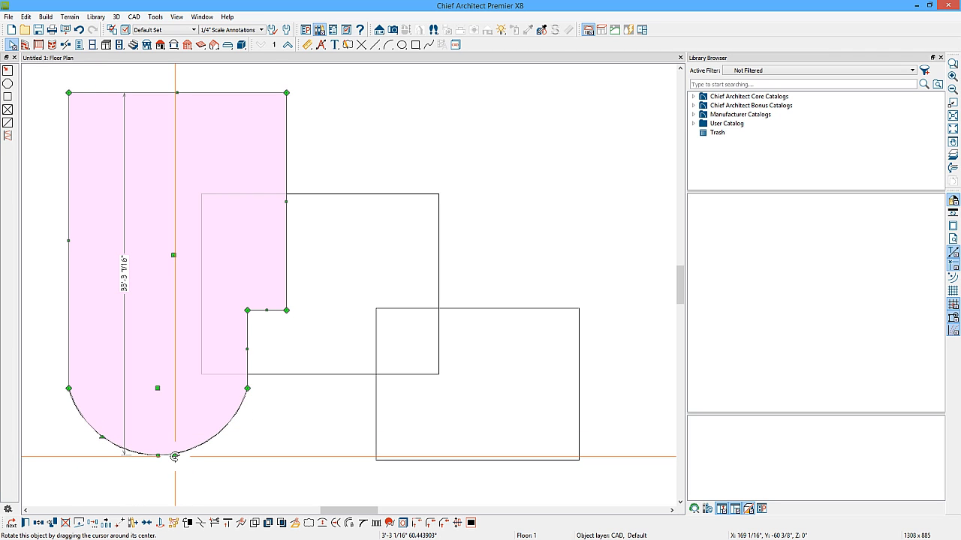
left_click_drag(174, 456, 403, 203)
Try merging the square with the neighbouring polylines using Polyline Union, then undo the merges.
left_click(403, 203)
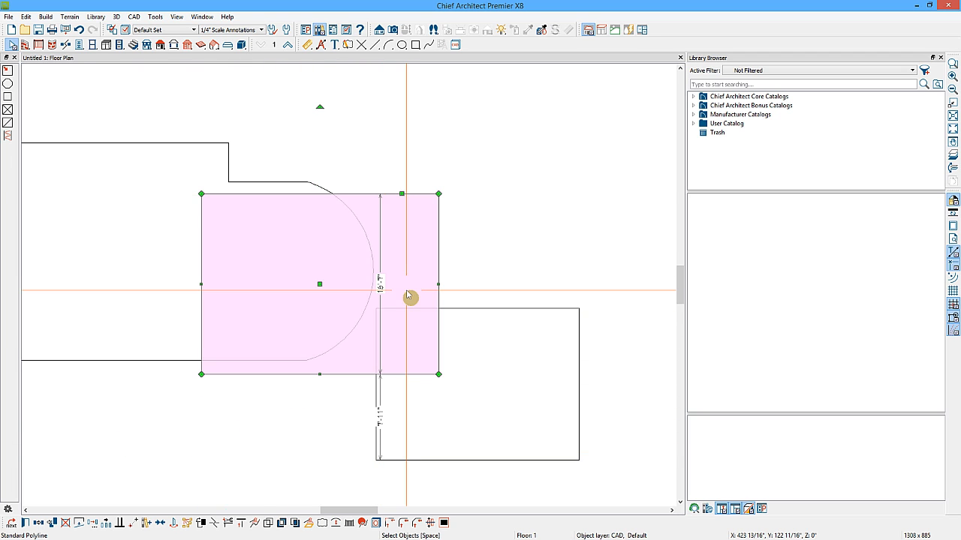
left_click(296, 523)
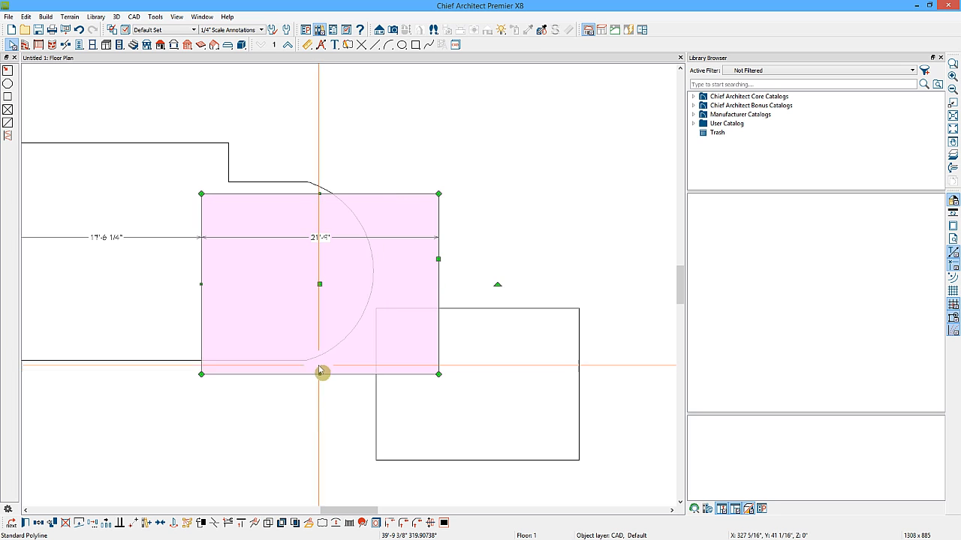
left_click(269, 524)
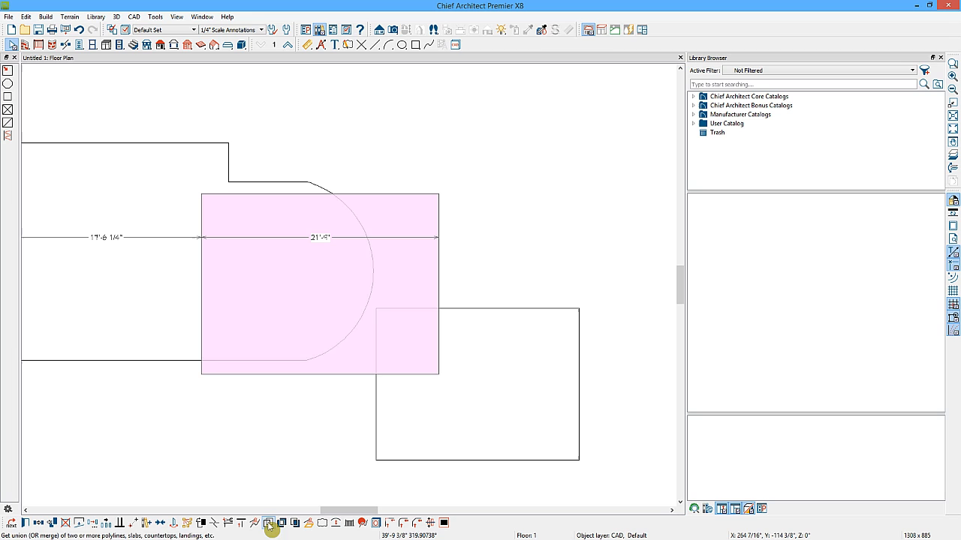
left_click(174, 364)
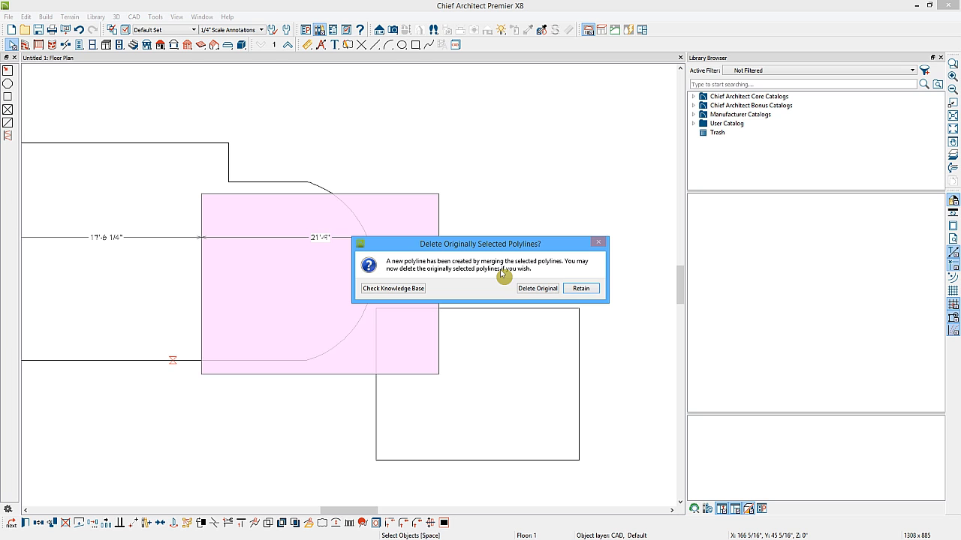
left_click(536, 291)
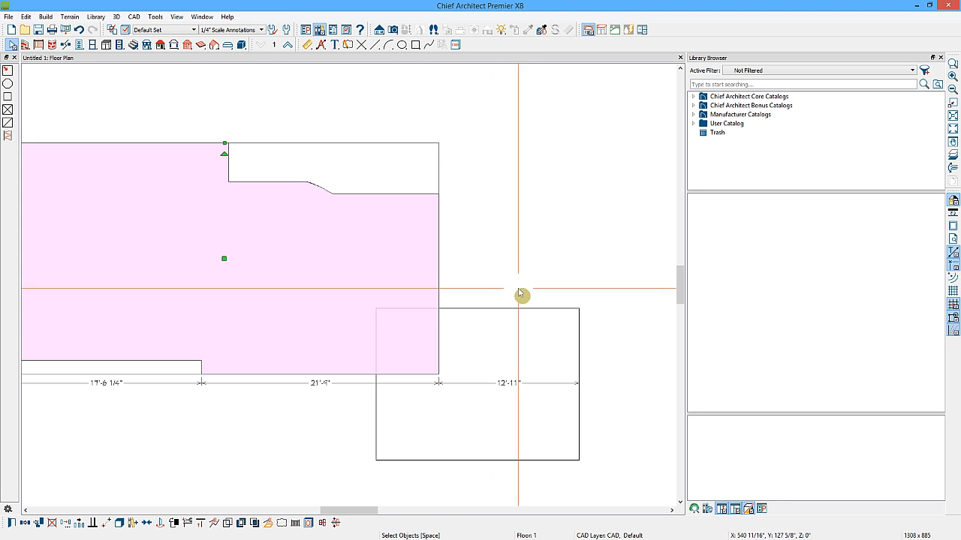
left_click(439, 262)
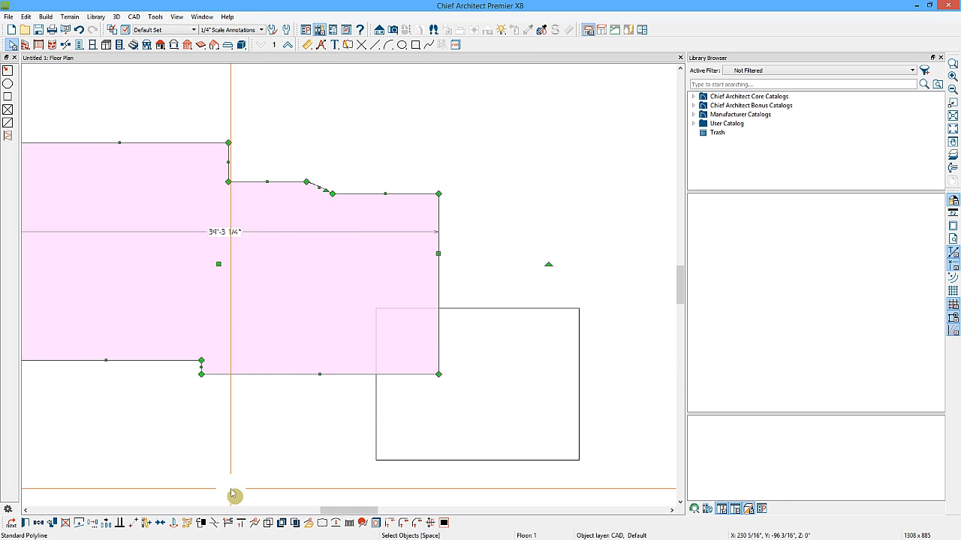
left_click(282, 524)
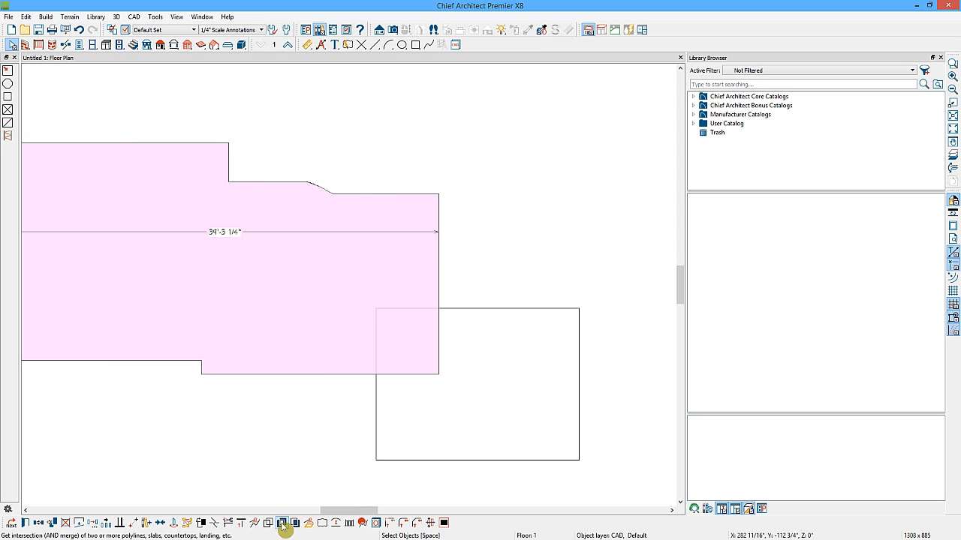
left_click(376, 393)
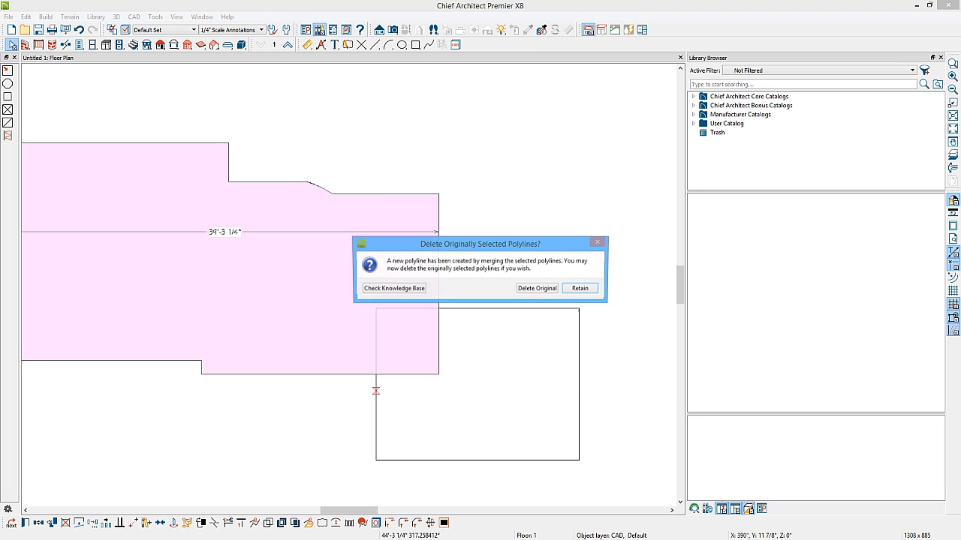
left_click(535, 289)
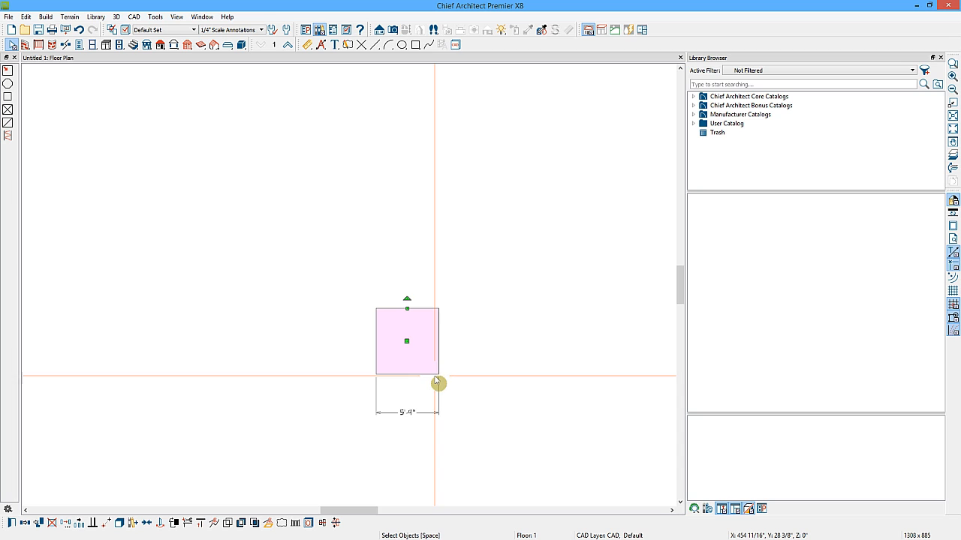
left_click(78, 30)
left_click(93, 30)
Subtract the half-round polyline from the overlapping square with Polyline Subtraction, deleting the original polylines.
left_click(347, 374)
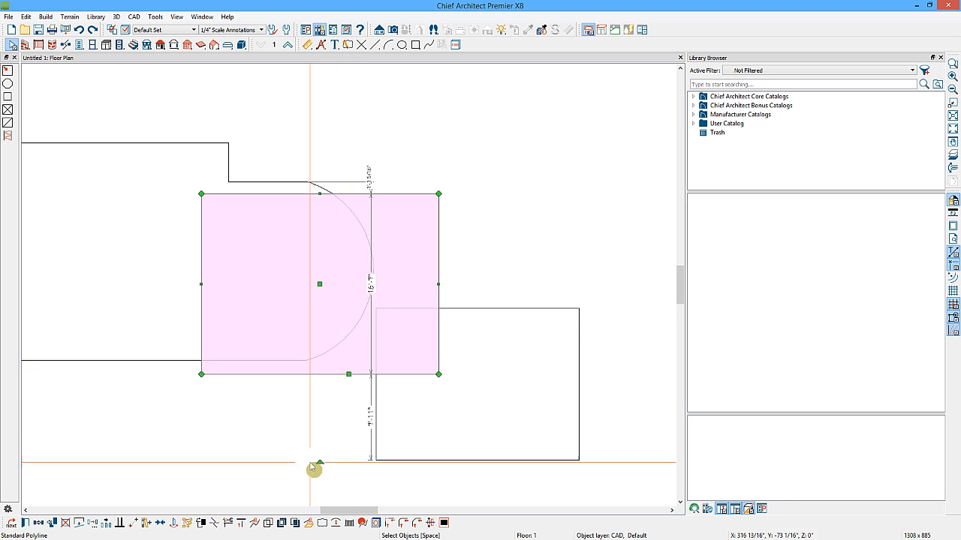
left_click(296, 522)
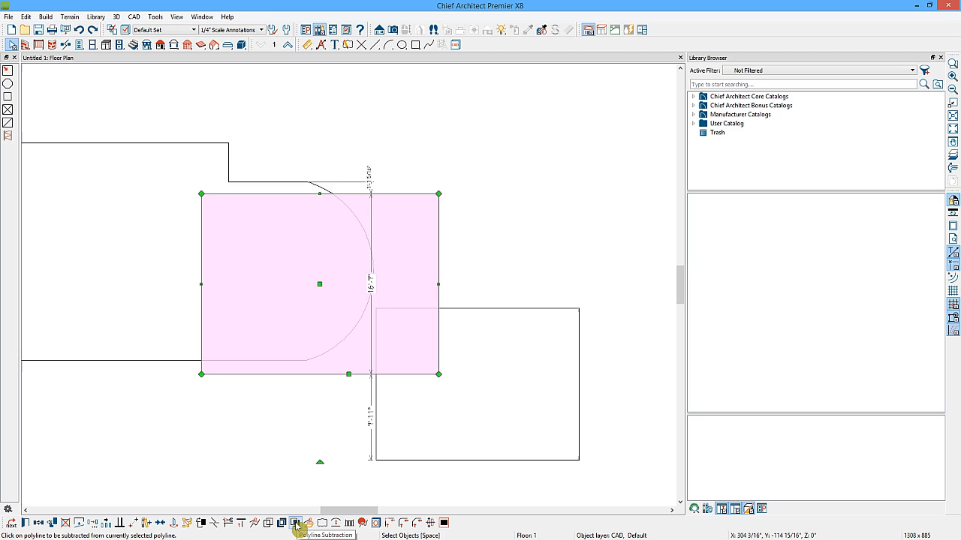
left_click(296, 524)
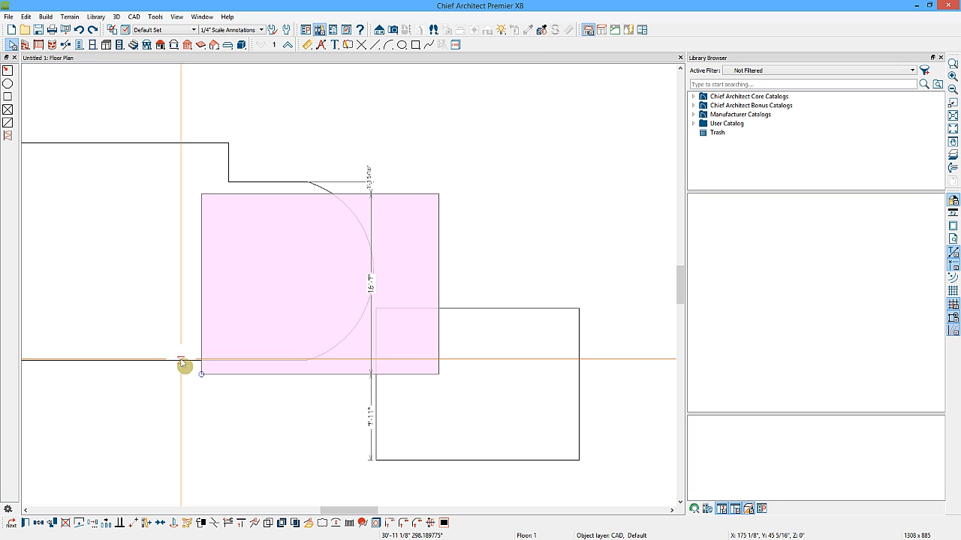
left_click(181, 363)
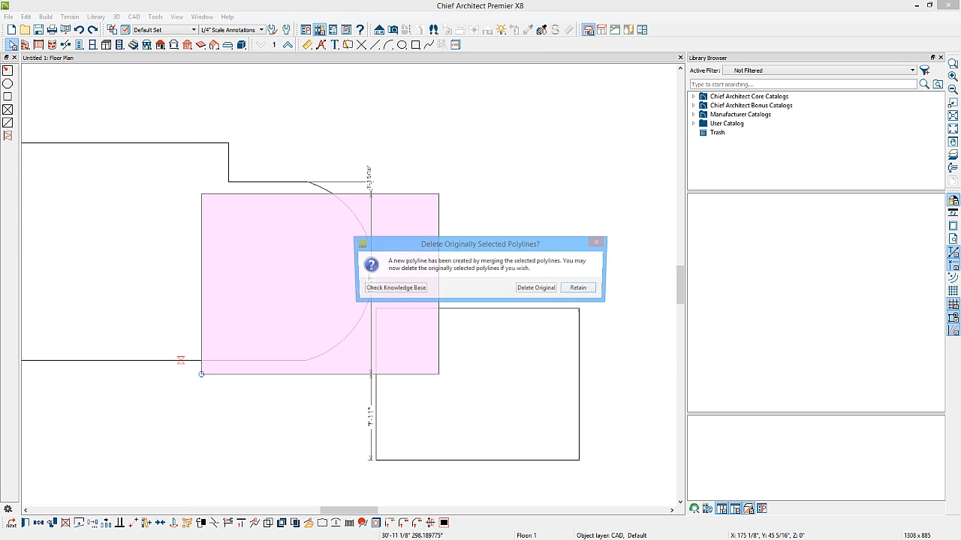
left_click(528, 289)
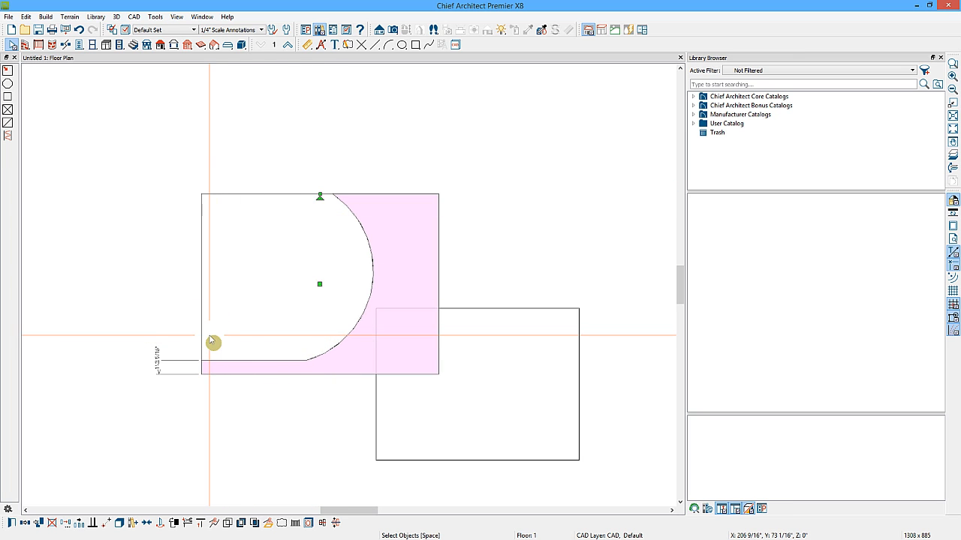
Select the two remaining shapes with a selection box and delete them.
left_click(242, 321)
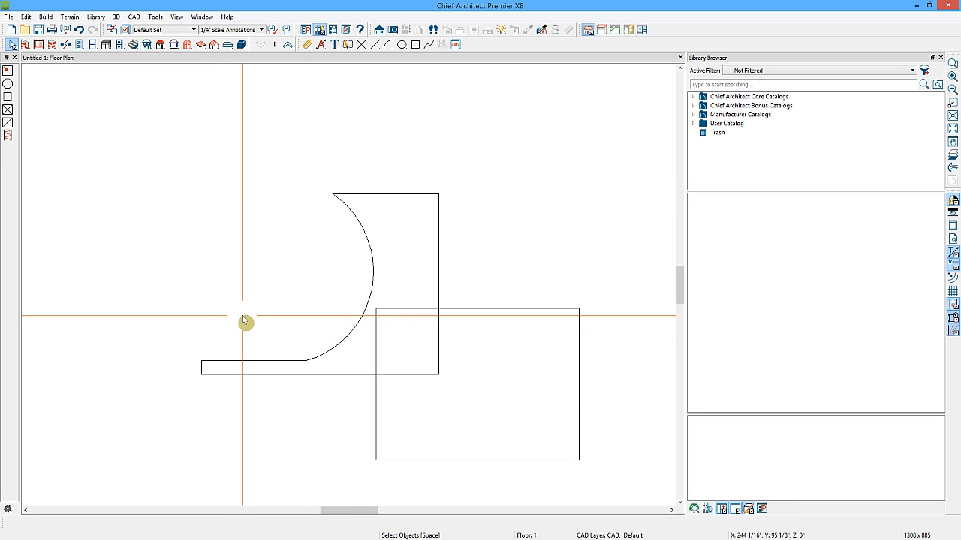
left_click_drag(472, 344, 334, 277)
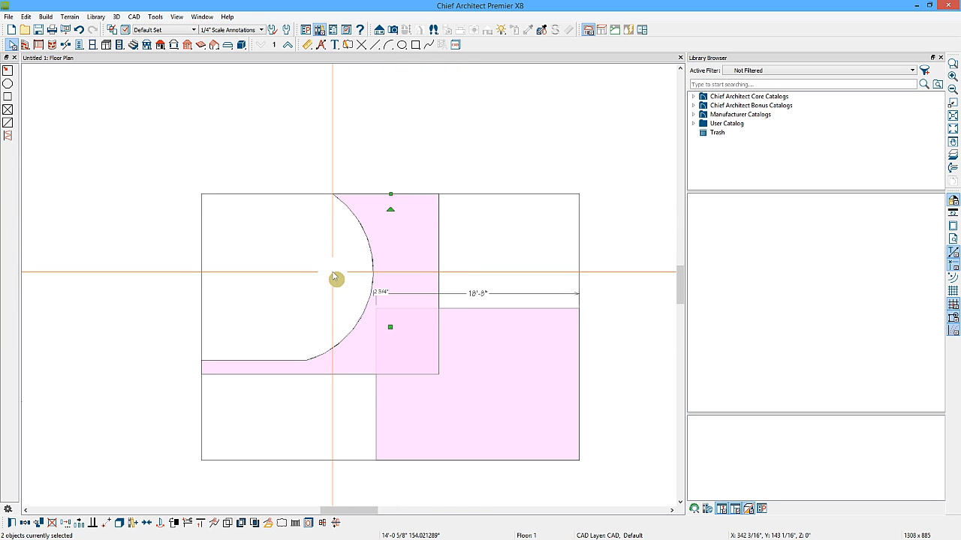
key("Delete")
Draw a rectangle about 9' wide by 5'-2" tall near the plan's upper-left corner and select it.
left_click(416, 44)
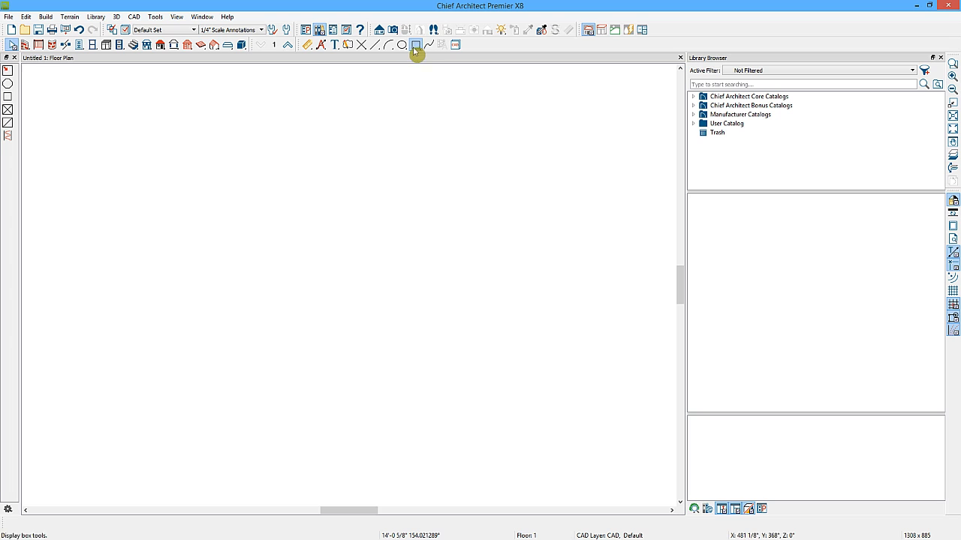
mouse_move(85, 98)
left_mouse_down()
mouse_move(122, 136)
mouse_move(183, 154)
left_mouse_up()
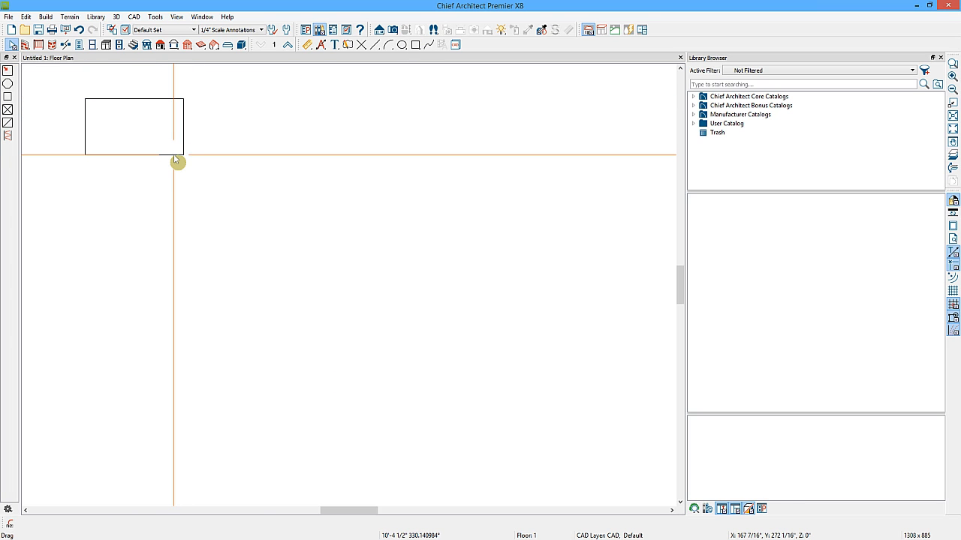
left_click(173, 155)
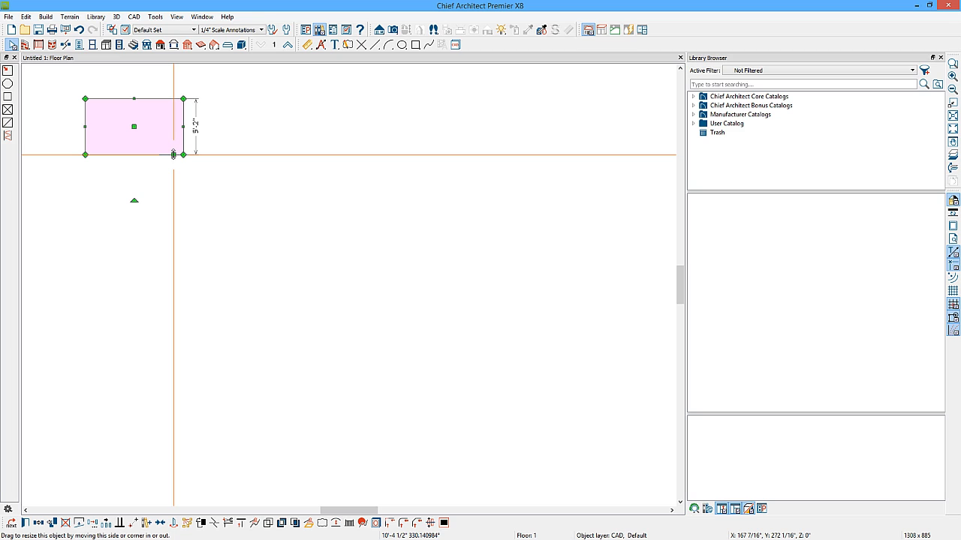
Open the rectangle's Polyline Specification, review each of its panels, and close it with OK.
left_click(25, 524)
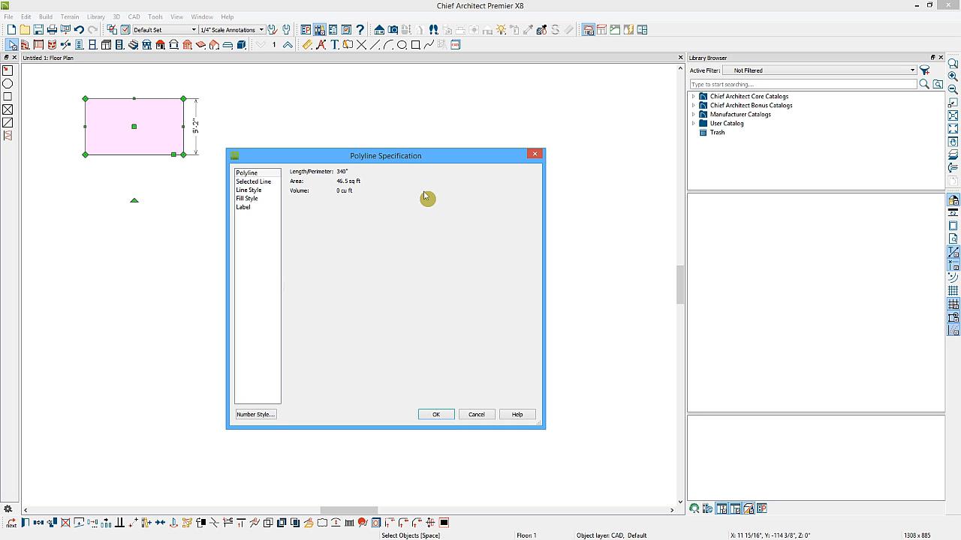
left_click(262, 175)
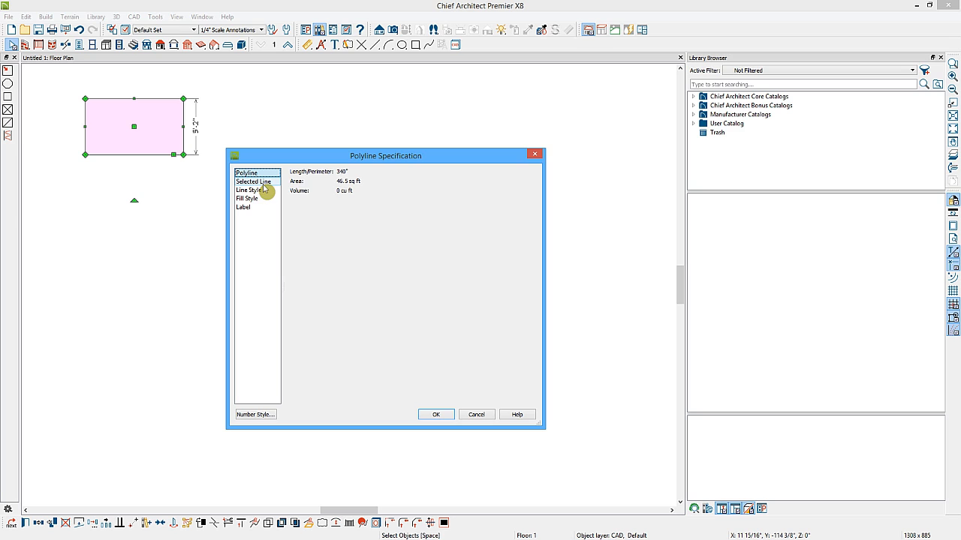
left_click(261, 183)
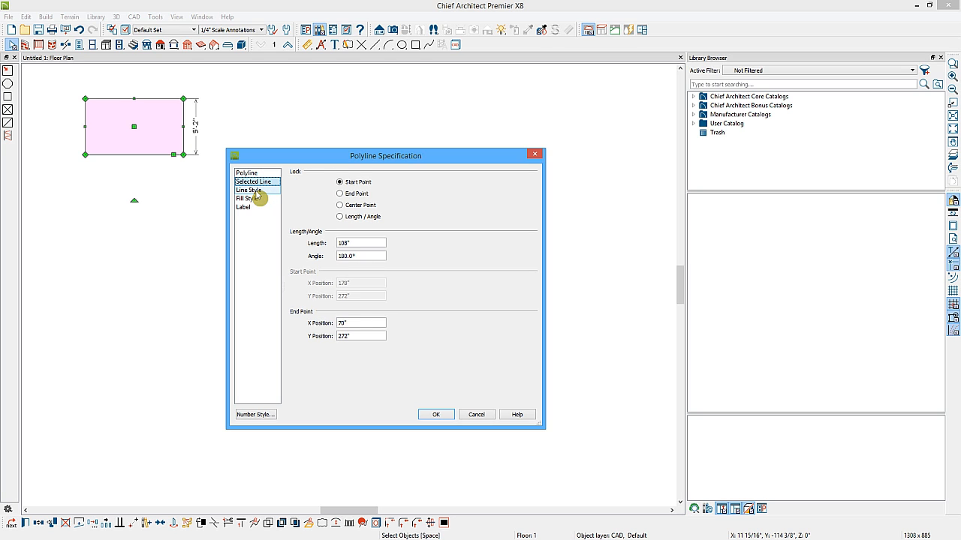
left_click(258, 190)
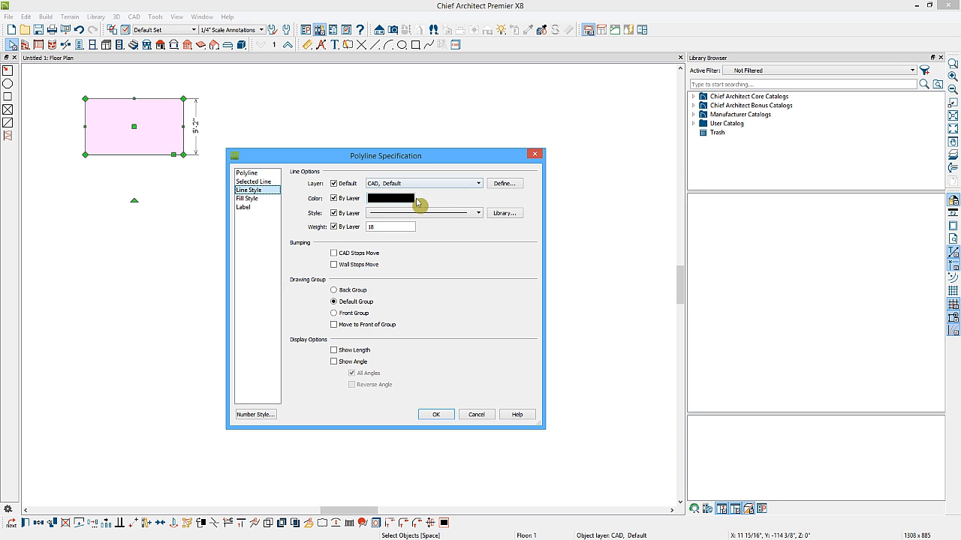
left_click(428, 185)
left_click(429, 185)
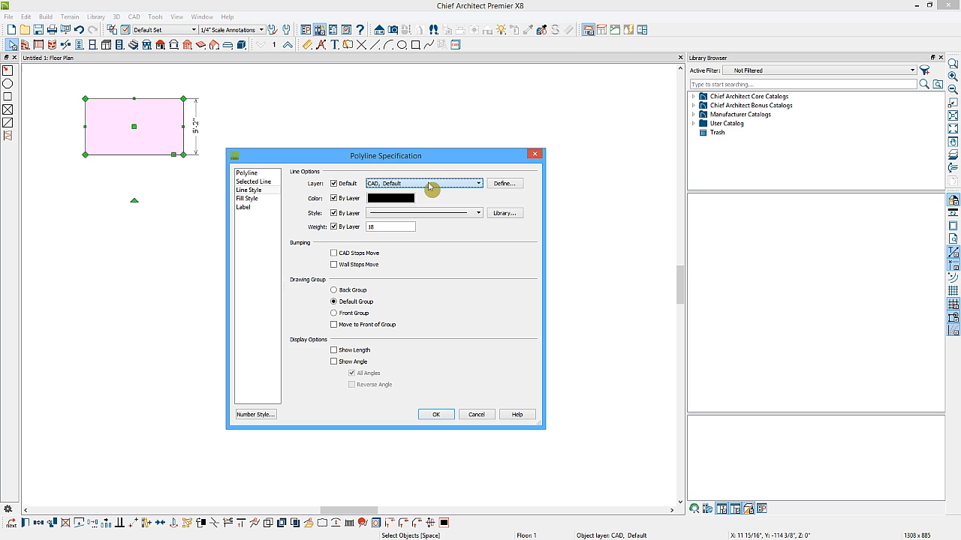
left_click(258, 200)
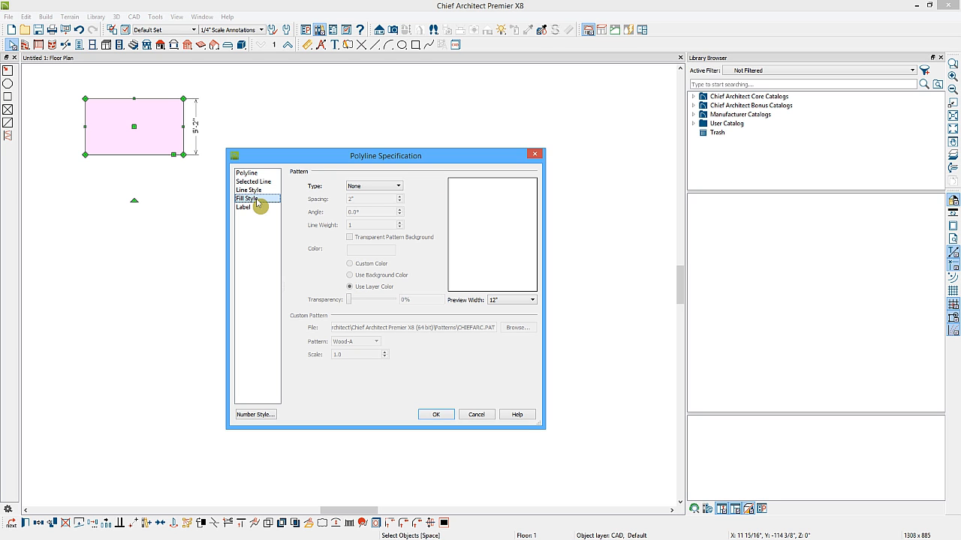
left_click(252, 210)
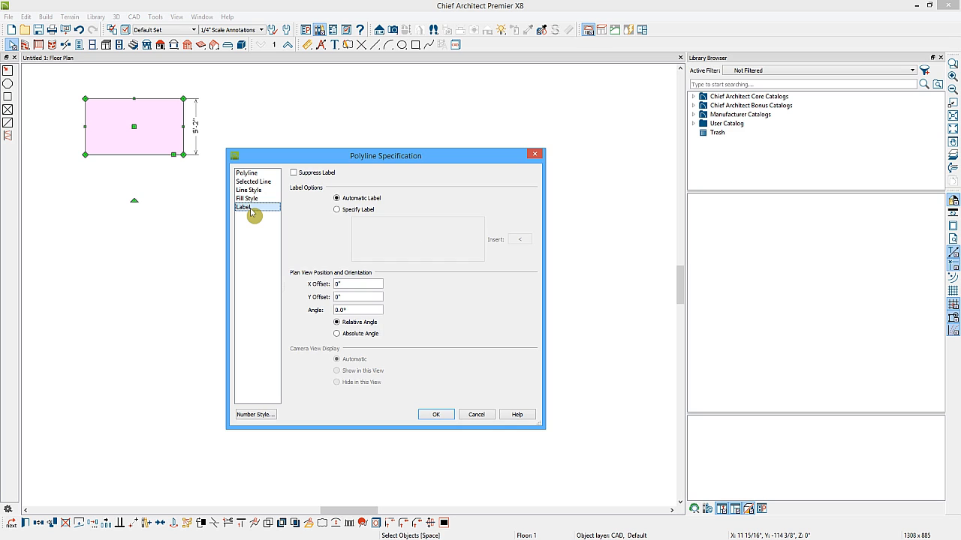
left_click(438, 415)
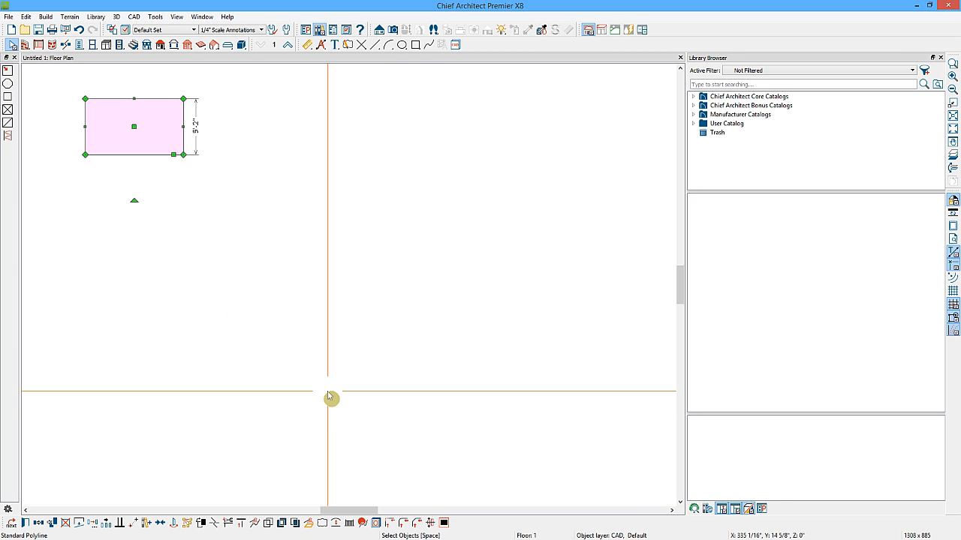
left_click(37, 523)
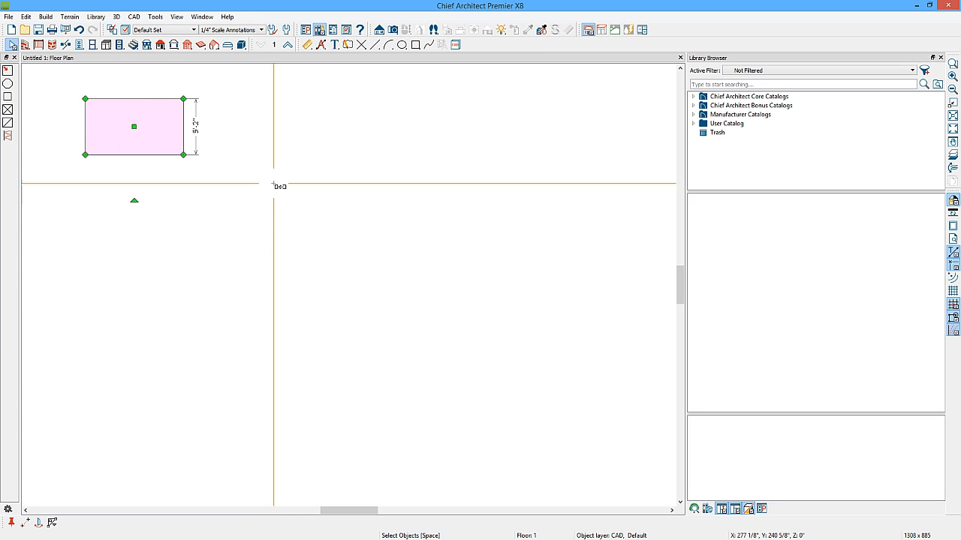
left_click(318, 159)
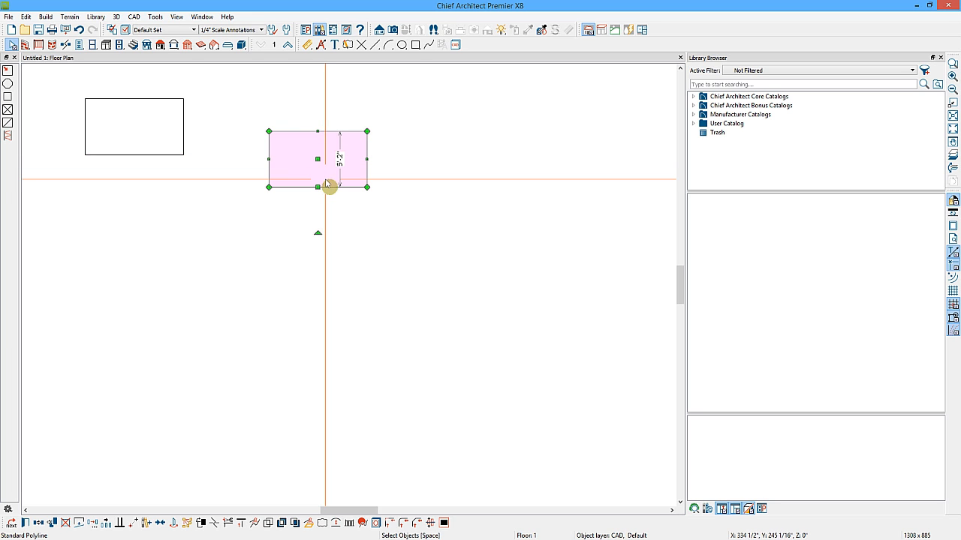
key("Delete")
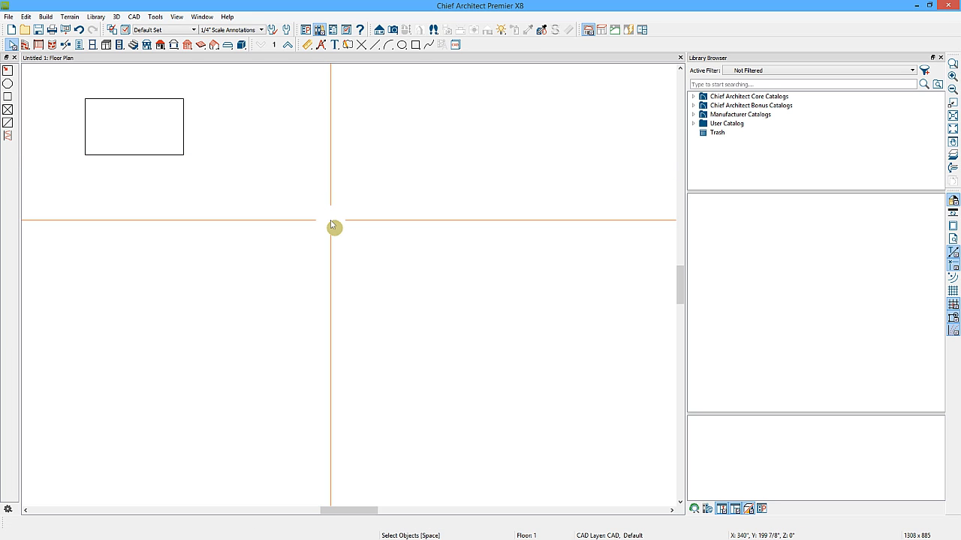
Copy the rectangle in place twice, moving each copy 12' to the right to form a row.
left_click(171, 155)
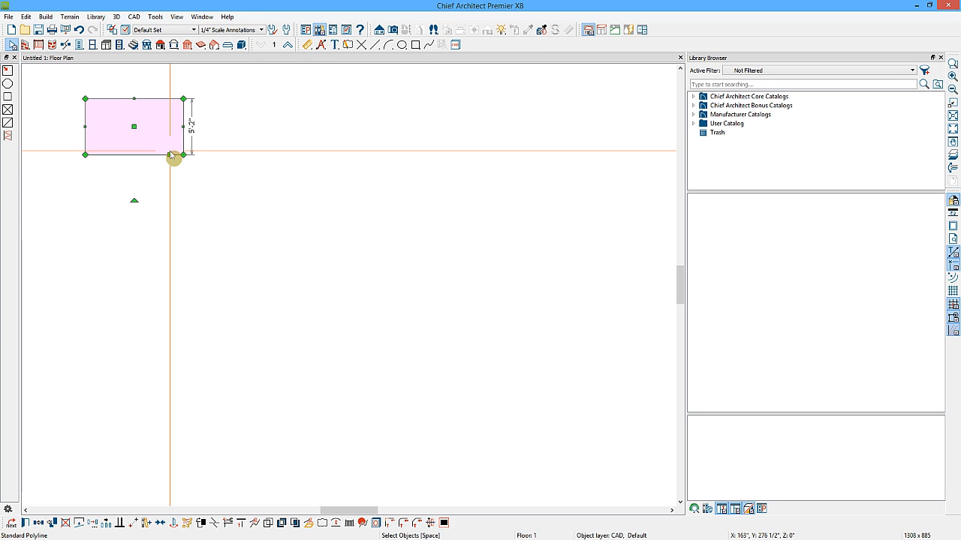
left_click(53, 524)
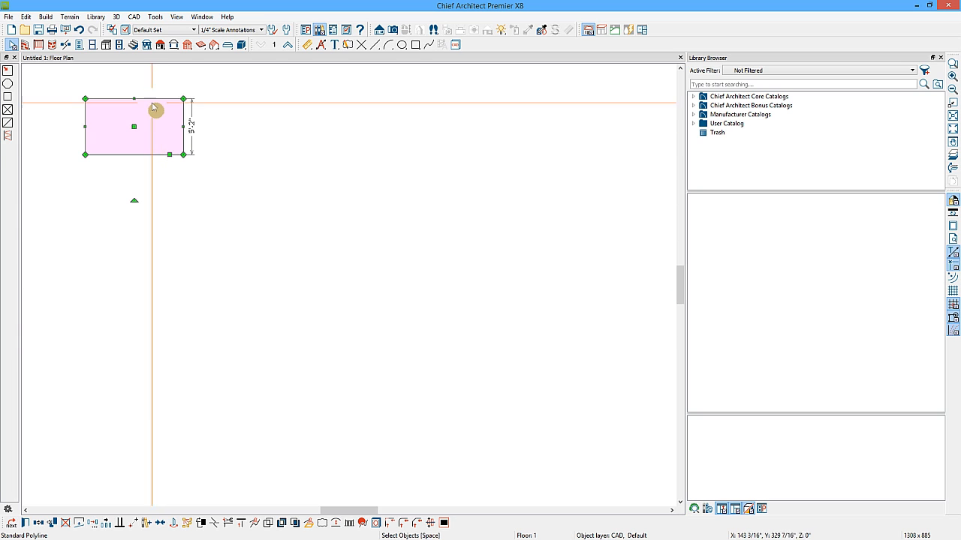
left_click_drag(134, 127, 264, 127)
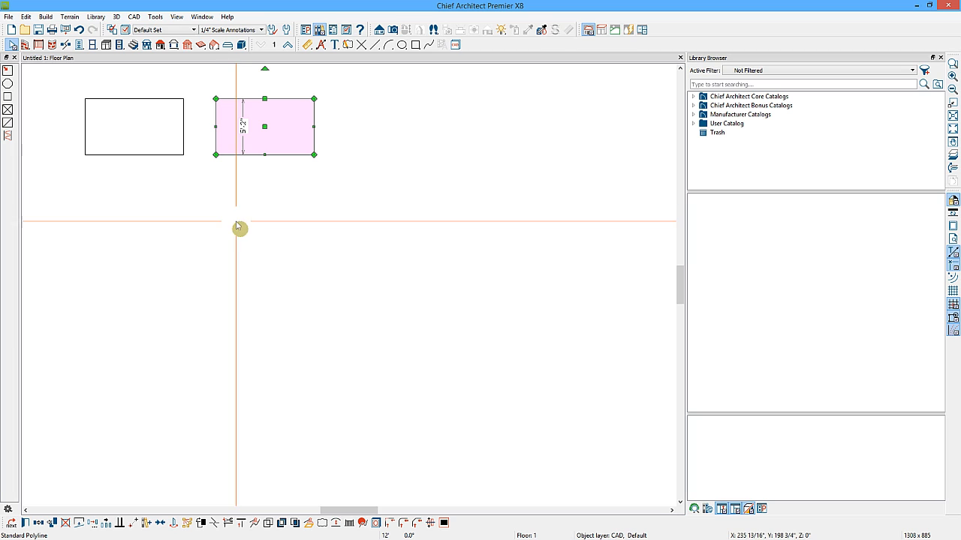
left_click(53, 526)
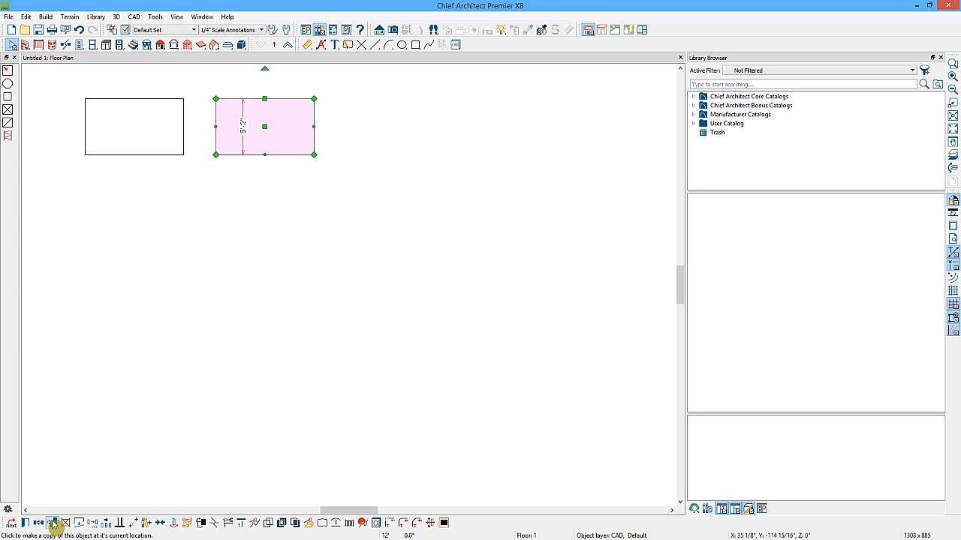
left_click_drag(265, 126, 393, 126)
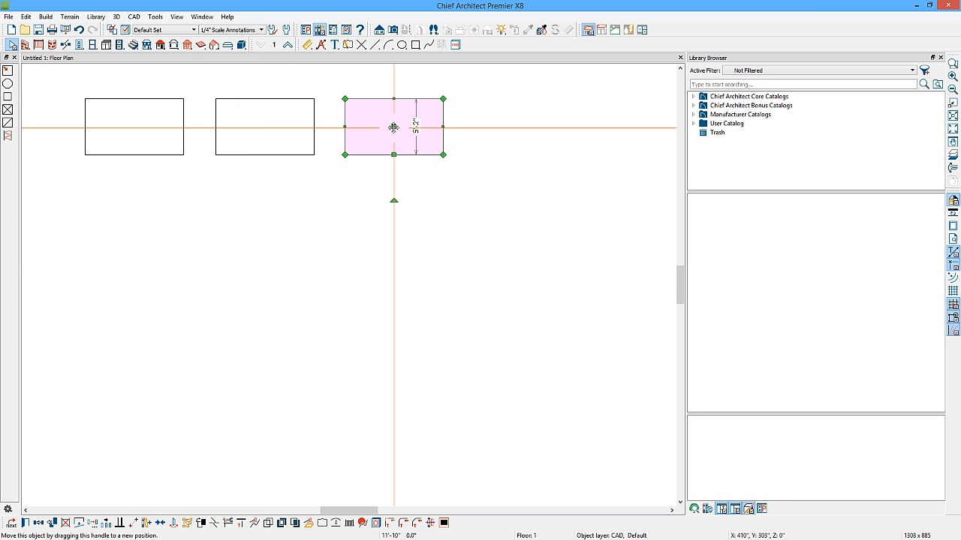
Copy the middle rectangle and move the copy about 8' directly below it.
left_click(313, 127)
left_click_drag(263, 126, 270, 215)
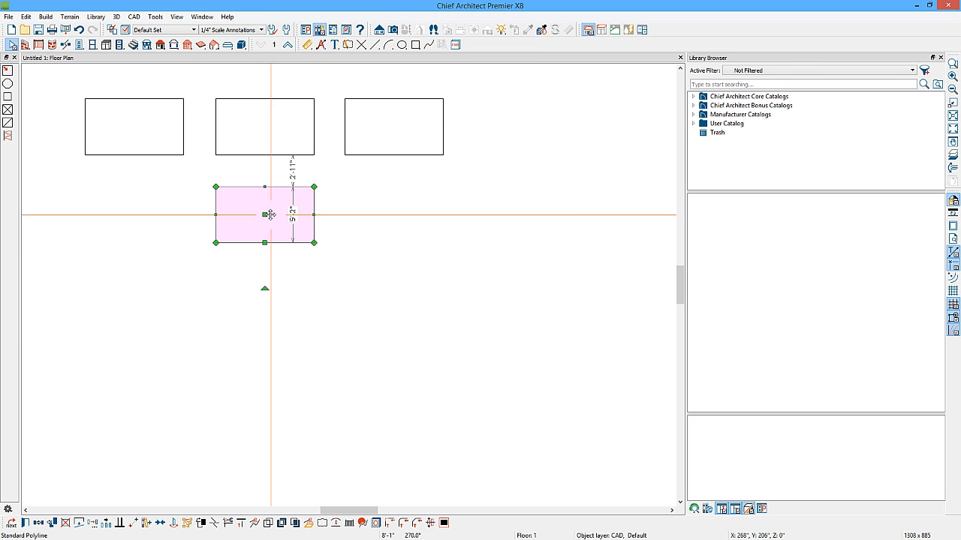
Copy the lower middle rectangle and place the copy about 2'-11" below it.
left_click(270, 155)
left_click_drag(271, 130, 271, 305)
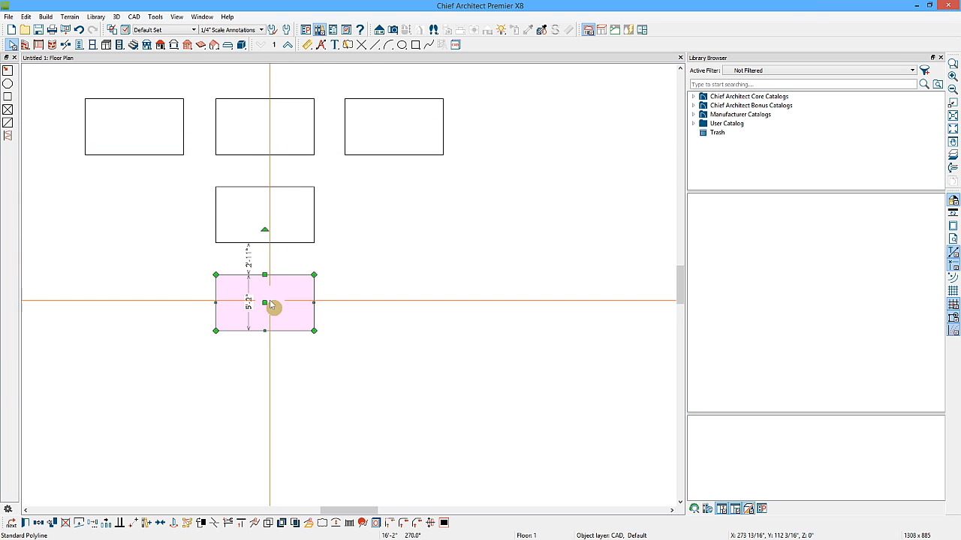
left_click(391, 217)
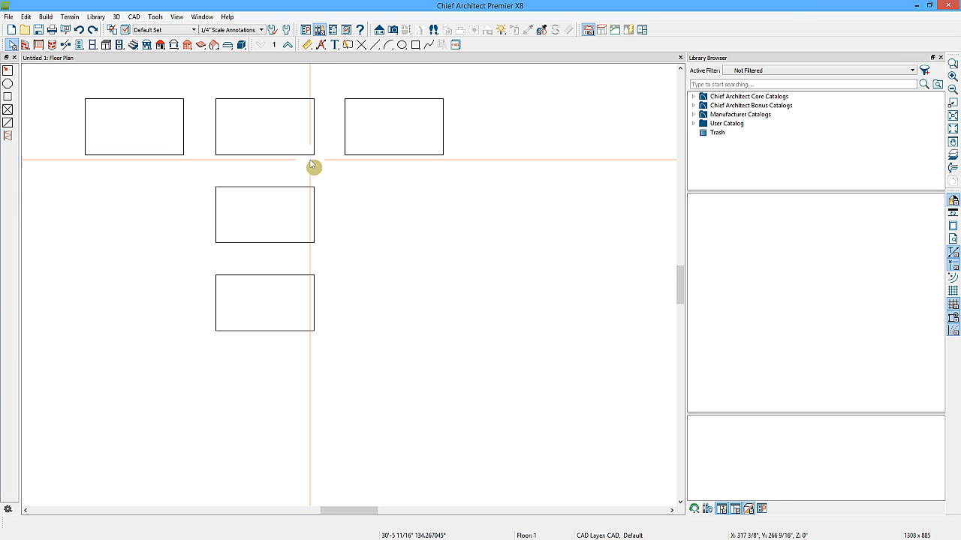
Select every rectangle except the original at the upper left and delete them.
left_click(183, 155)
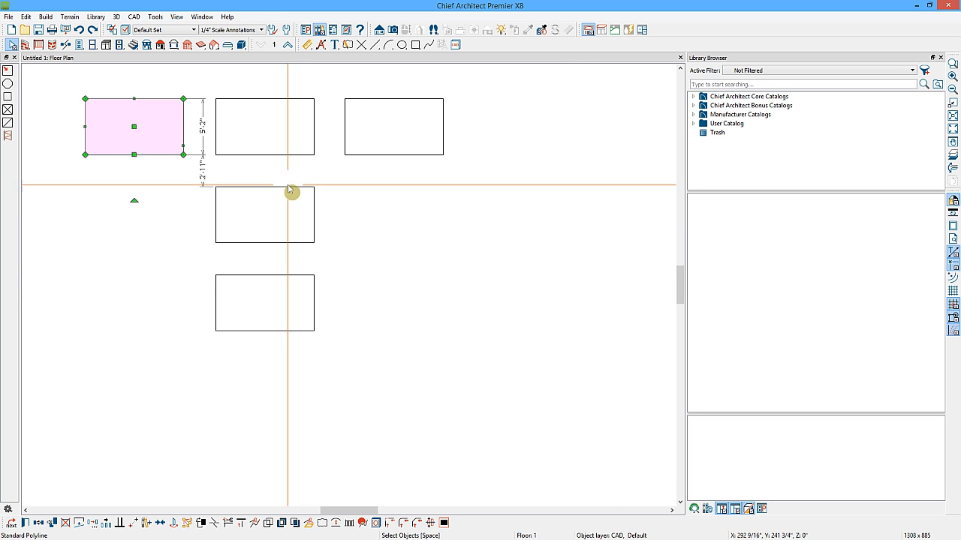
left_click(325, 257)
left_click_drag(324, 253, 77, 91)
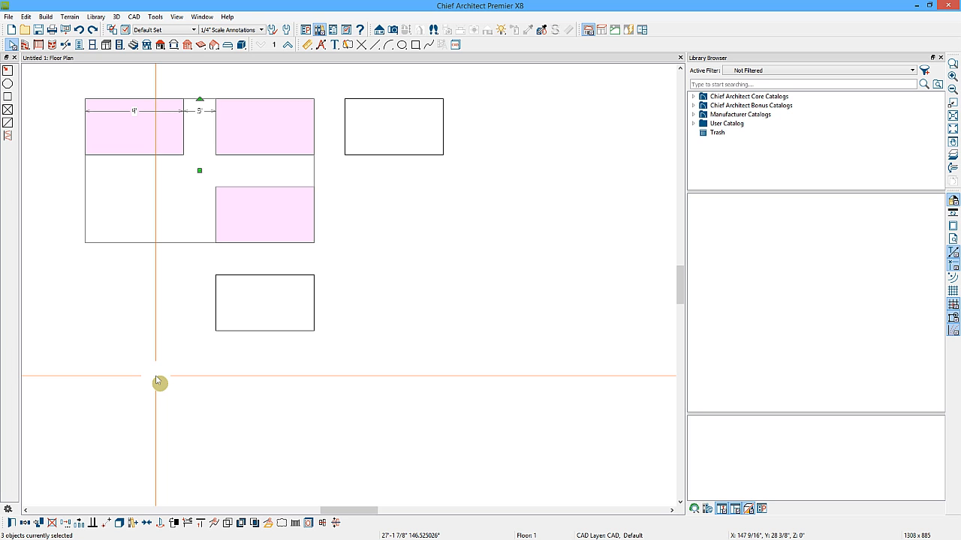
left_click_drag(453, 357, 264, 119)
key("Delete")
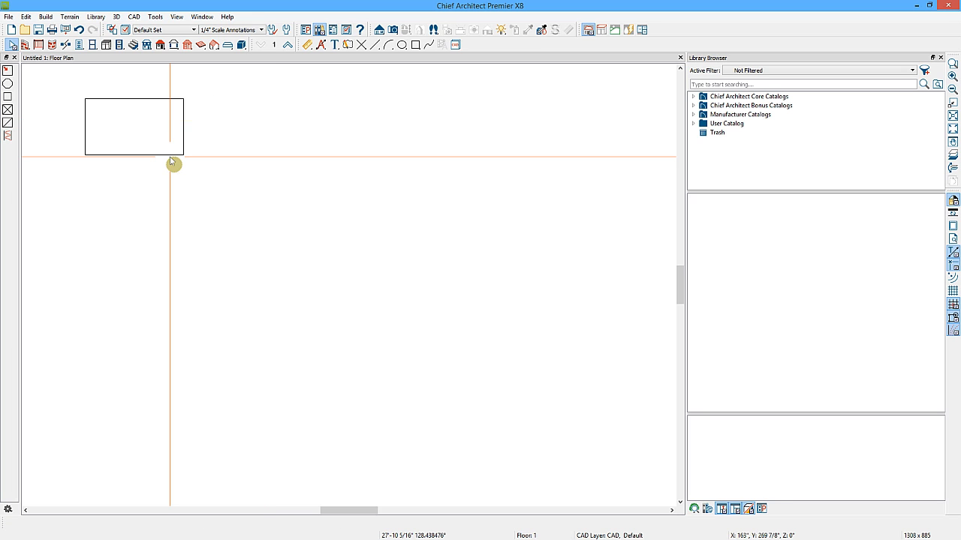
Select the remaining rectangle, open its Transform / Replicate Object dialog, and cancel it.
left_click(169, 154)
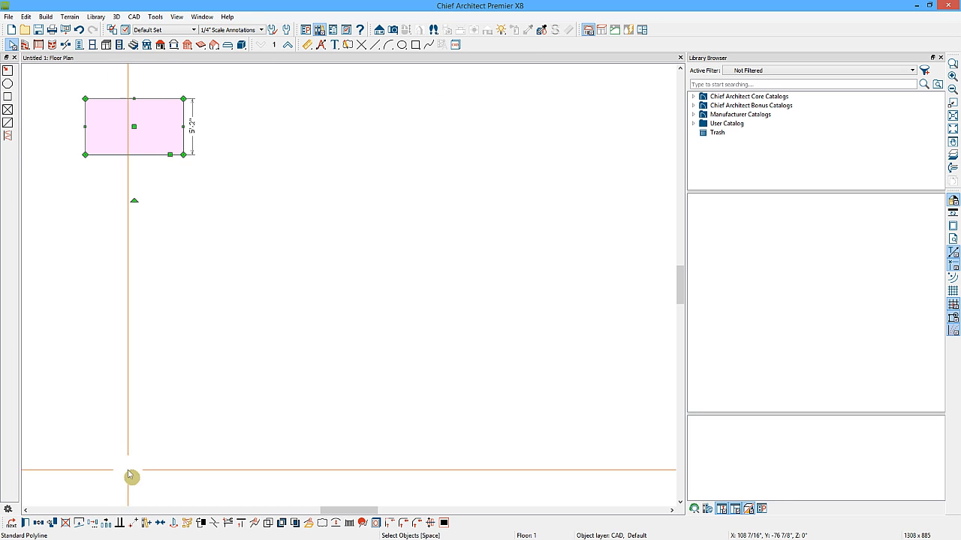
left_click(93, 524)
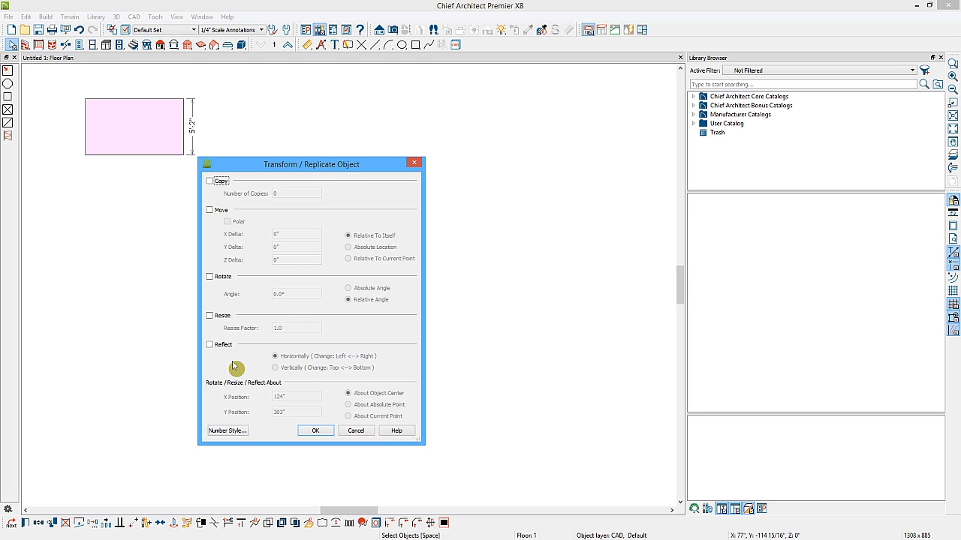
left_click(357, 432)
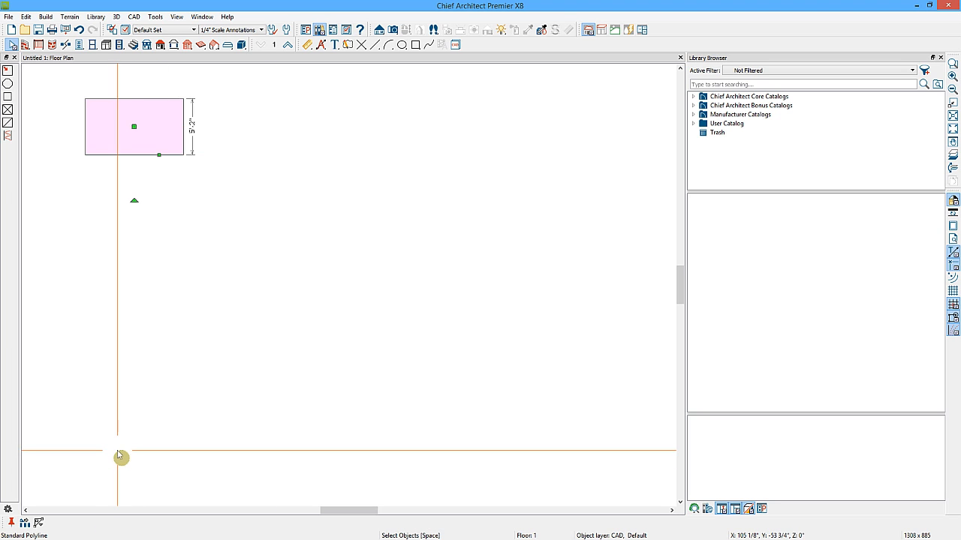
Accept a 24" Multiple Copy interval, drag out a row of copies of the rectangle to the right, and undo them.
left_click(25, 523)
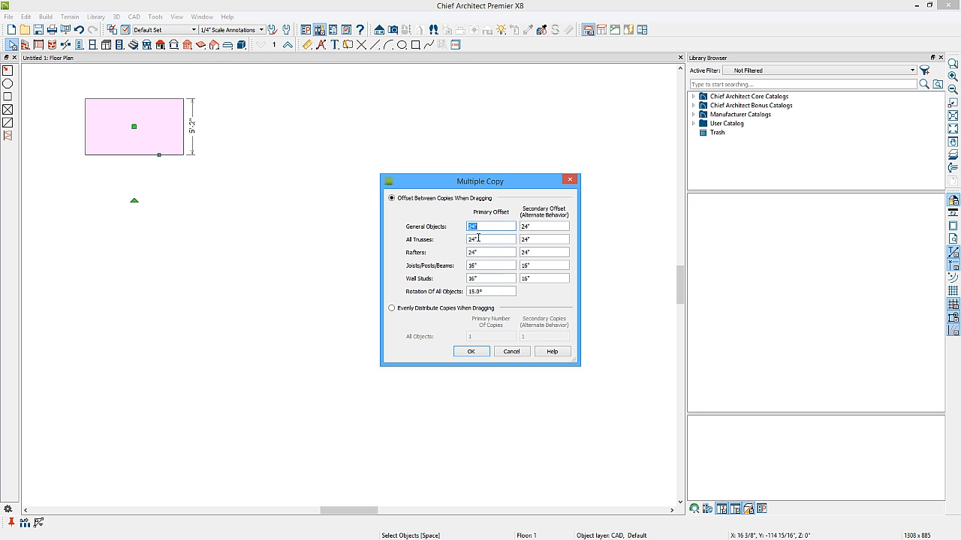
left_click(472, 353)
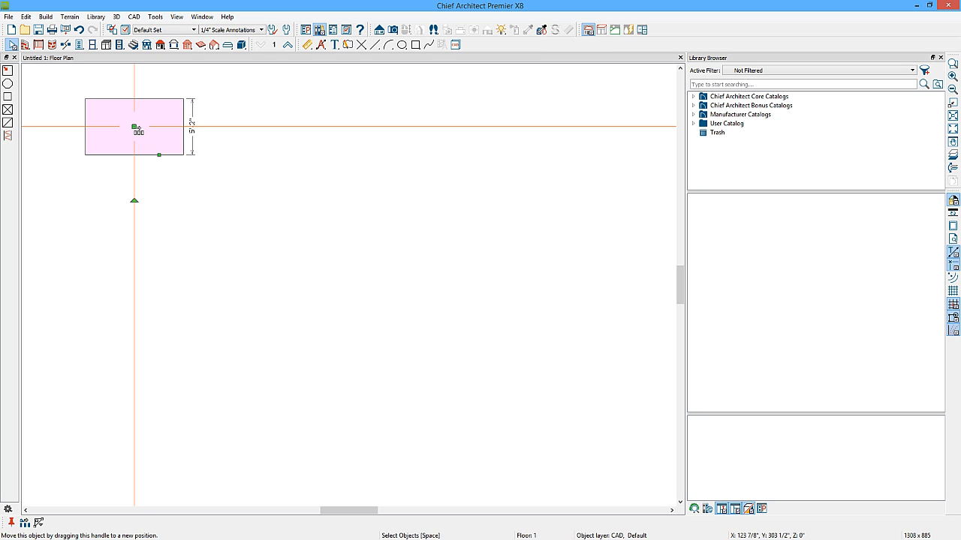
left_click_drag(135, 127, 525, 129)
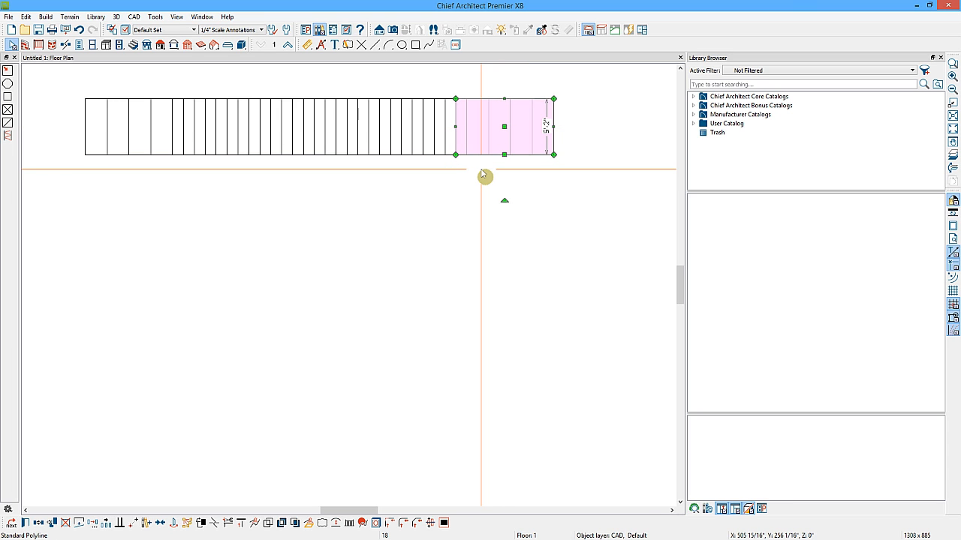
left_click(78, 30)
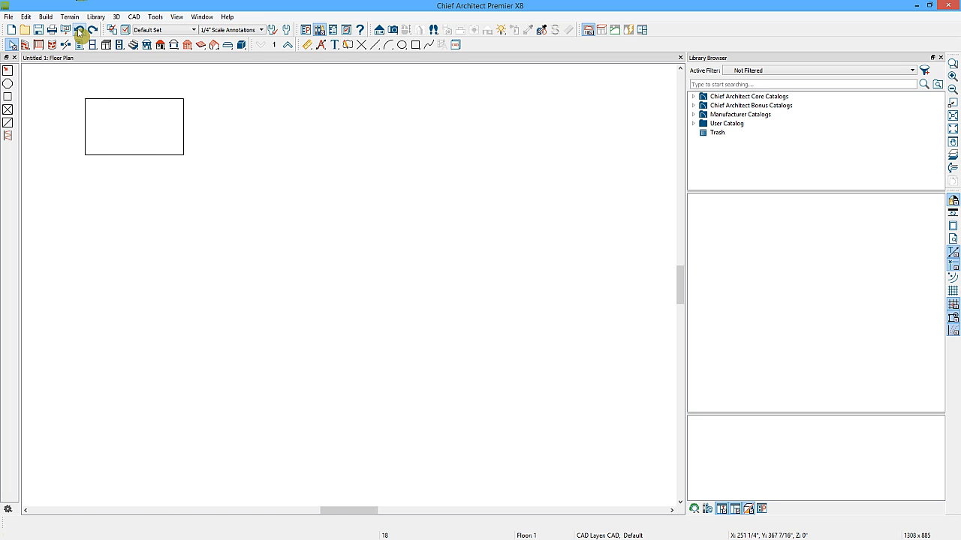